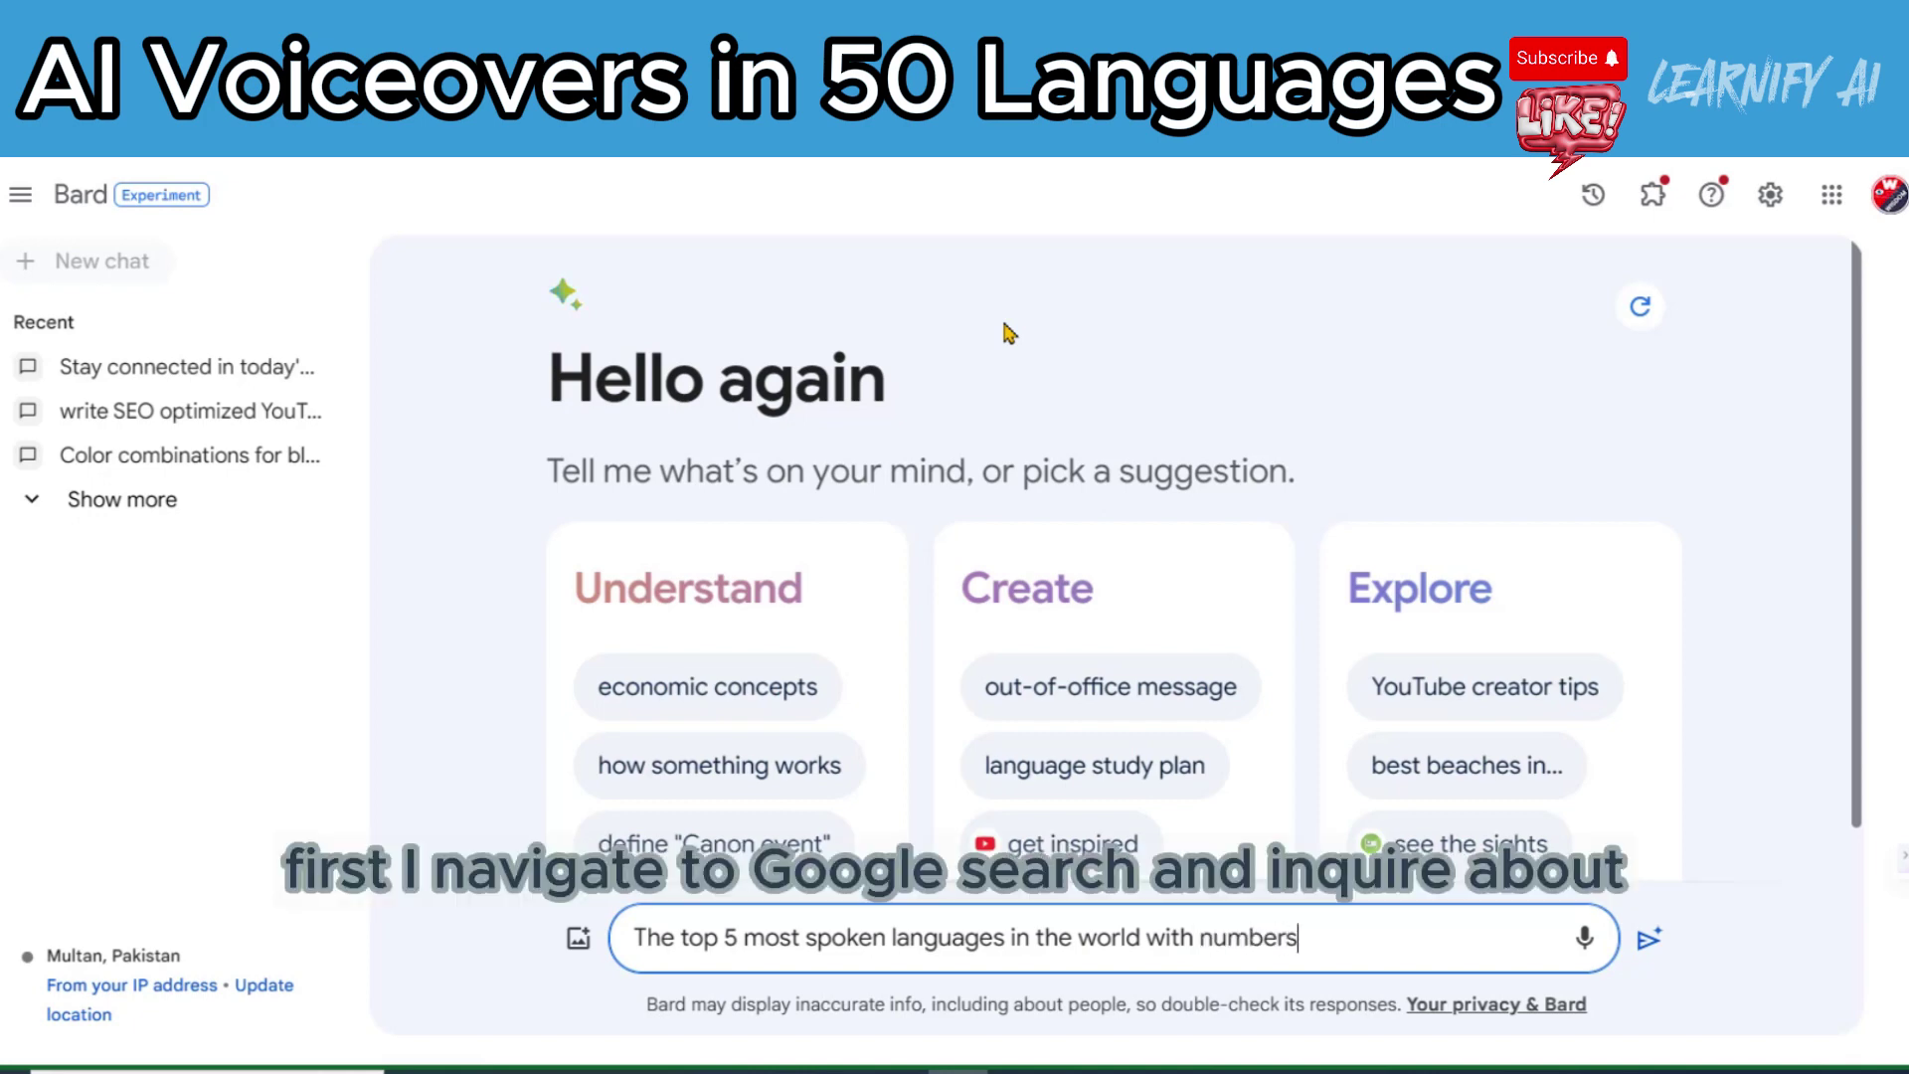
Ask Bard for the top 5 most spoken languages with their speaker counts.
left_click(1649, 939)
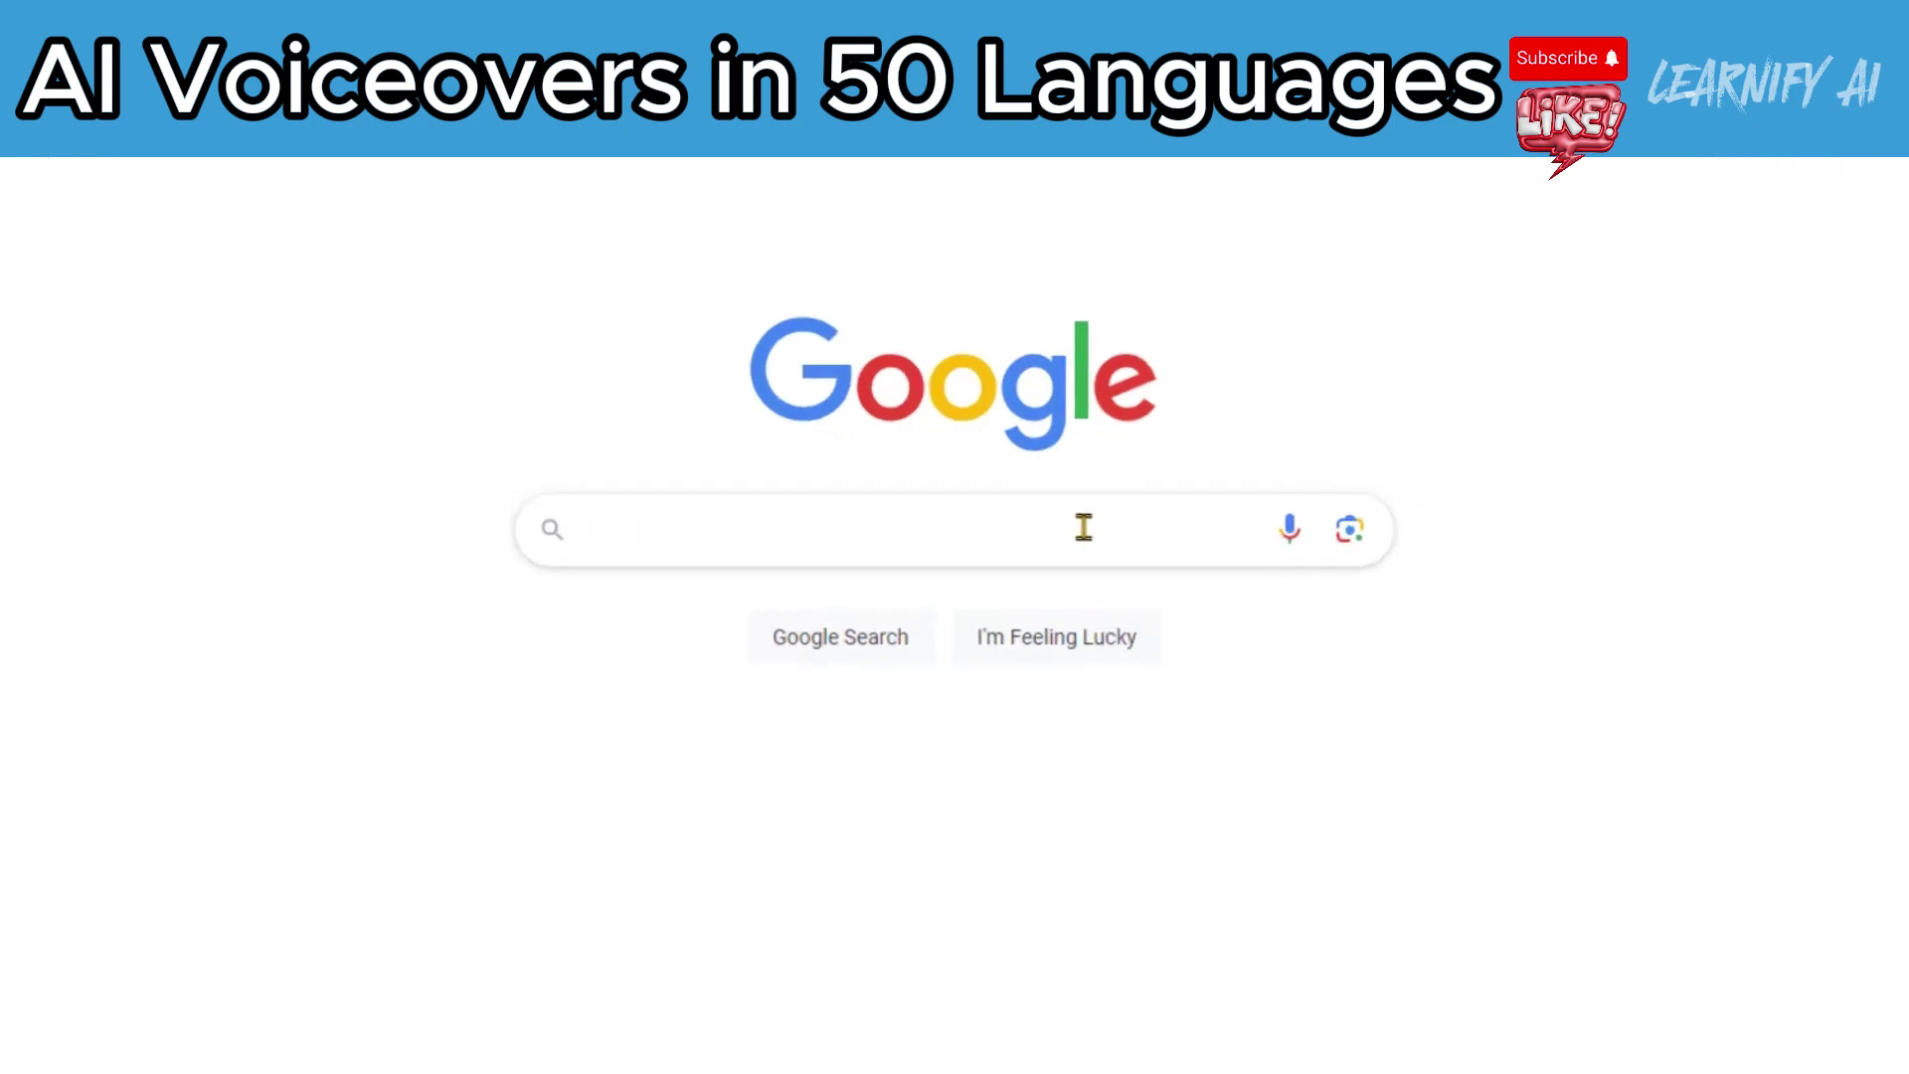
Run a Google search for 'Heygen ai'.
left_click(1060, 514)
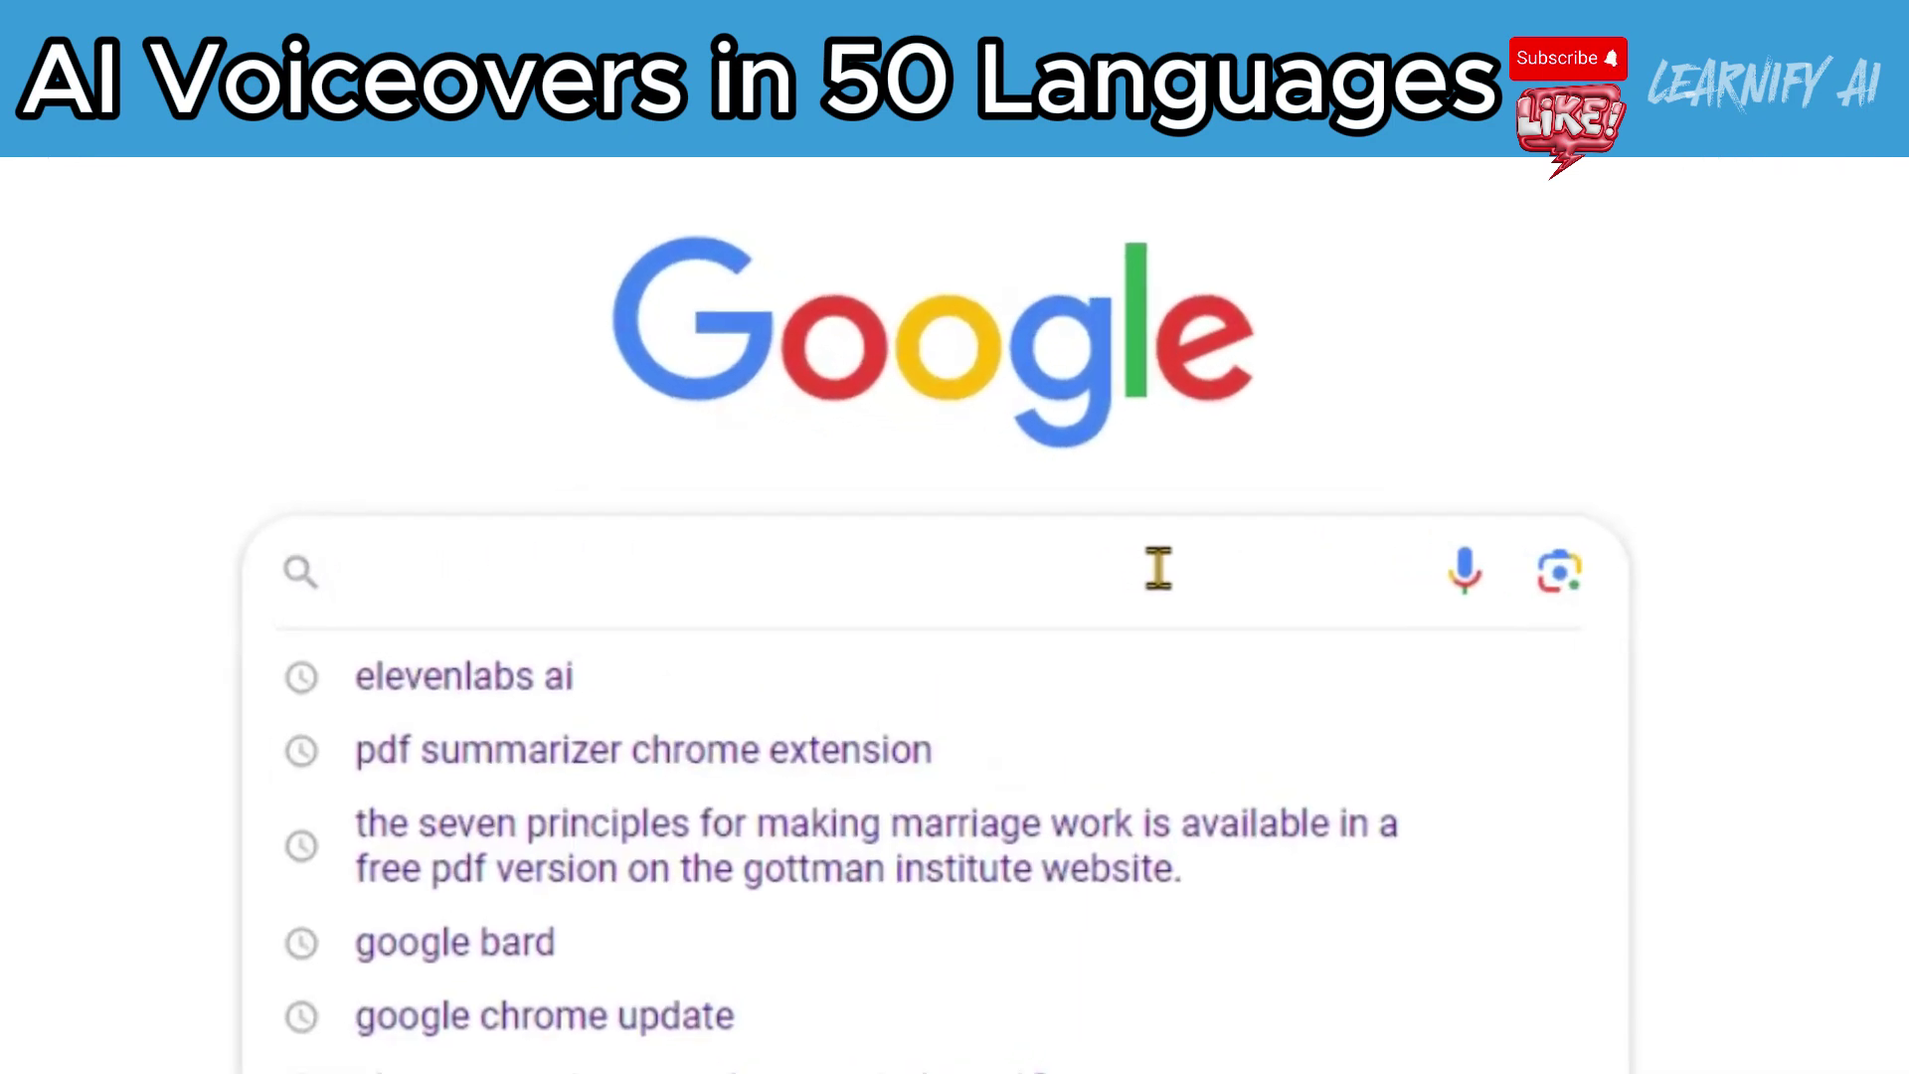
type("Heygen a")
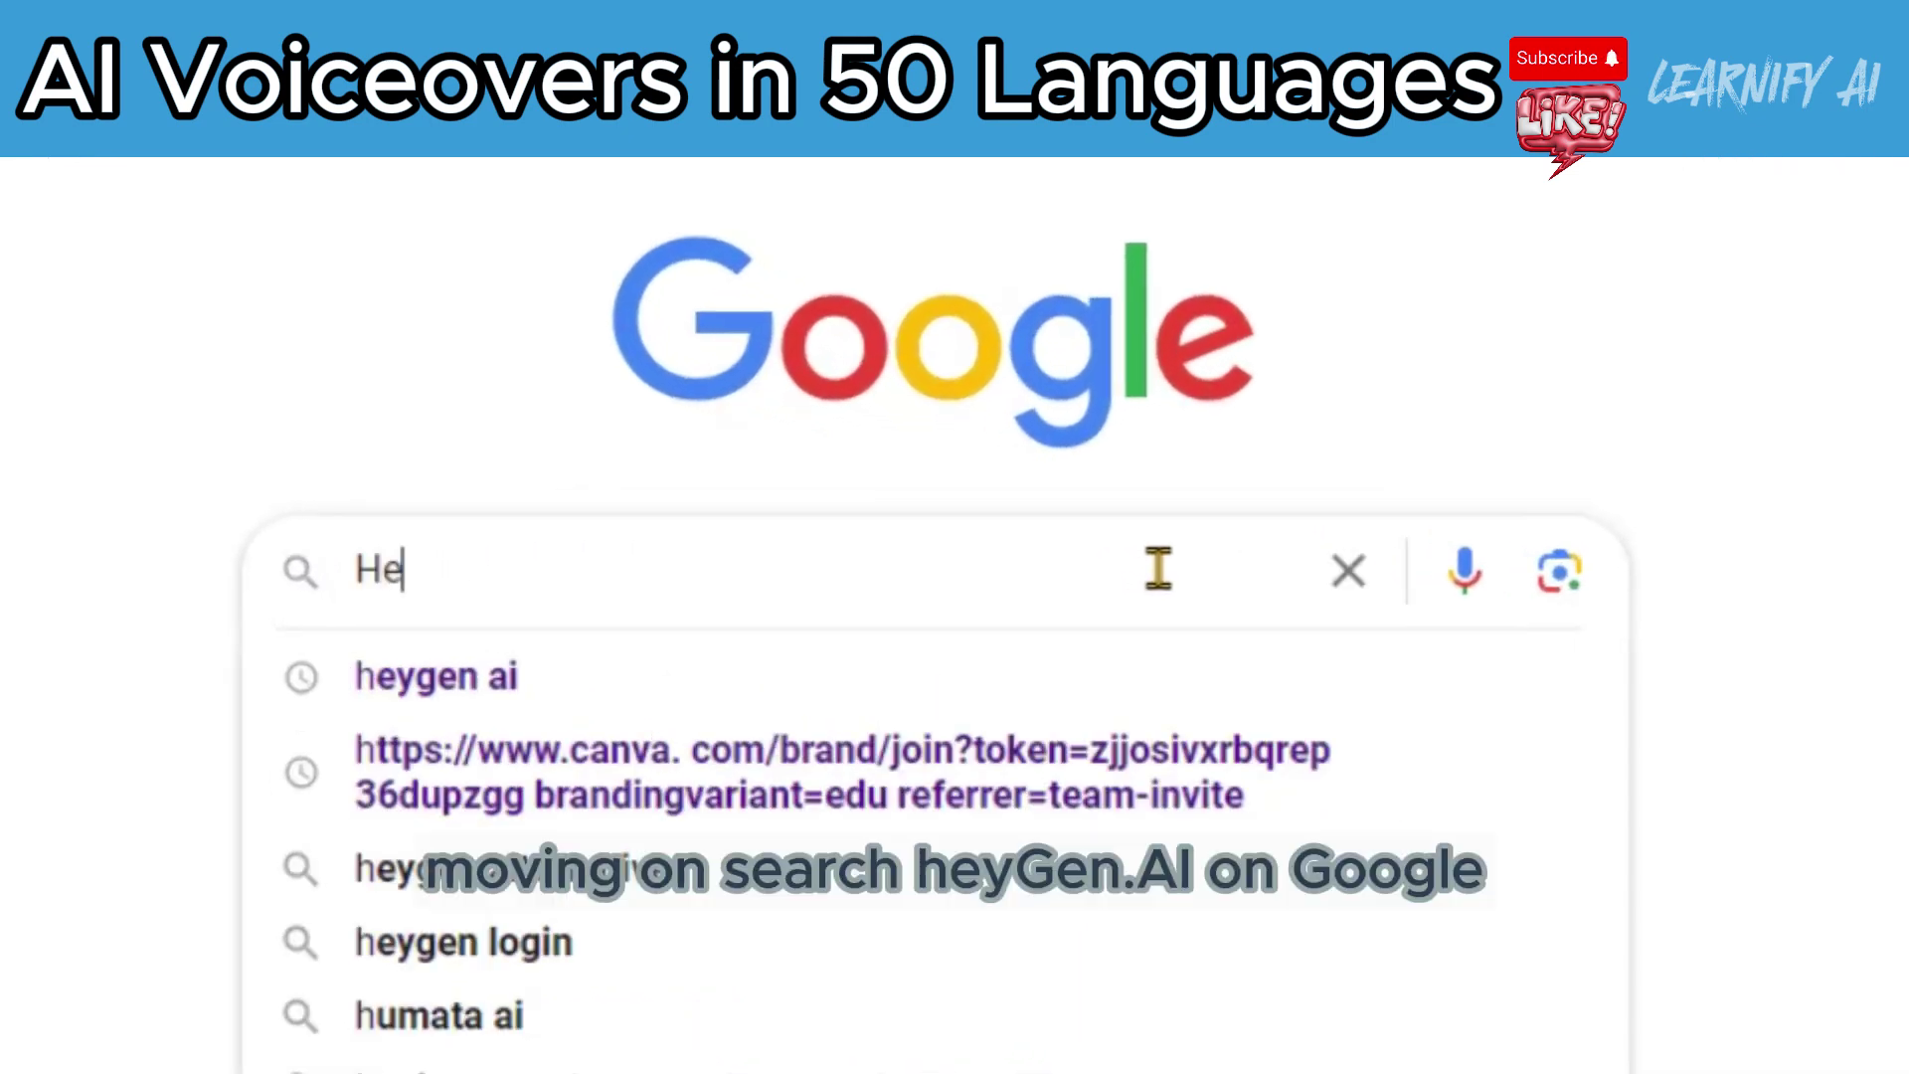
type("i")
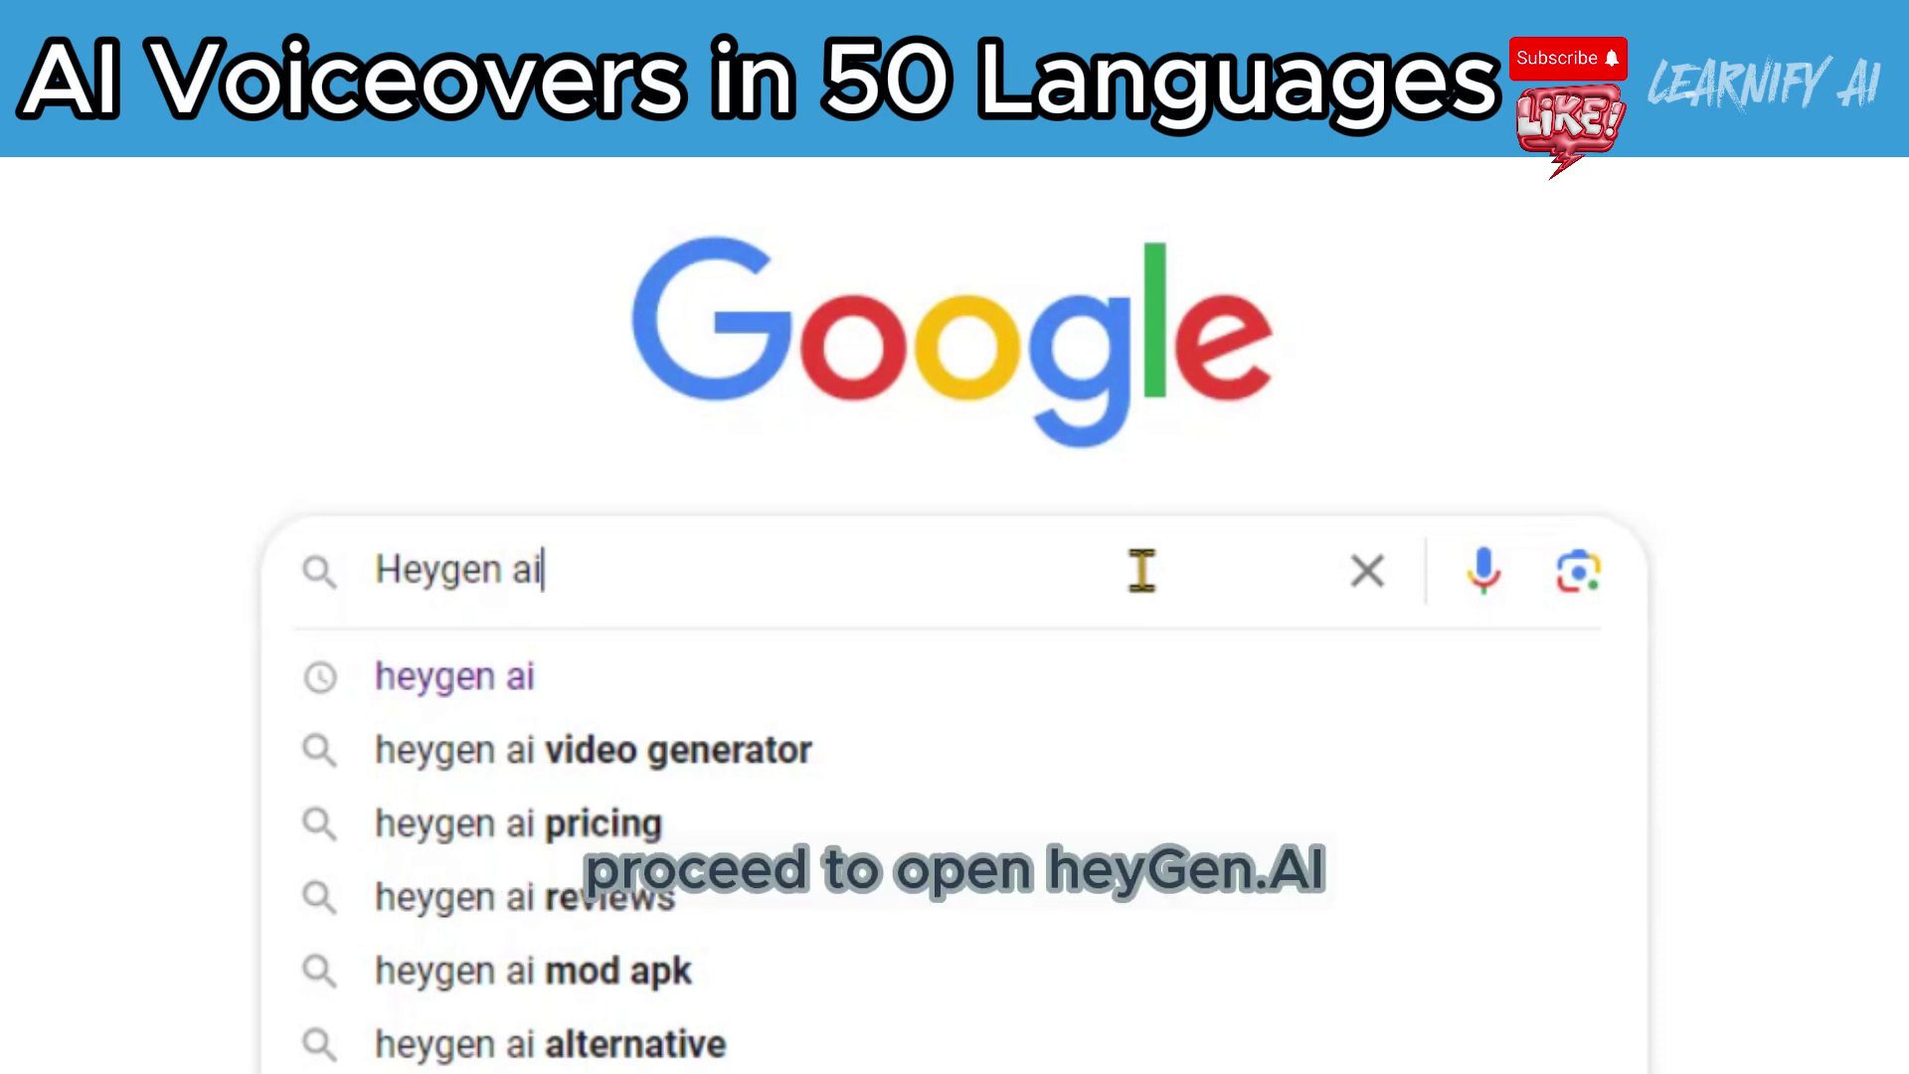
key("Return")
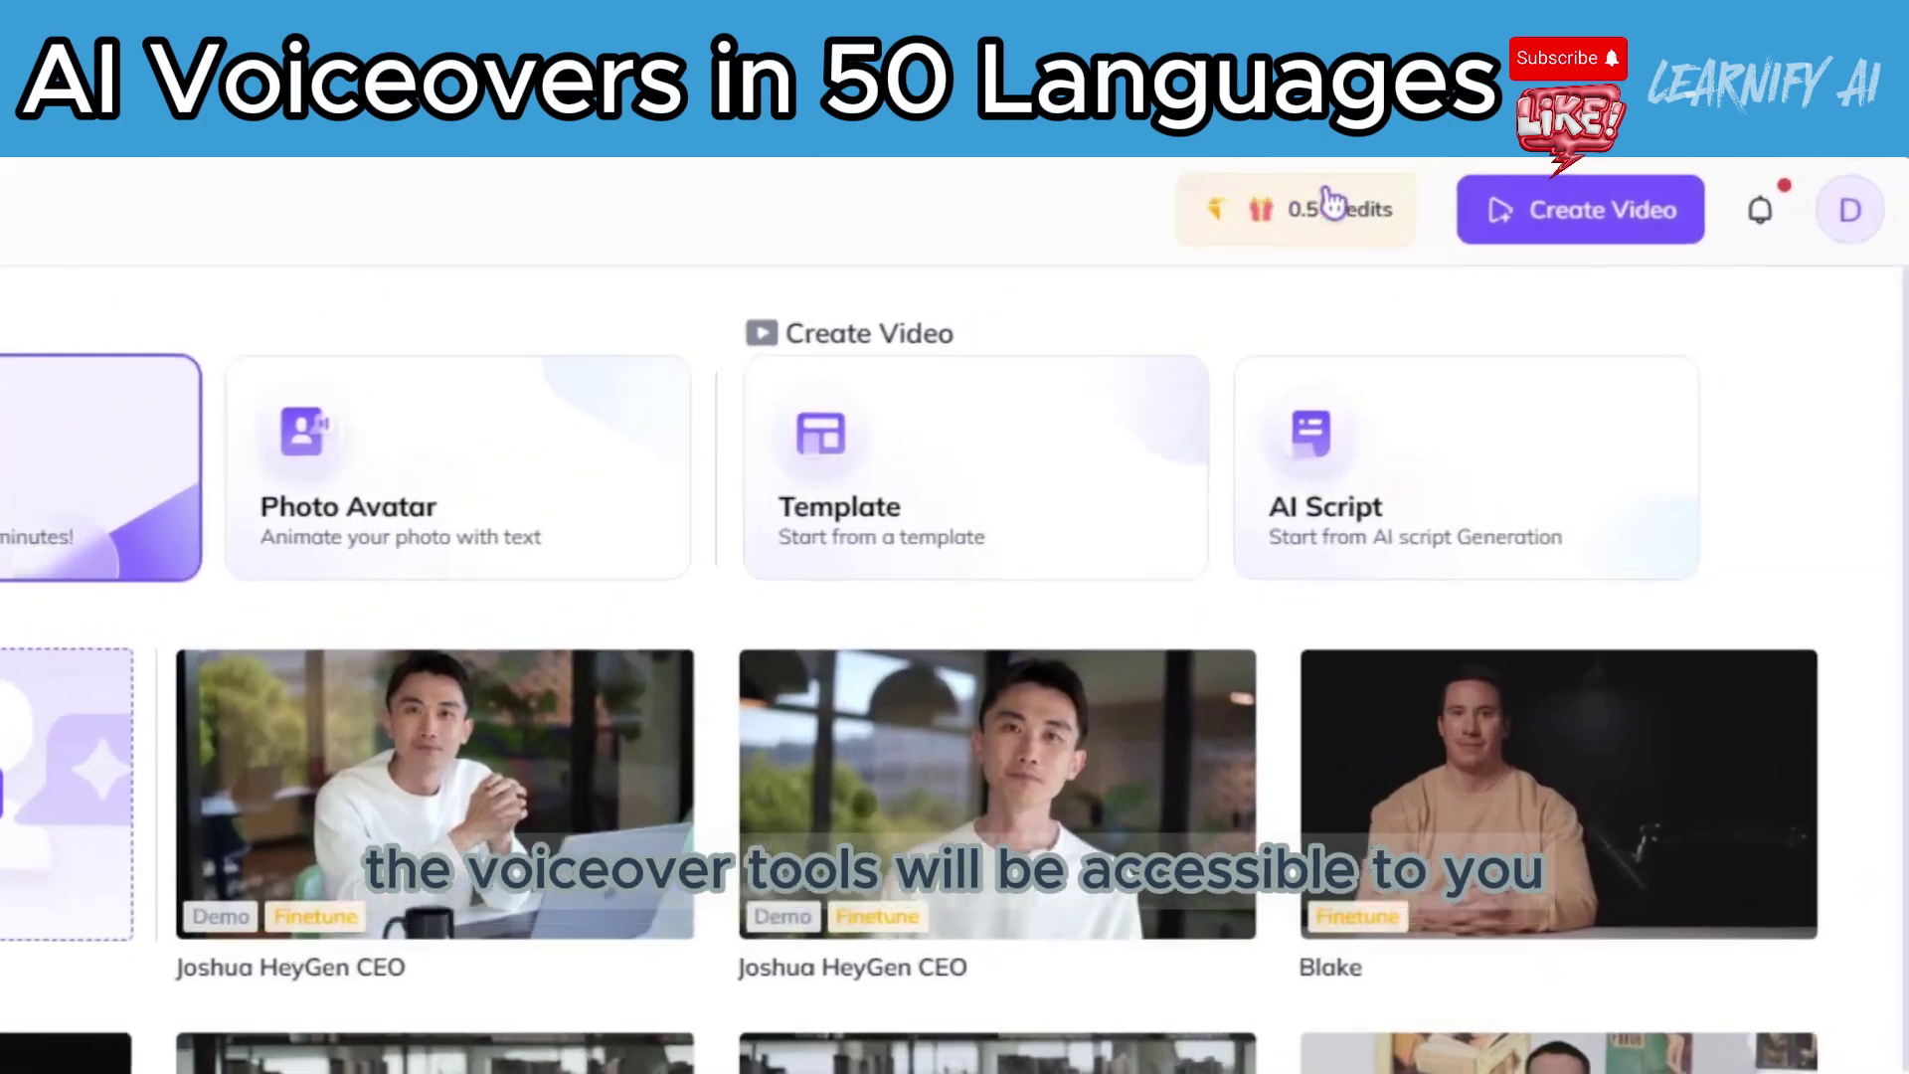
Create a new Portrait-format video from the Create Video menu.
left_click(1611, 220)
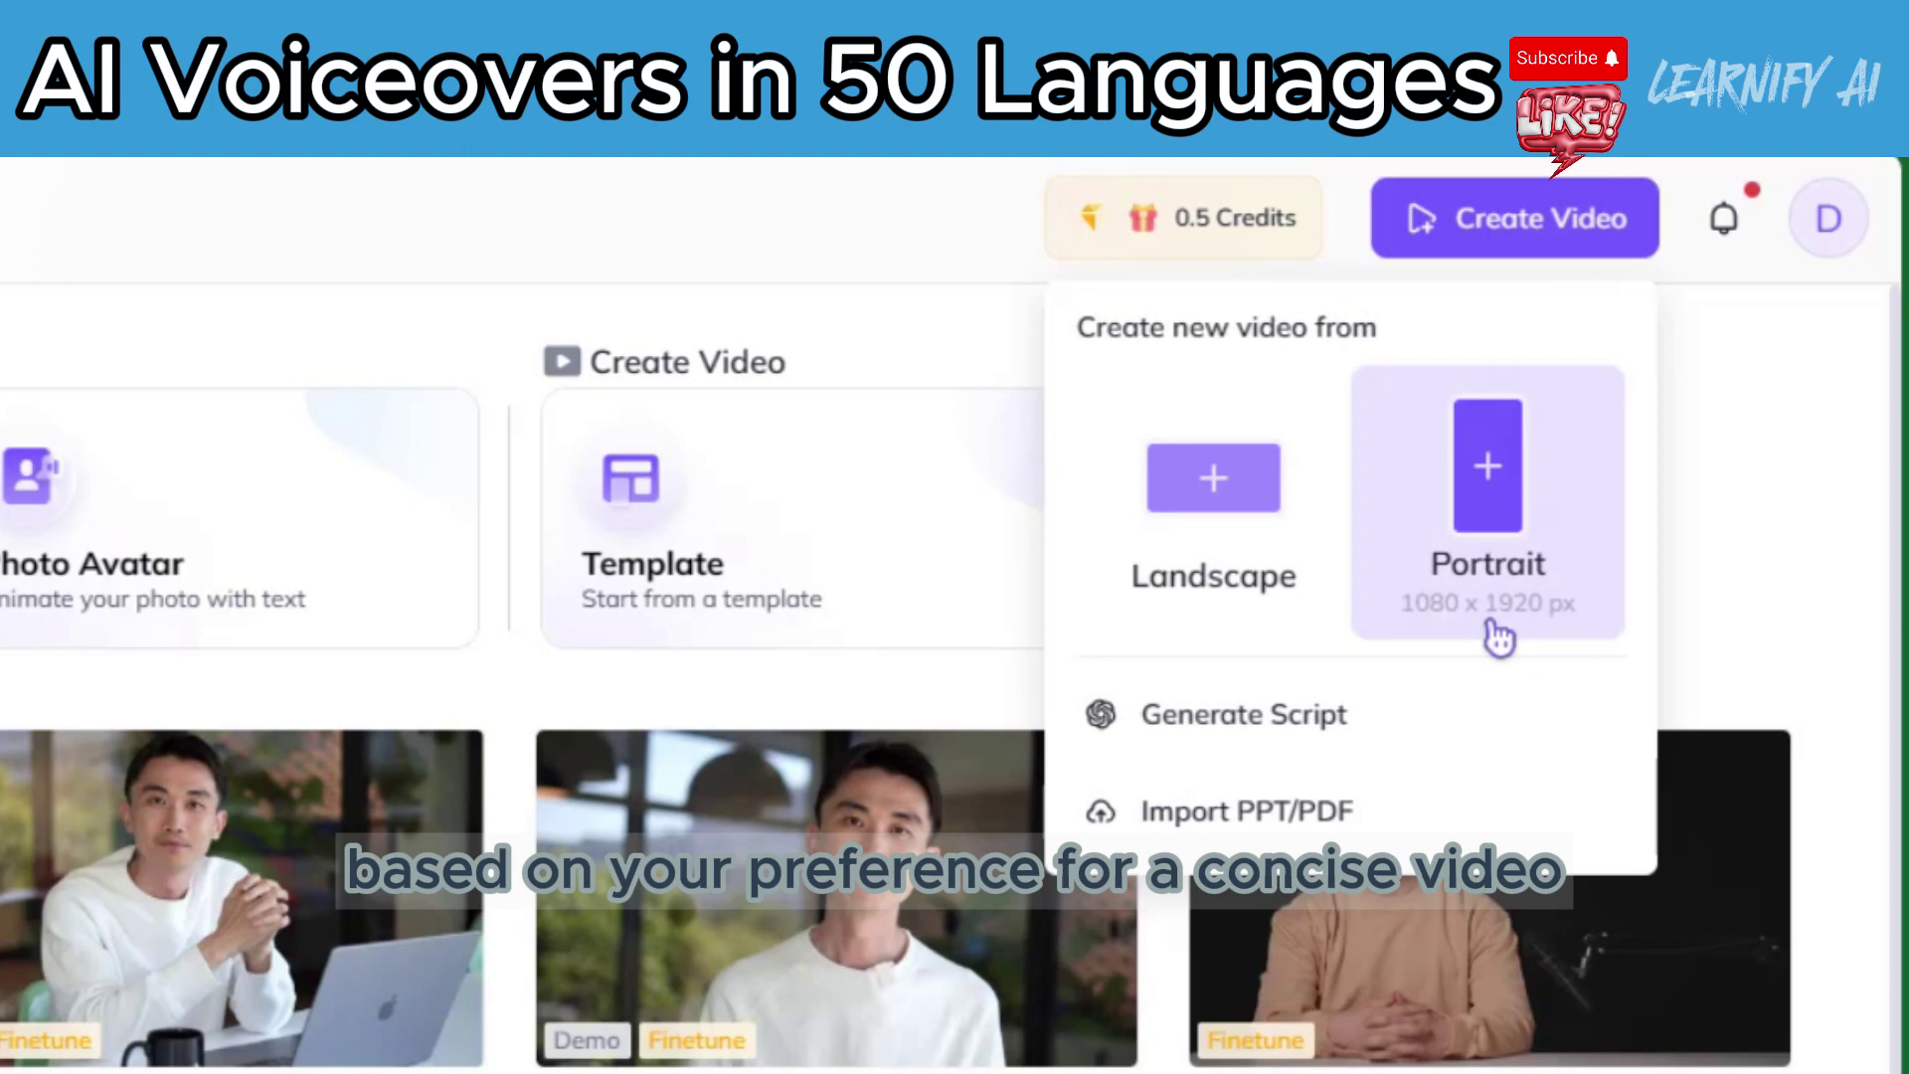
left_click(1434, 522)
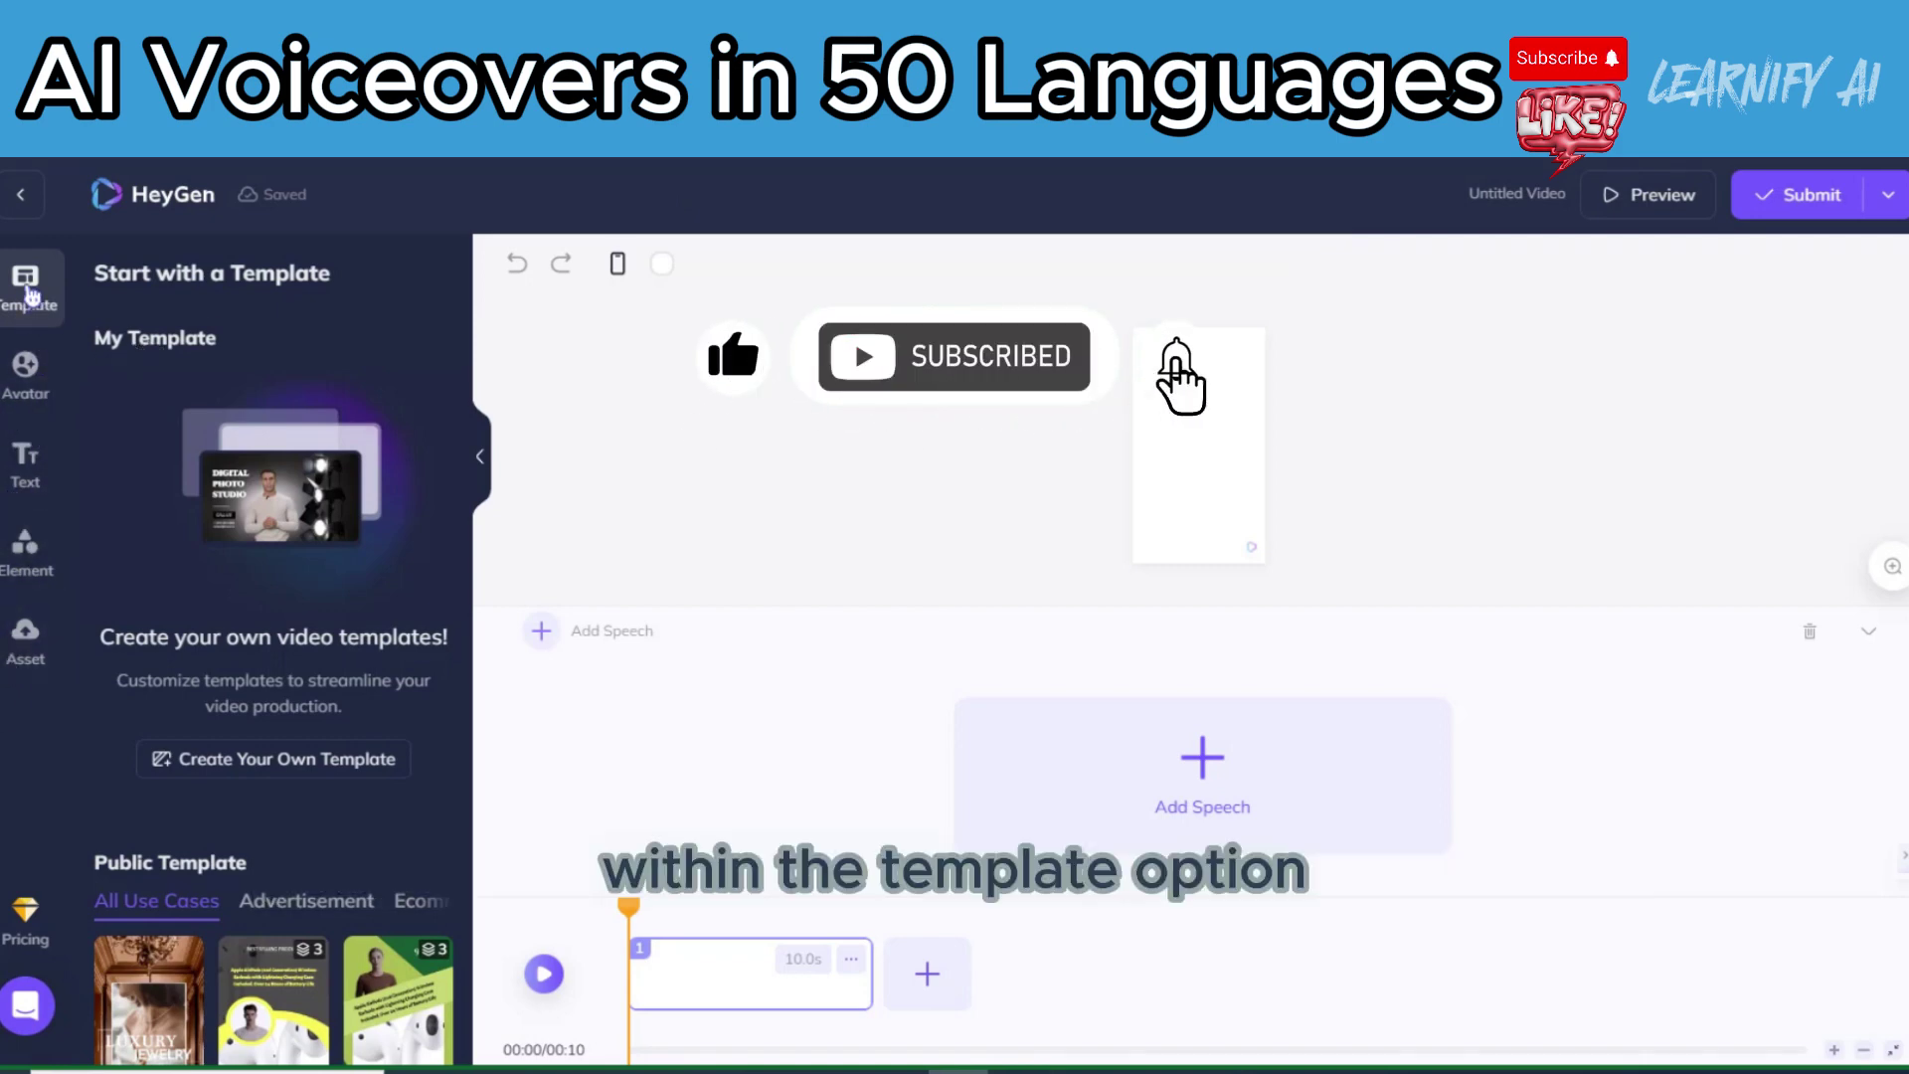
Browse the Template panel, then switch to the Avatar panel.
scroll(405, 639, "down", 3)
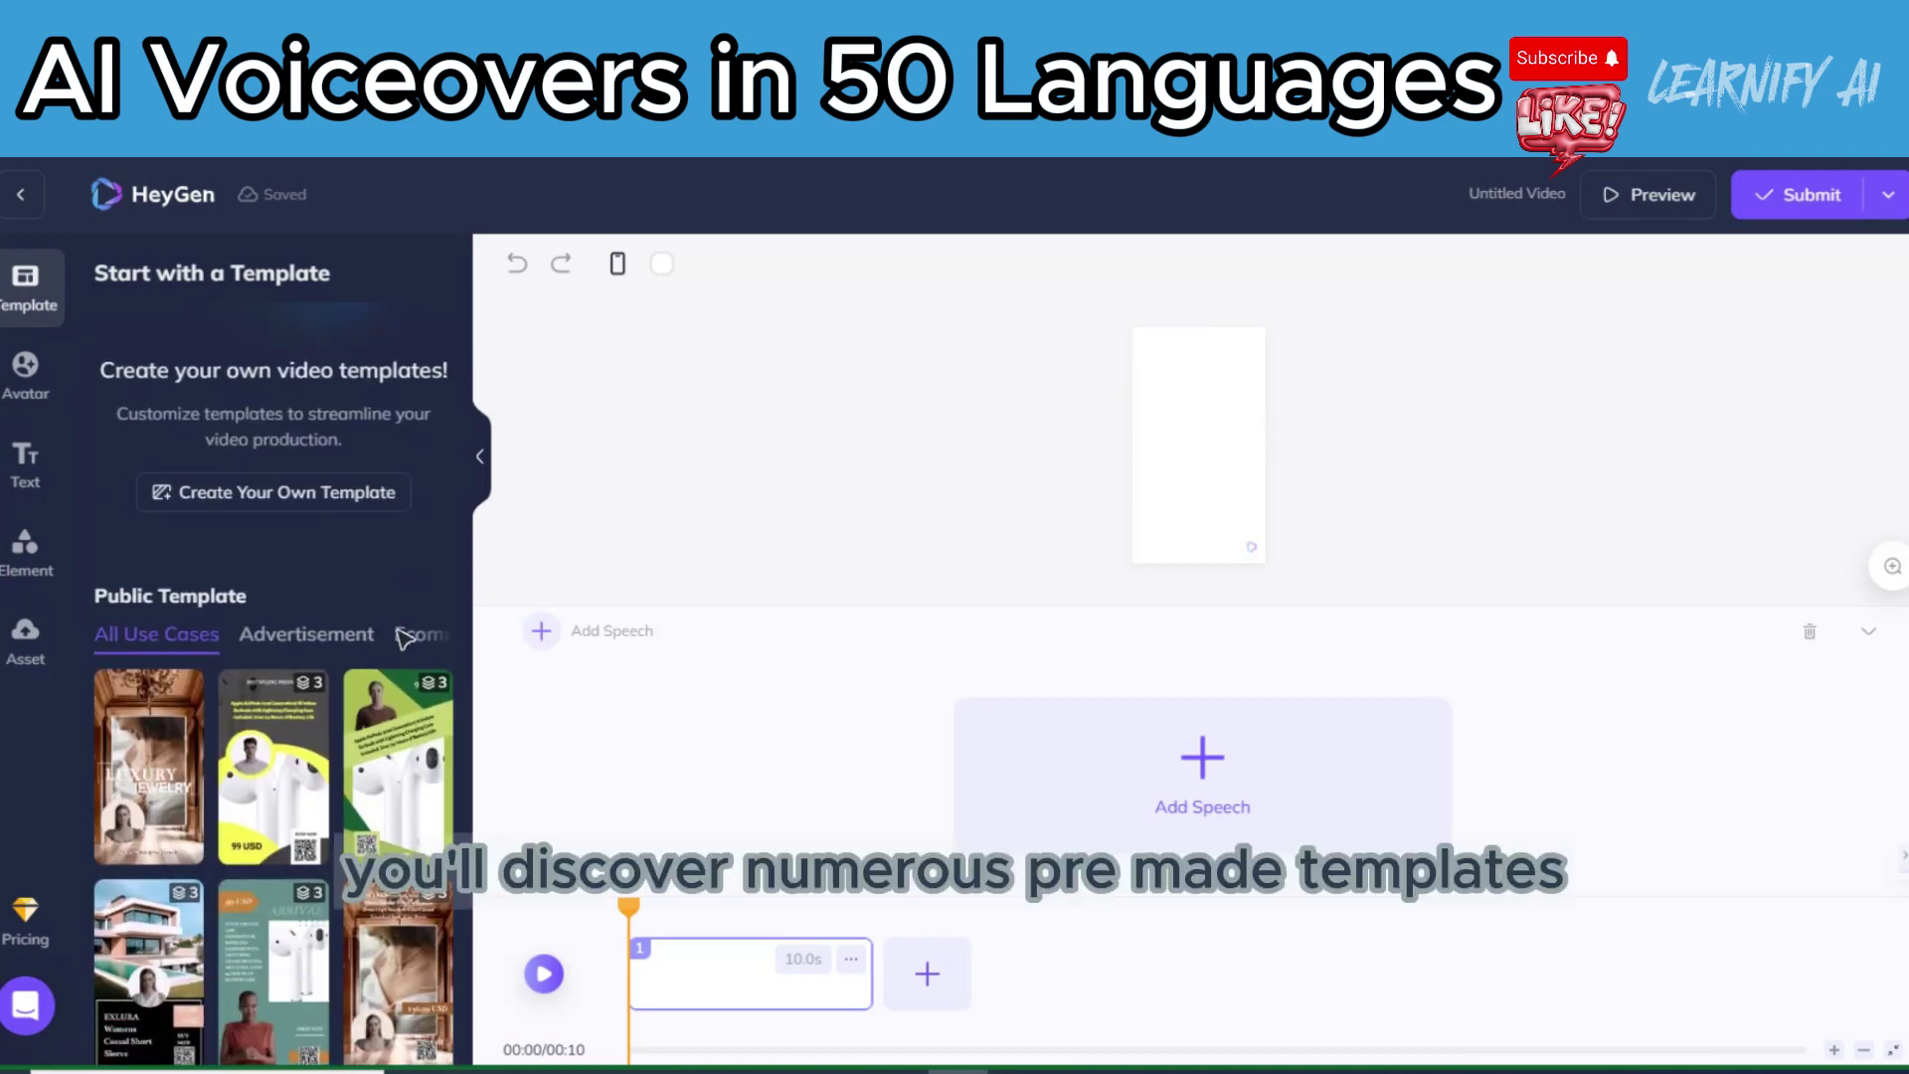
scroll(405, 639, "down", 3)
scroll(401, 641, "down", 3)
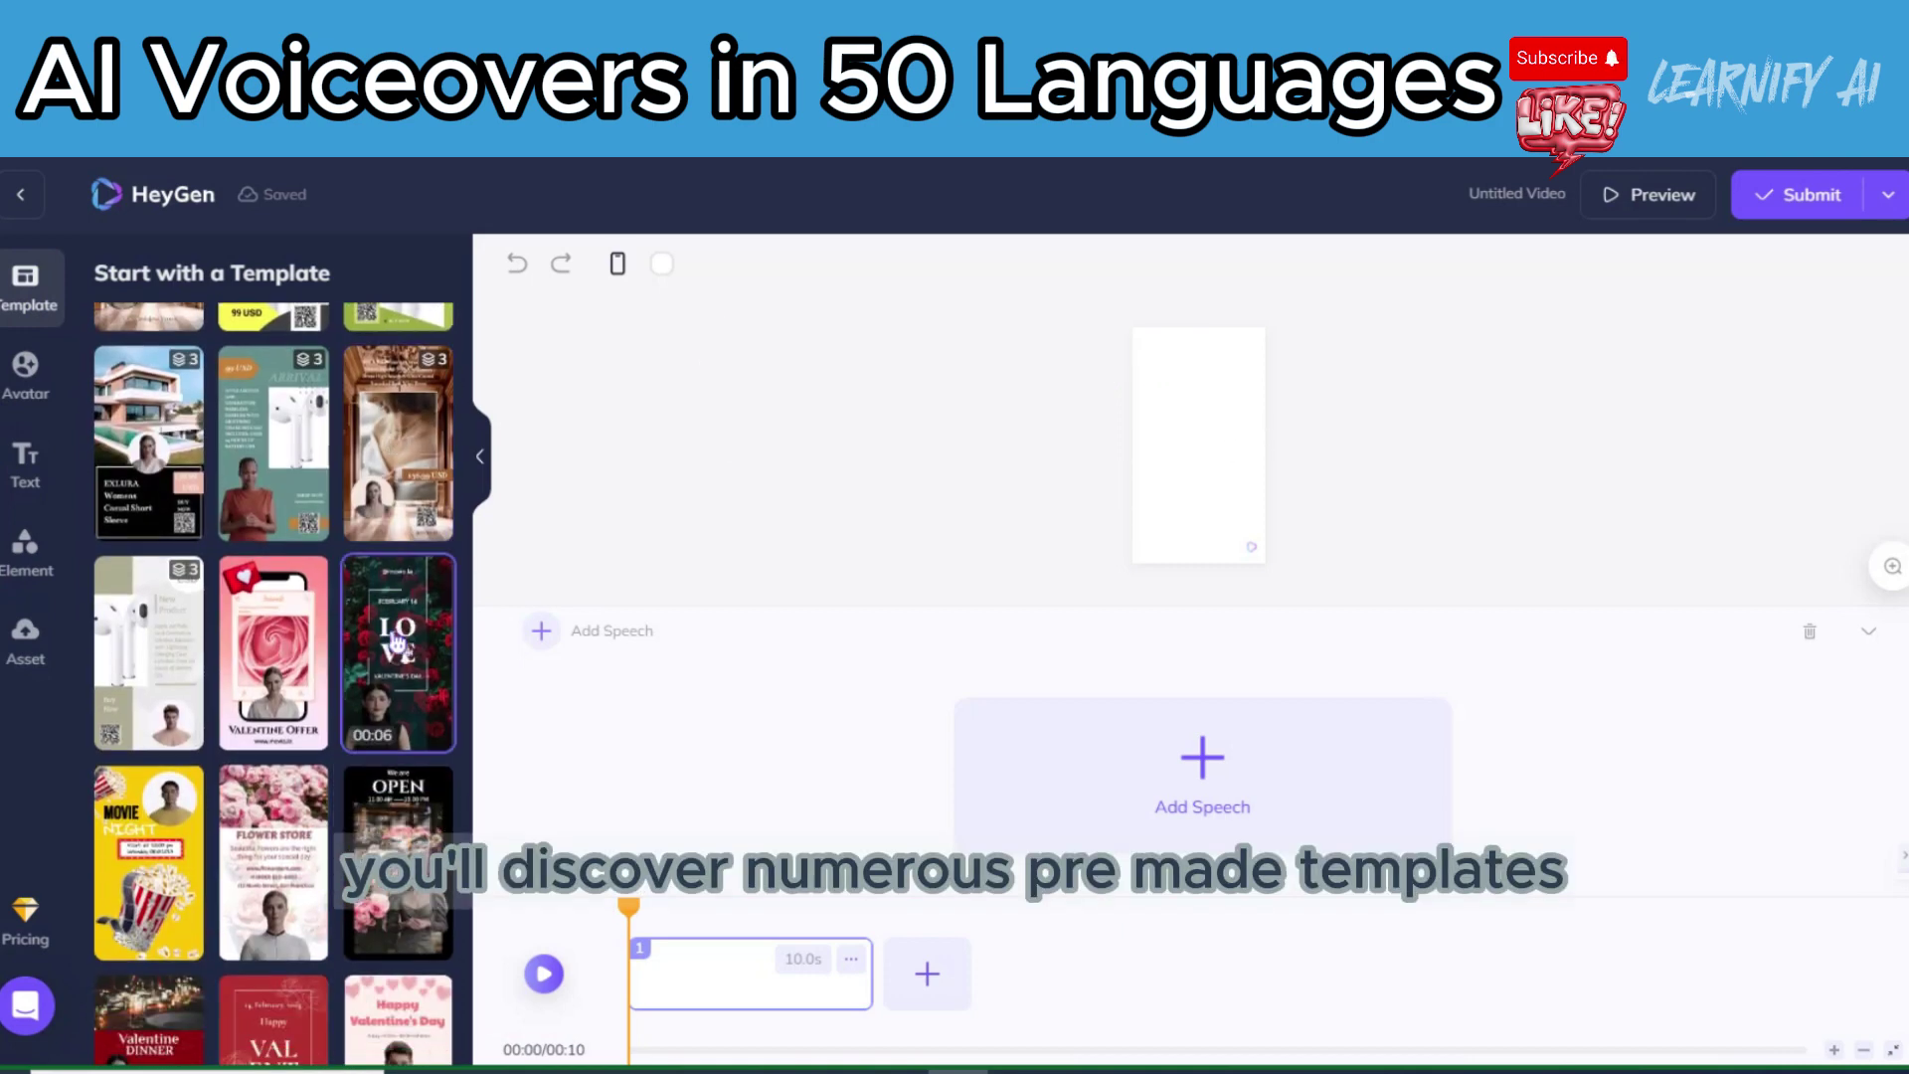
scroll(276, 686, "down", 5)
scroll(275, 686, "down", 20)
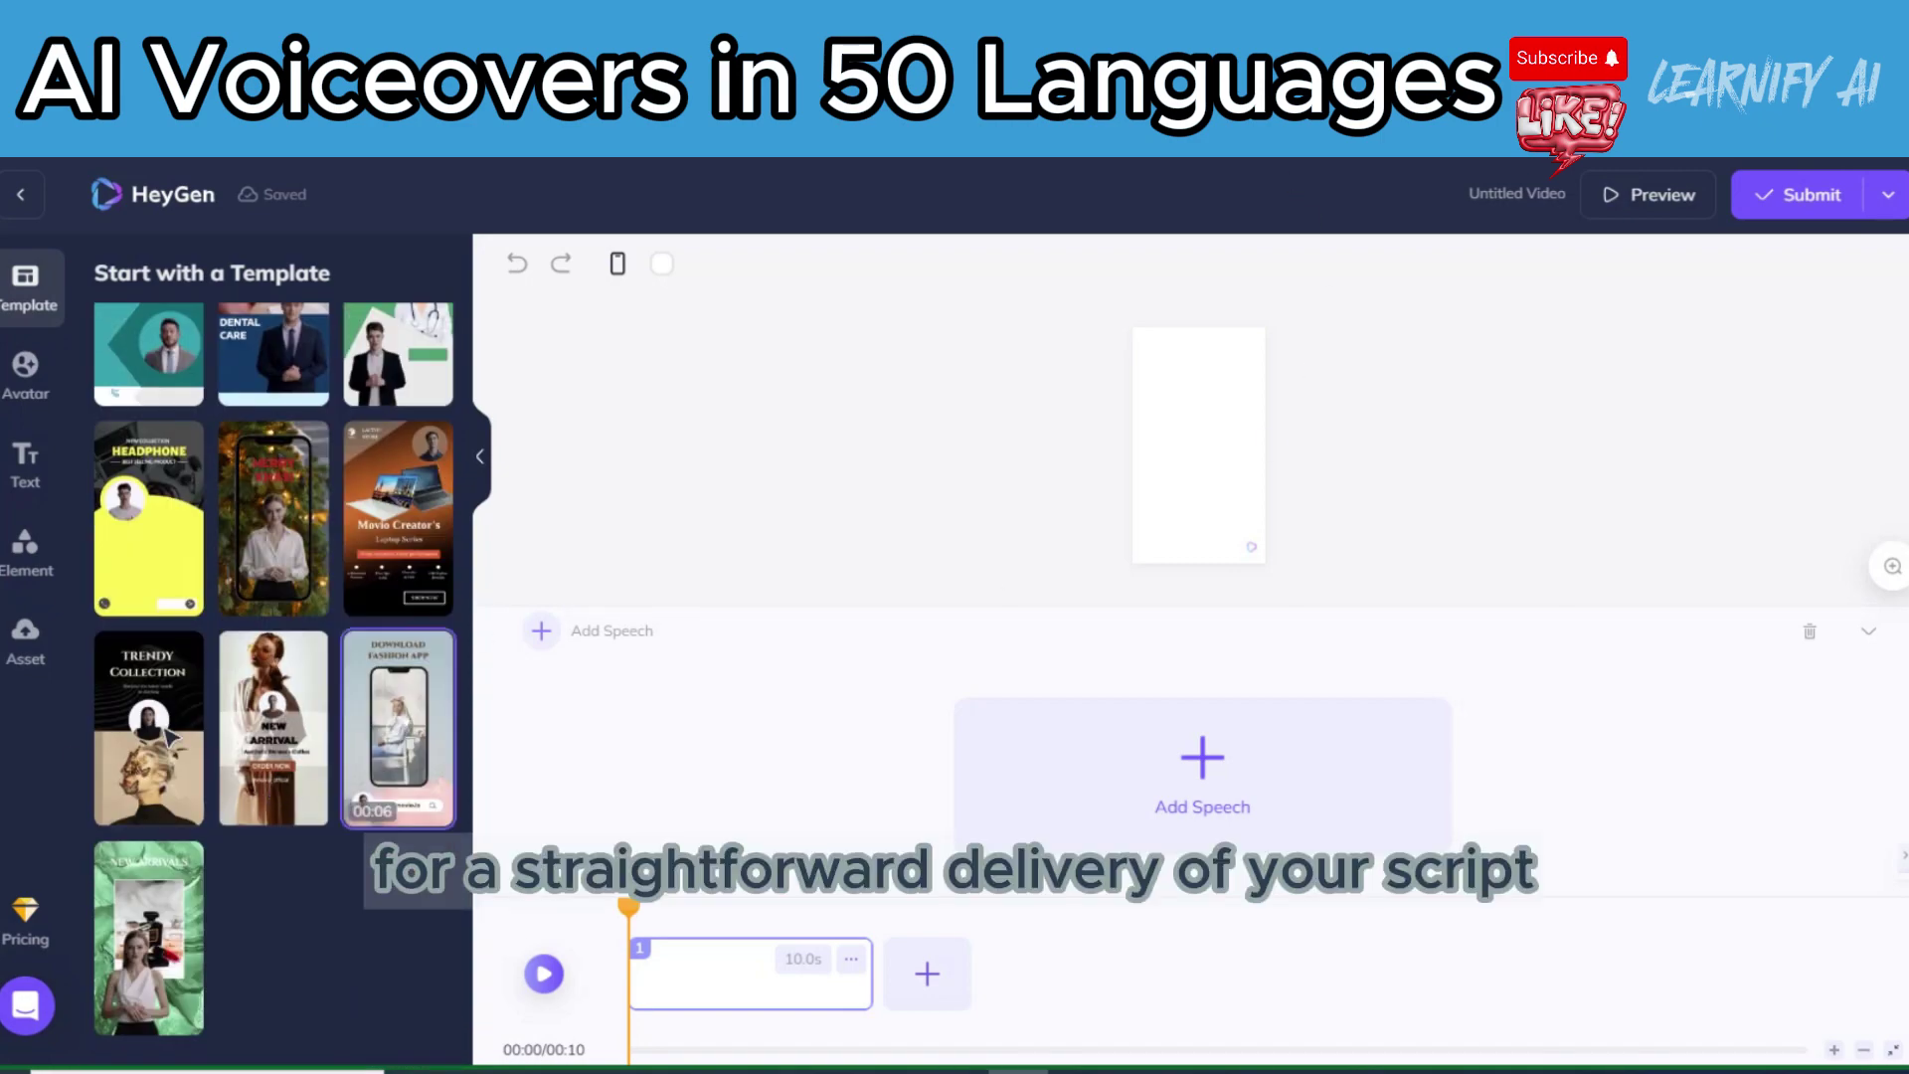
scroll(299, 776, "up", 20)
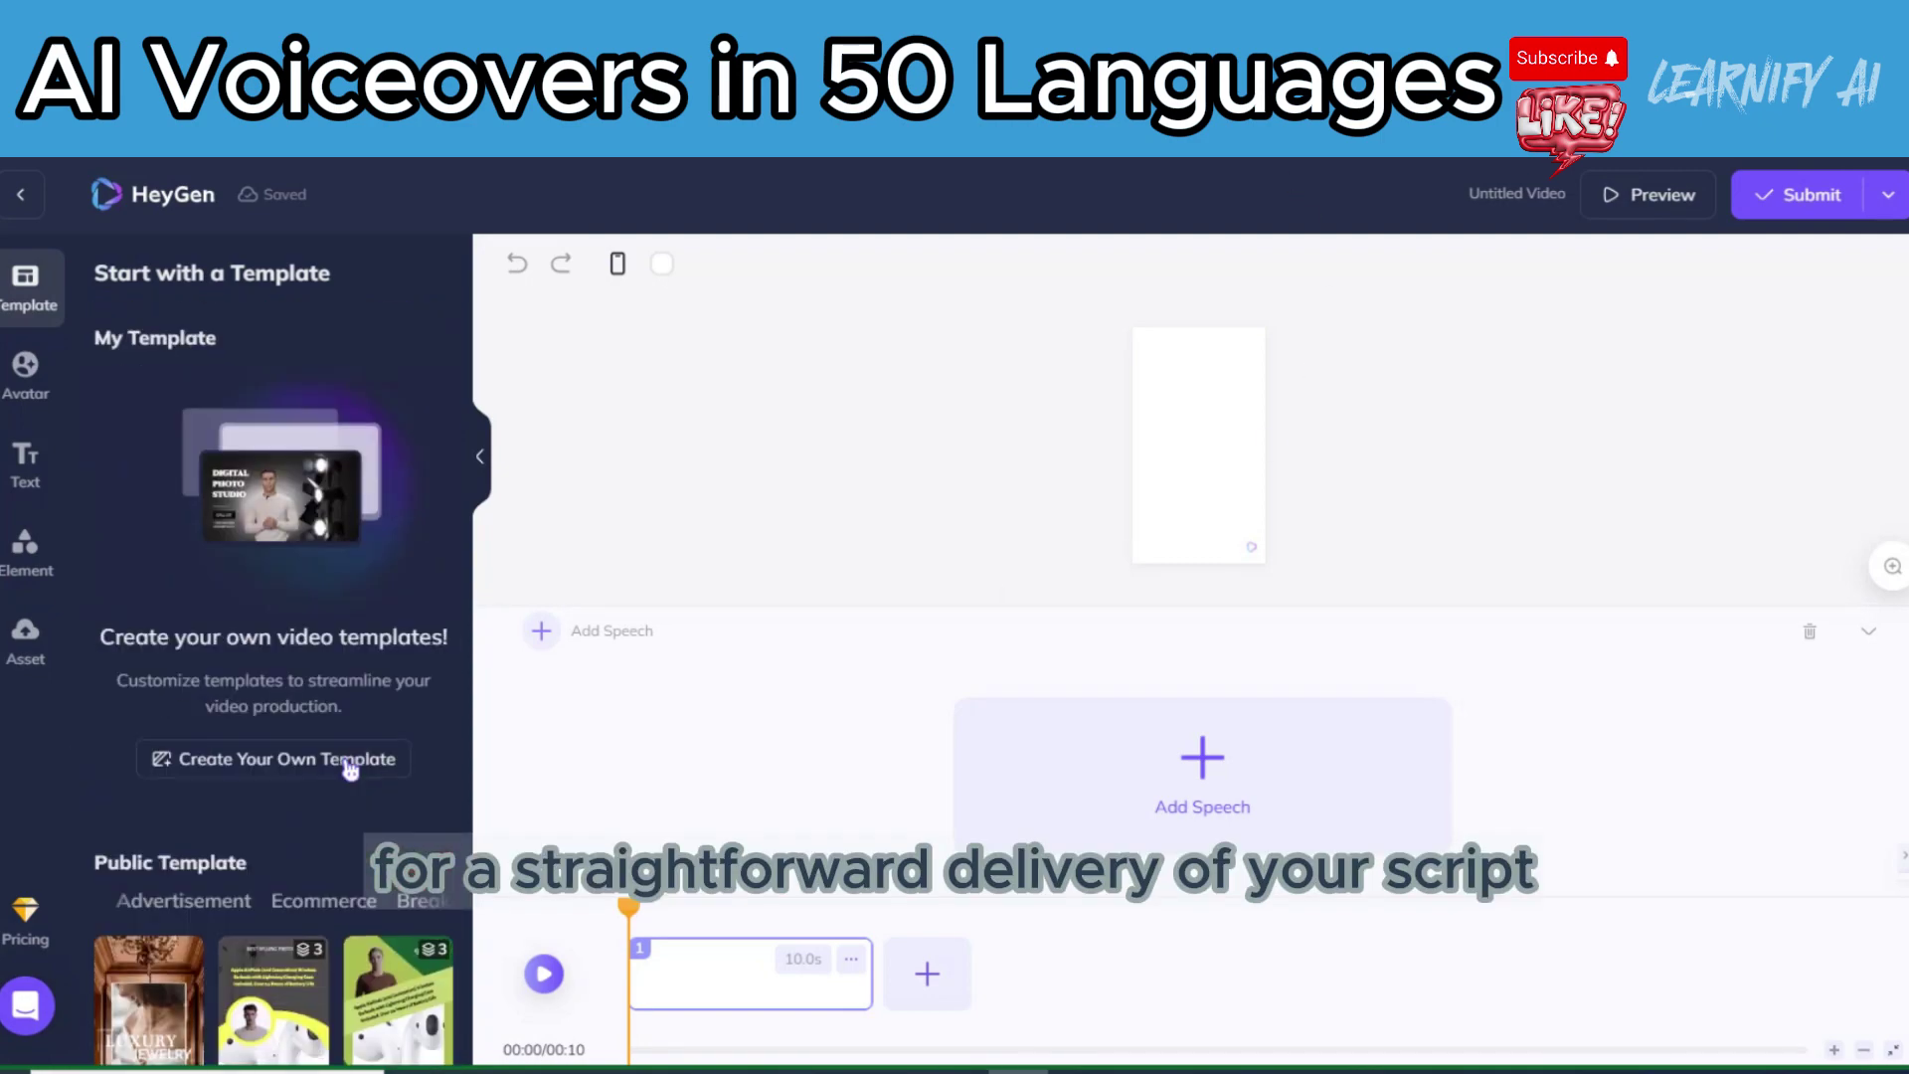
left_click(18, 415)
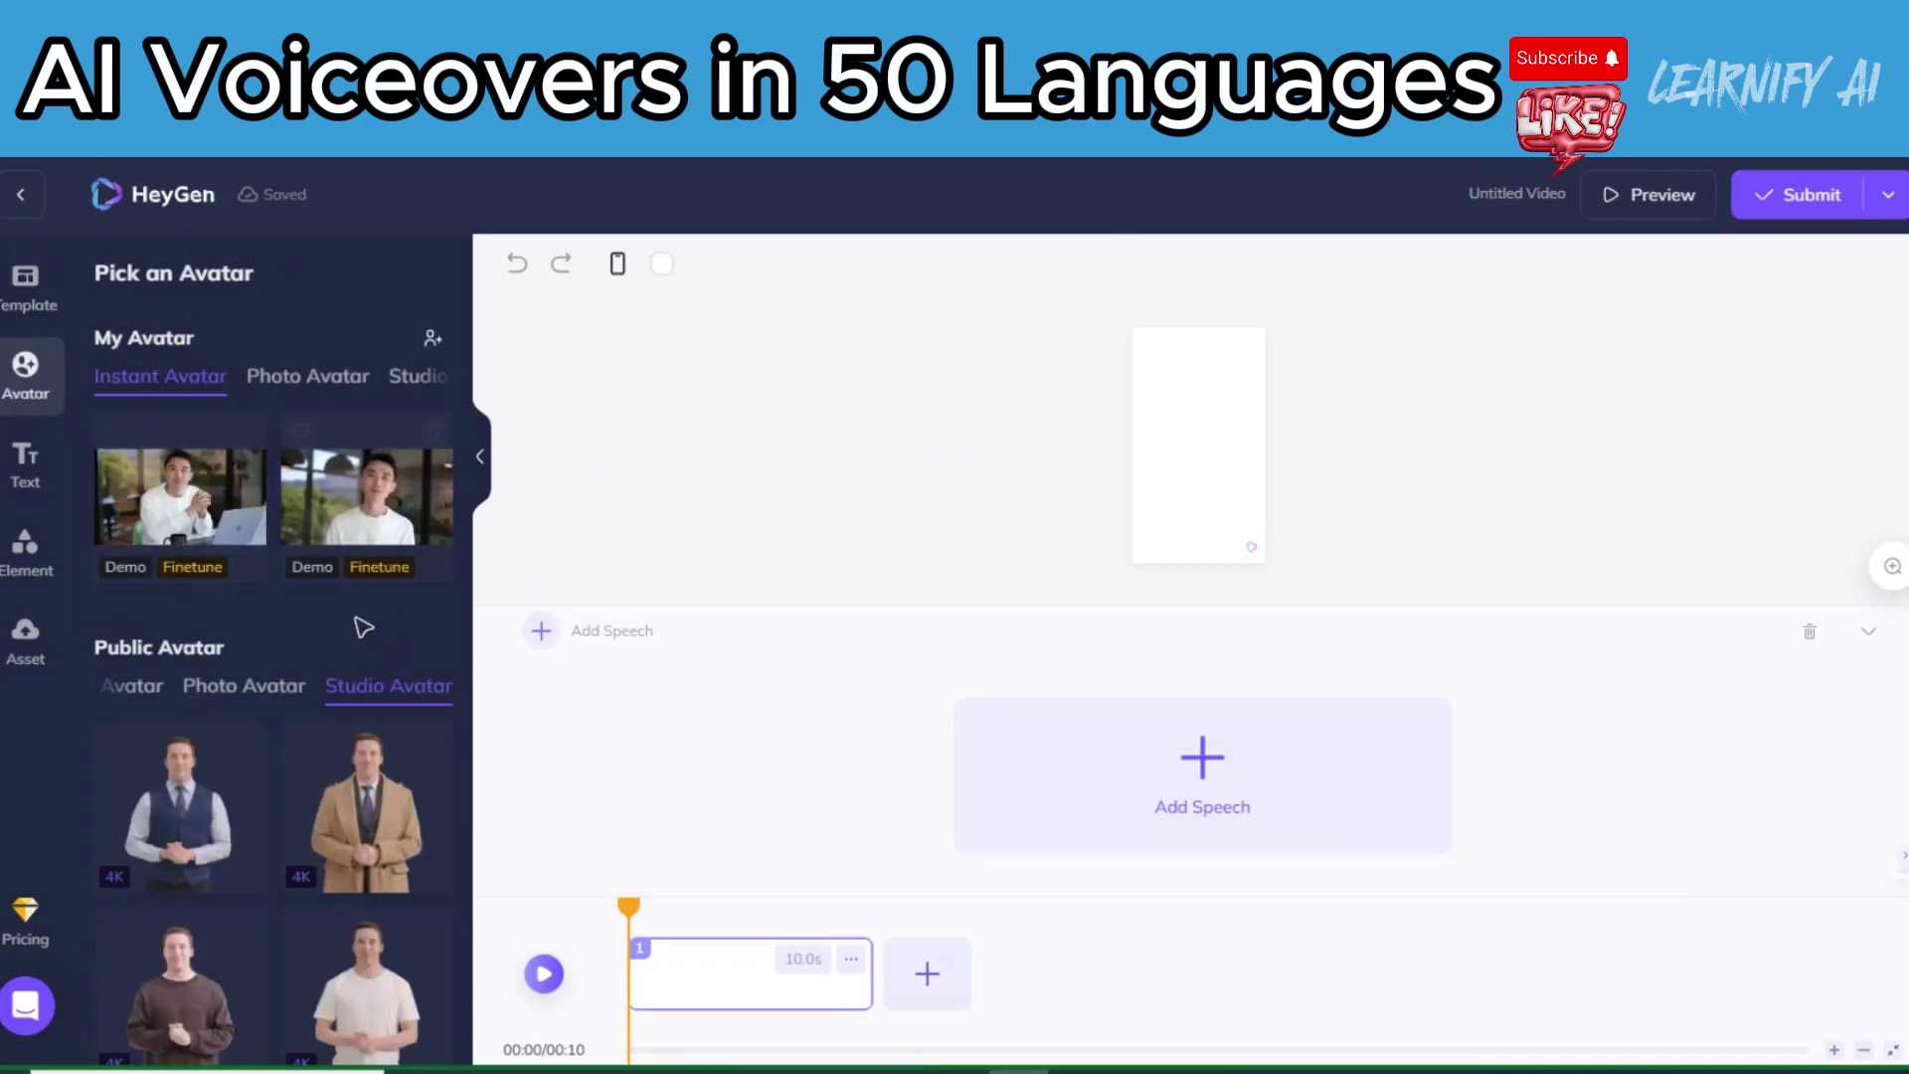
Add the Monica in Kimono avatar from My Avatar's Studio Avatar list to the scene.
scroll(363, 626, "down", 10)
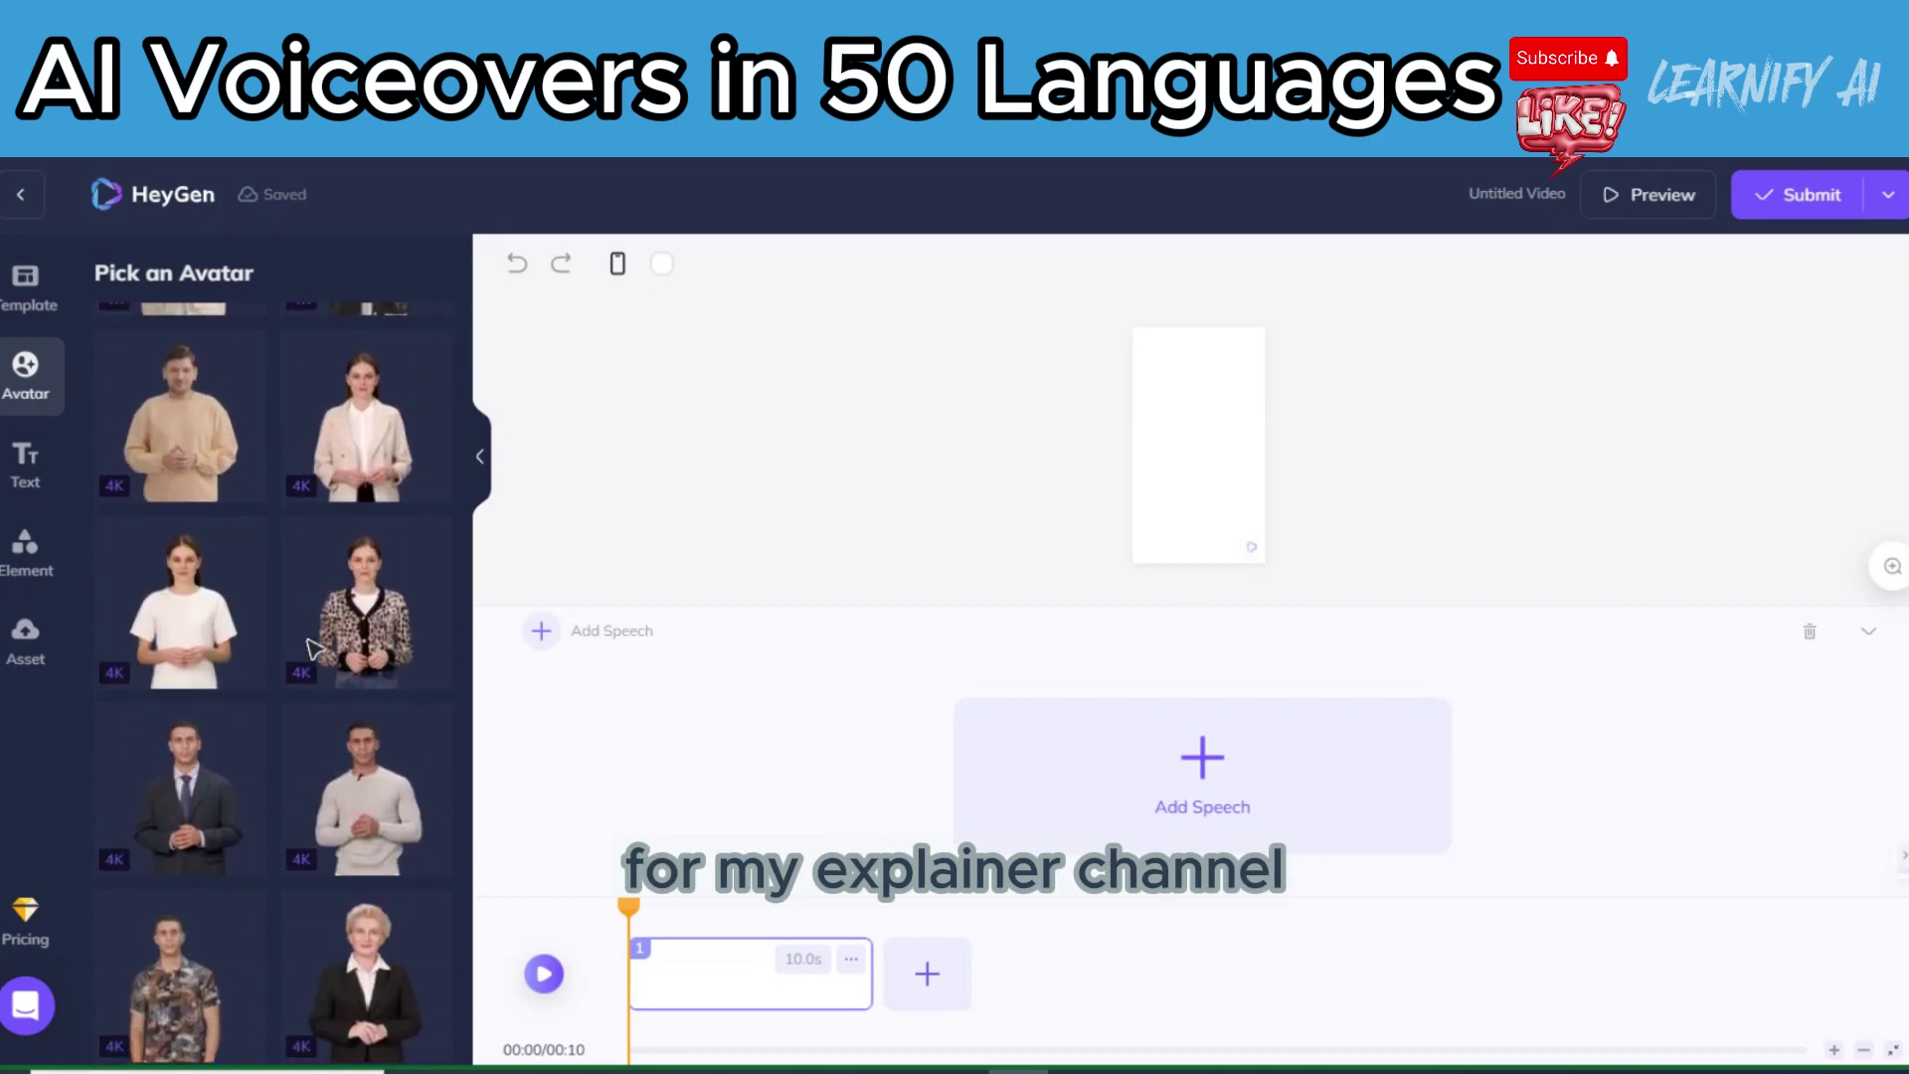
scroll(314, 648, "down", 10)
scroll(314, 649, "down", 10)
scroll(302, 684, "up", 20)
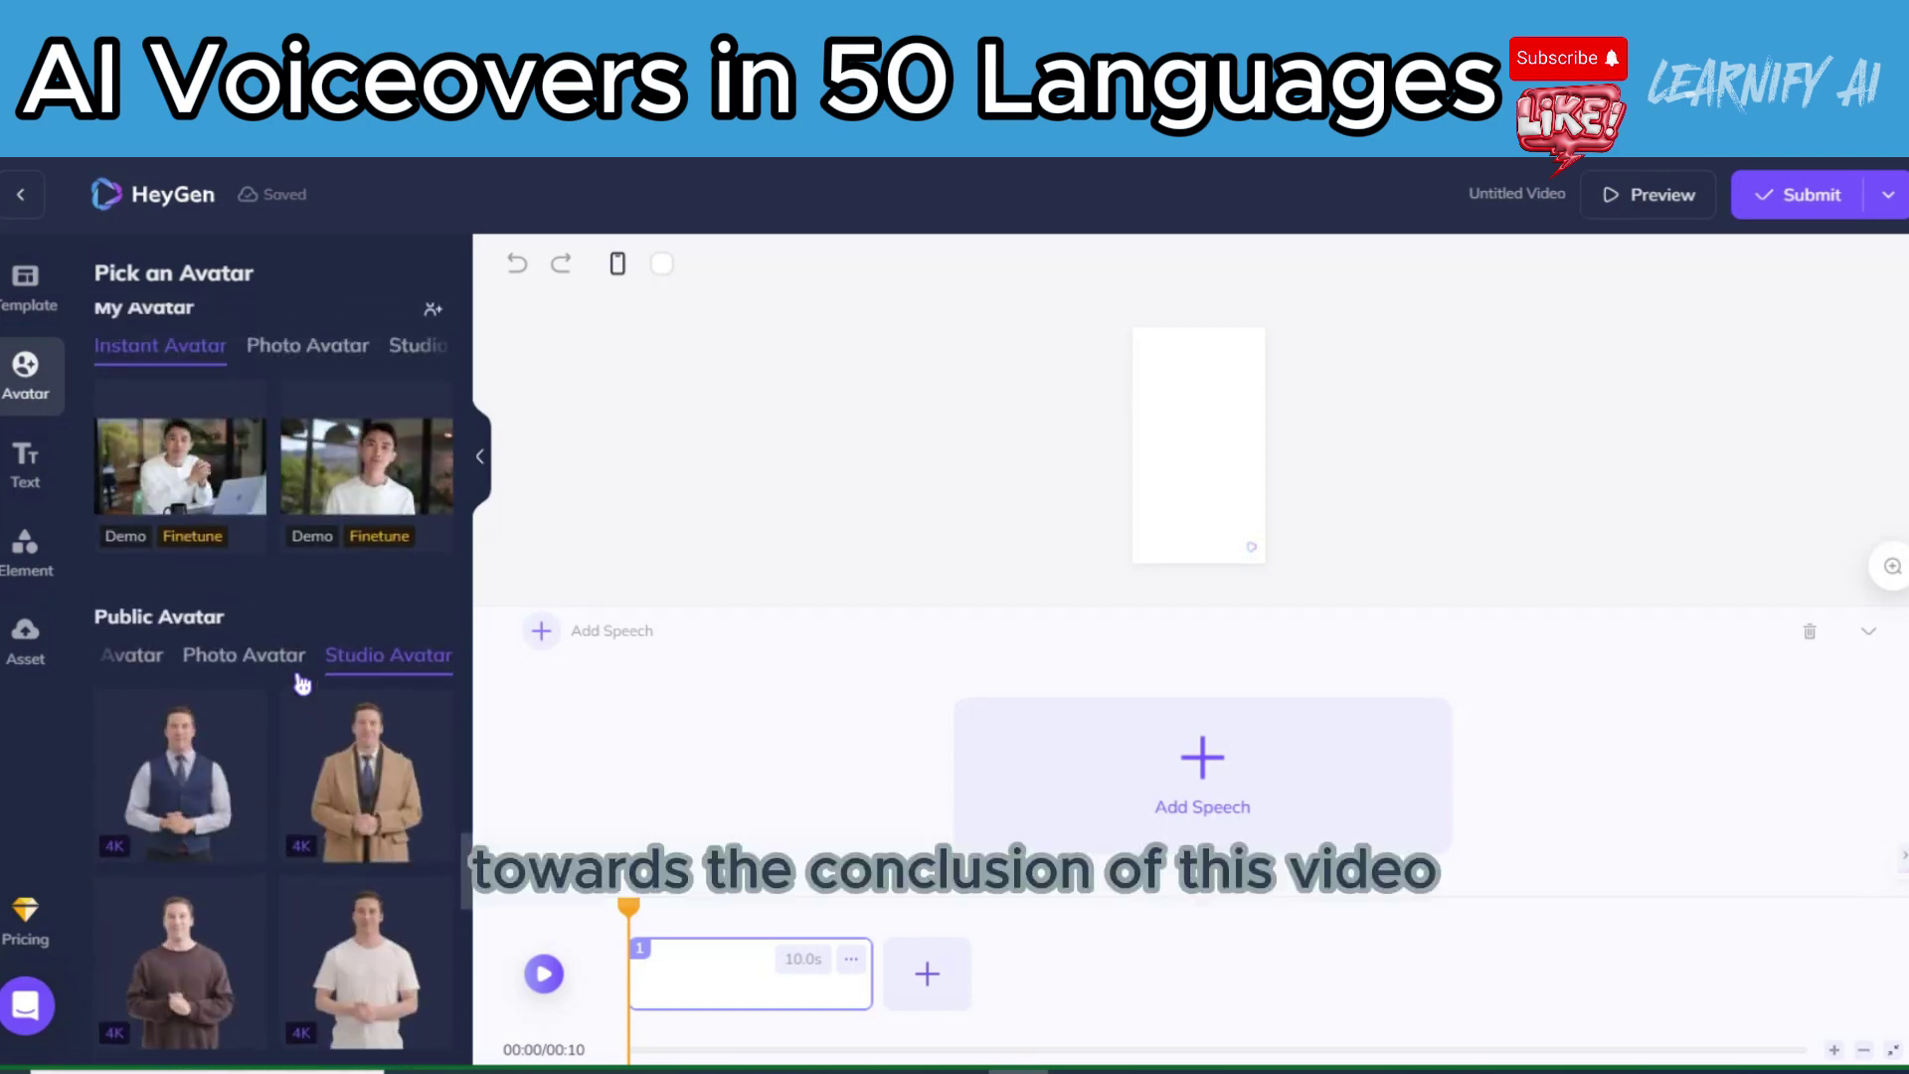
left_click(308, 377)
scroll(269, 786, "down", 10)
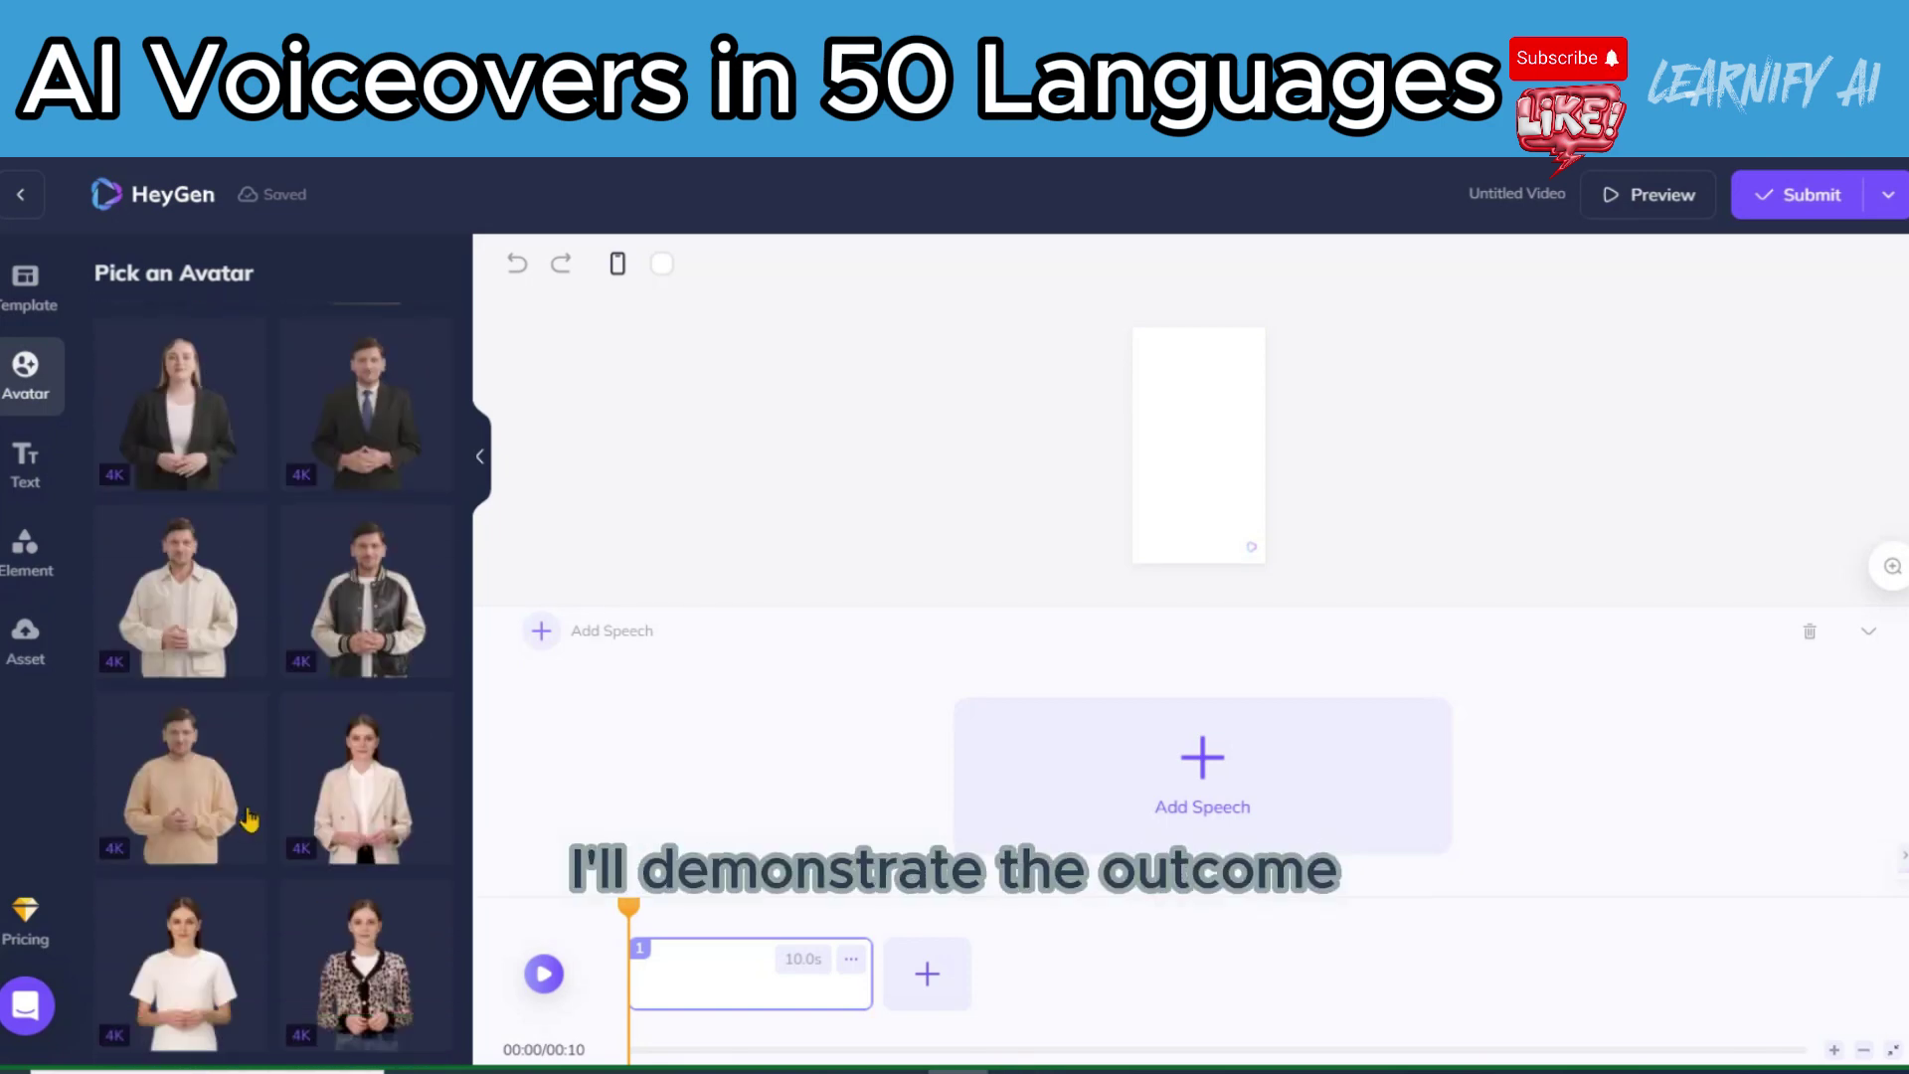
scroll(254, 815, "up", 10)
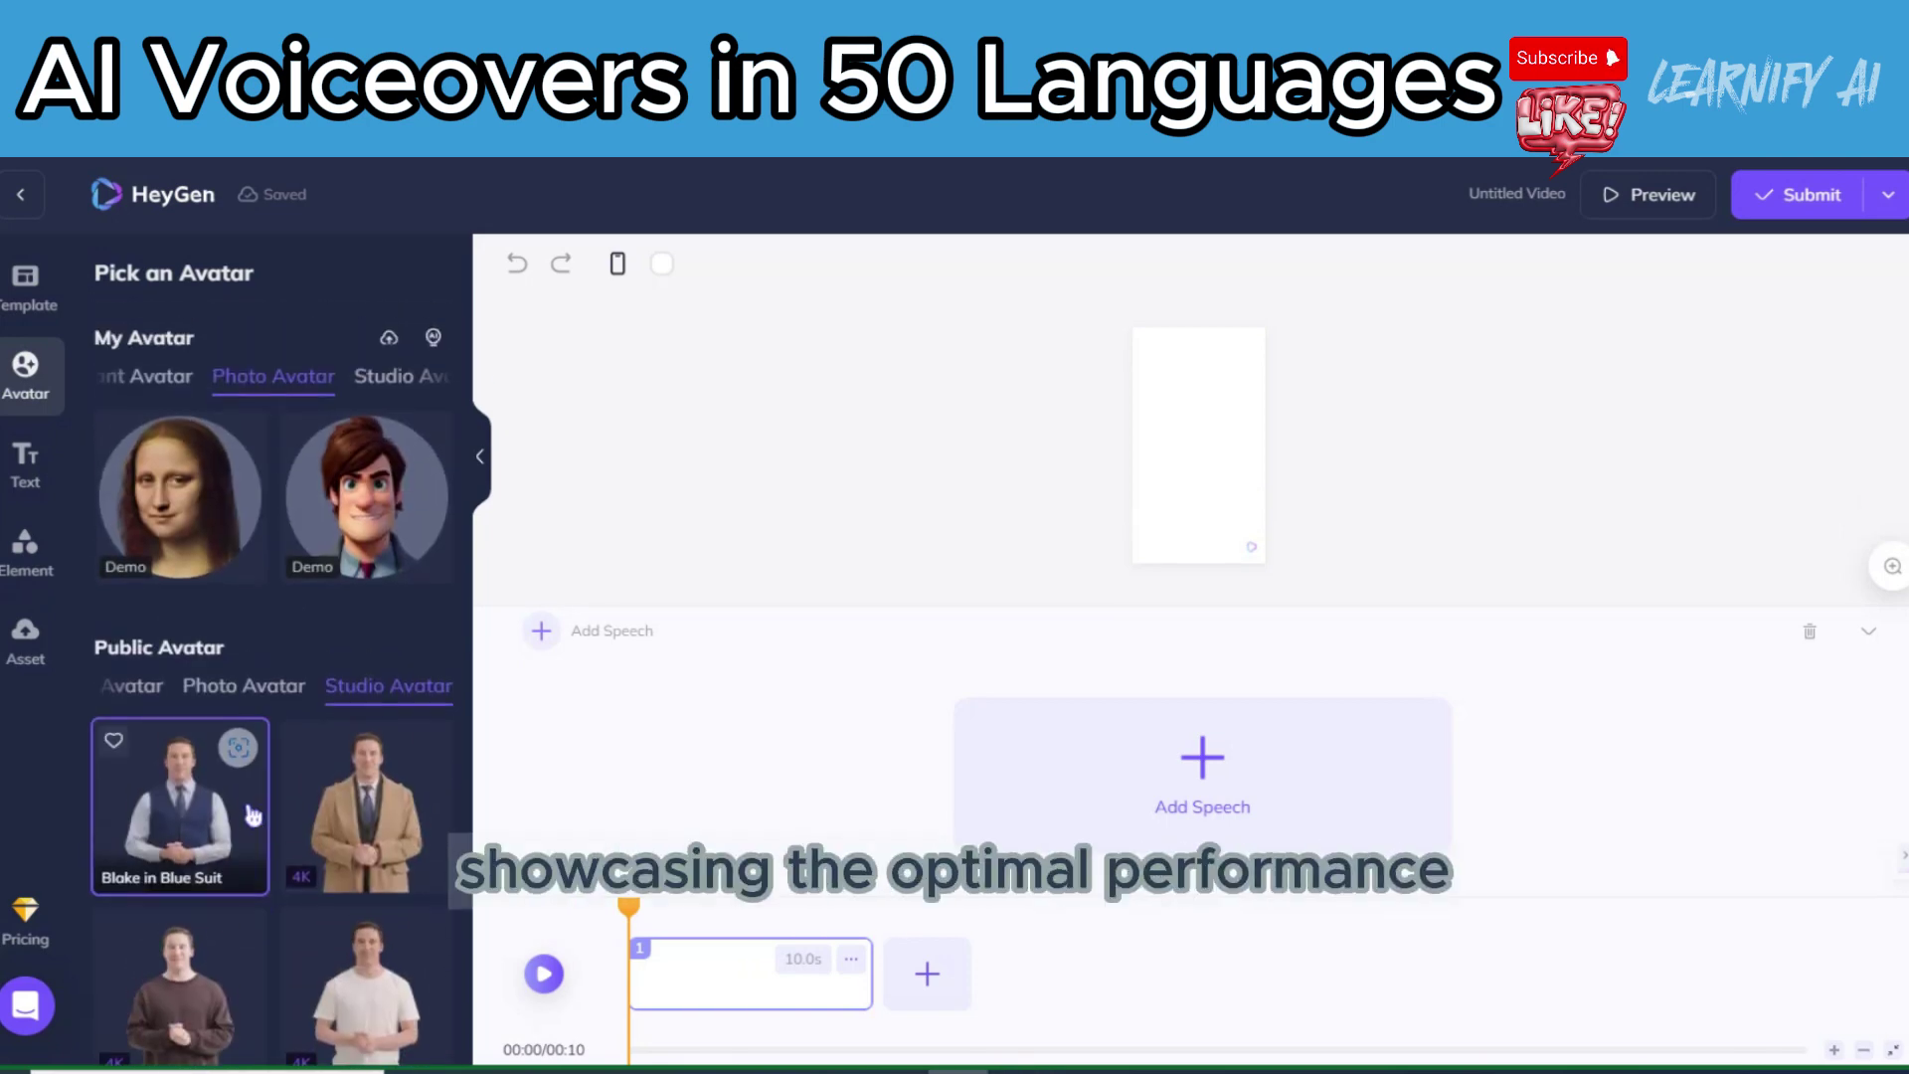
left_click(391, 381)
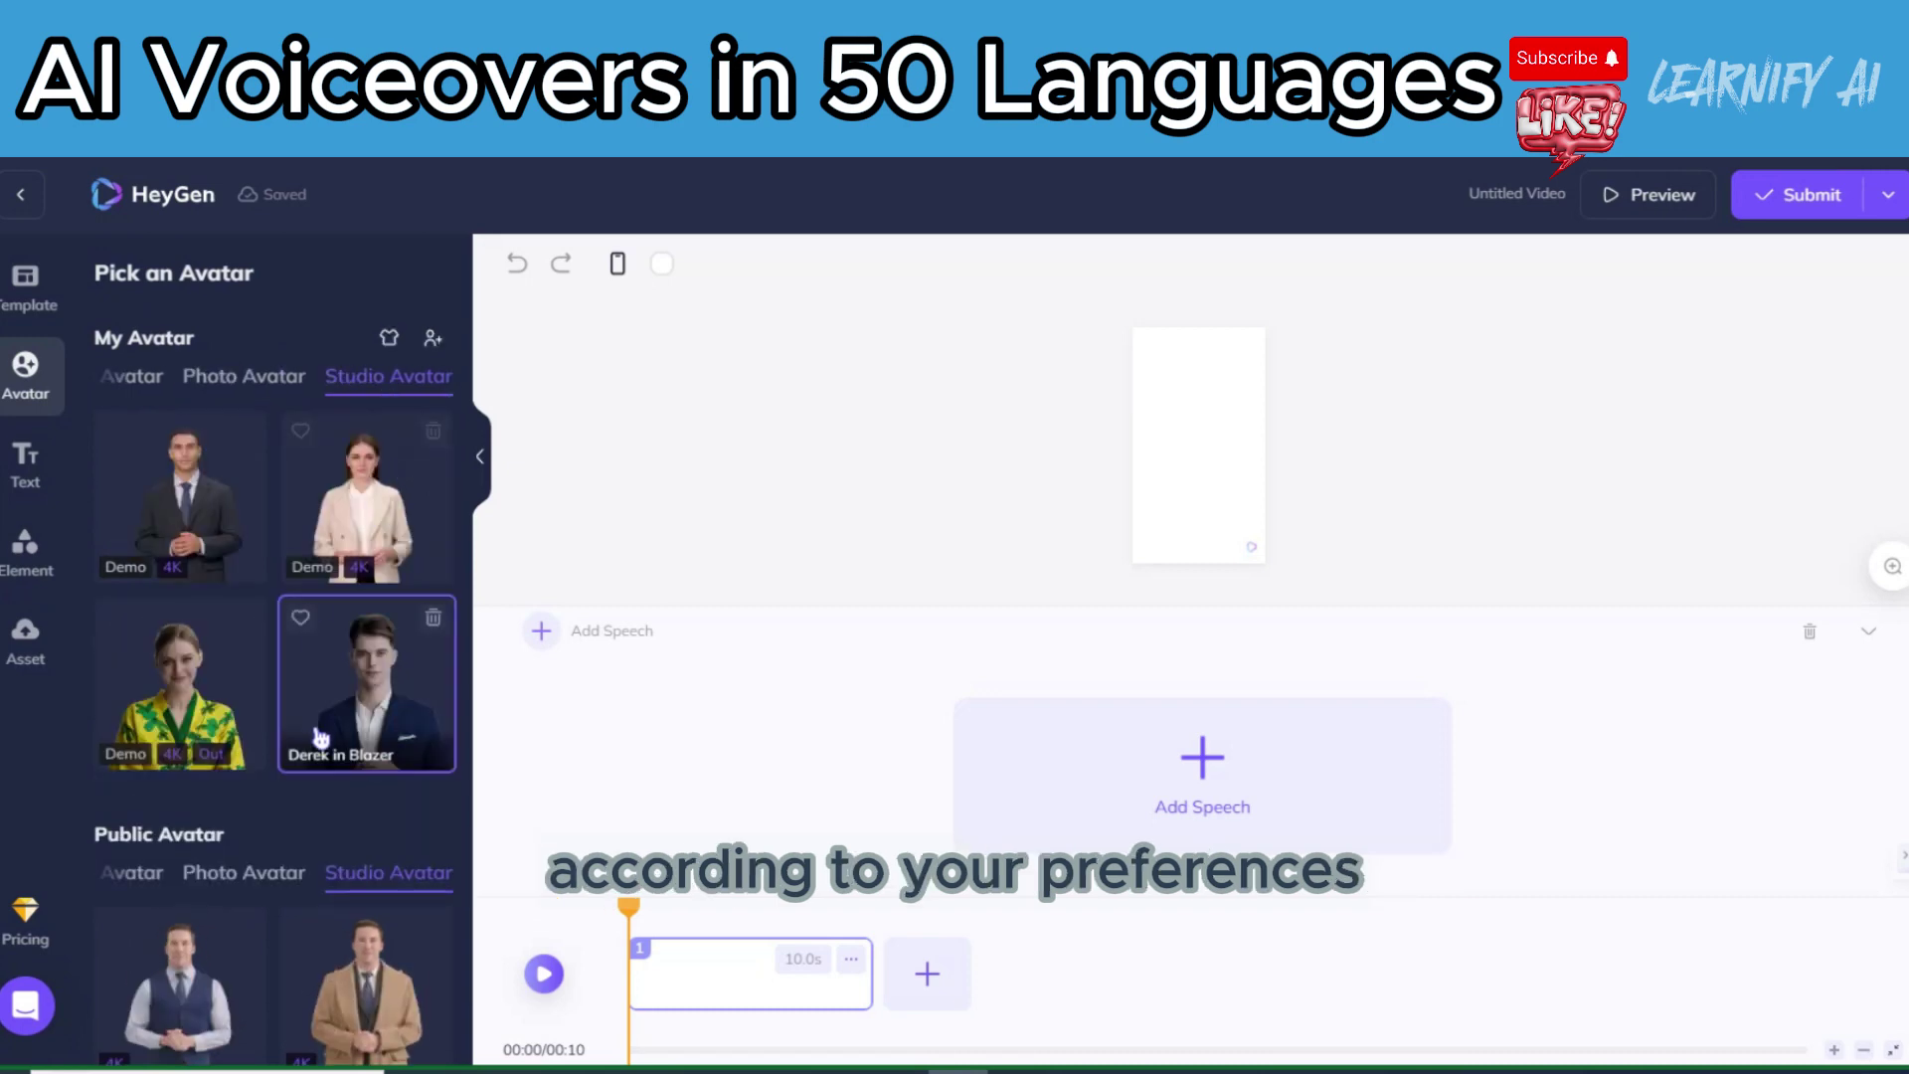
scroll(317, 736, "down", 10)
scroll(319, 736, "up", 10)
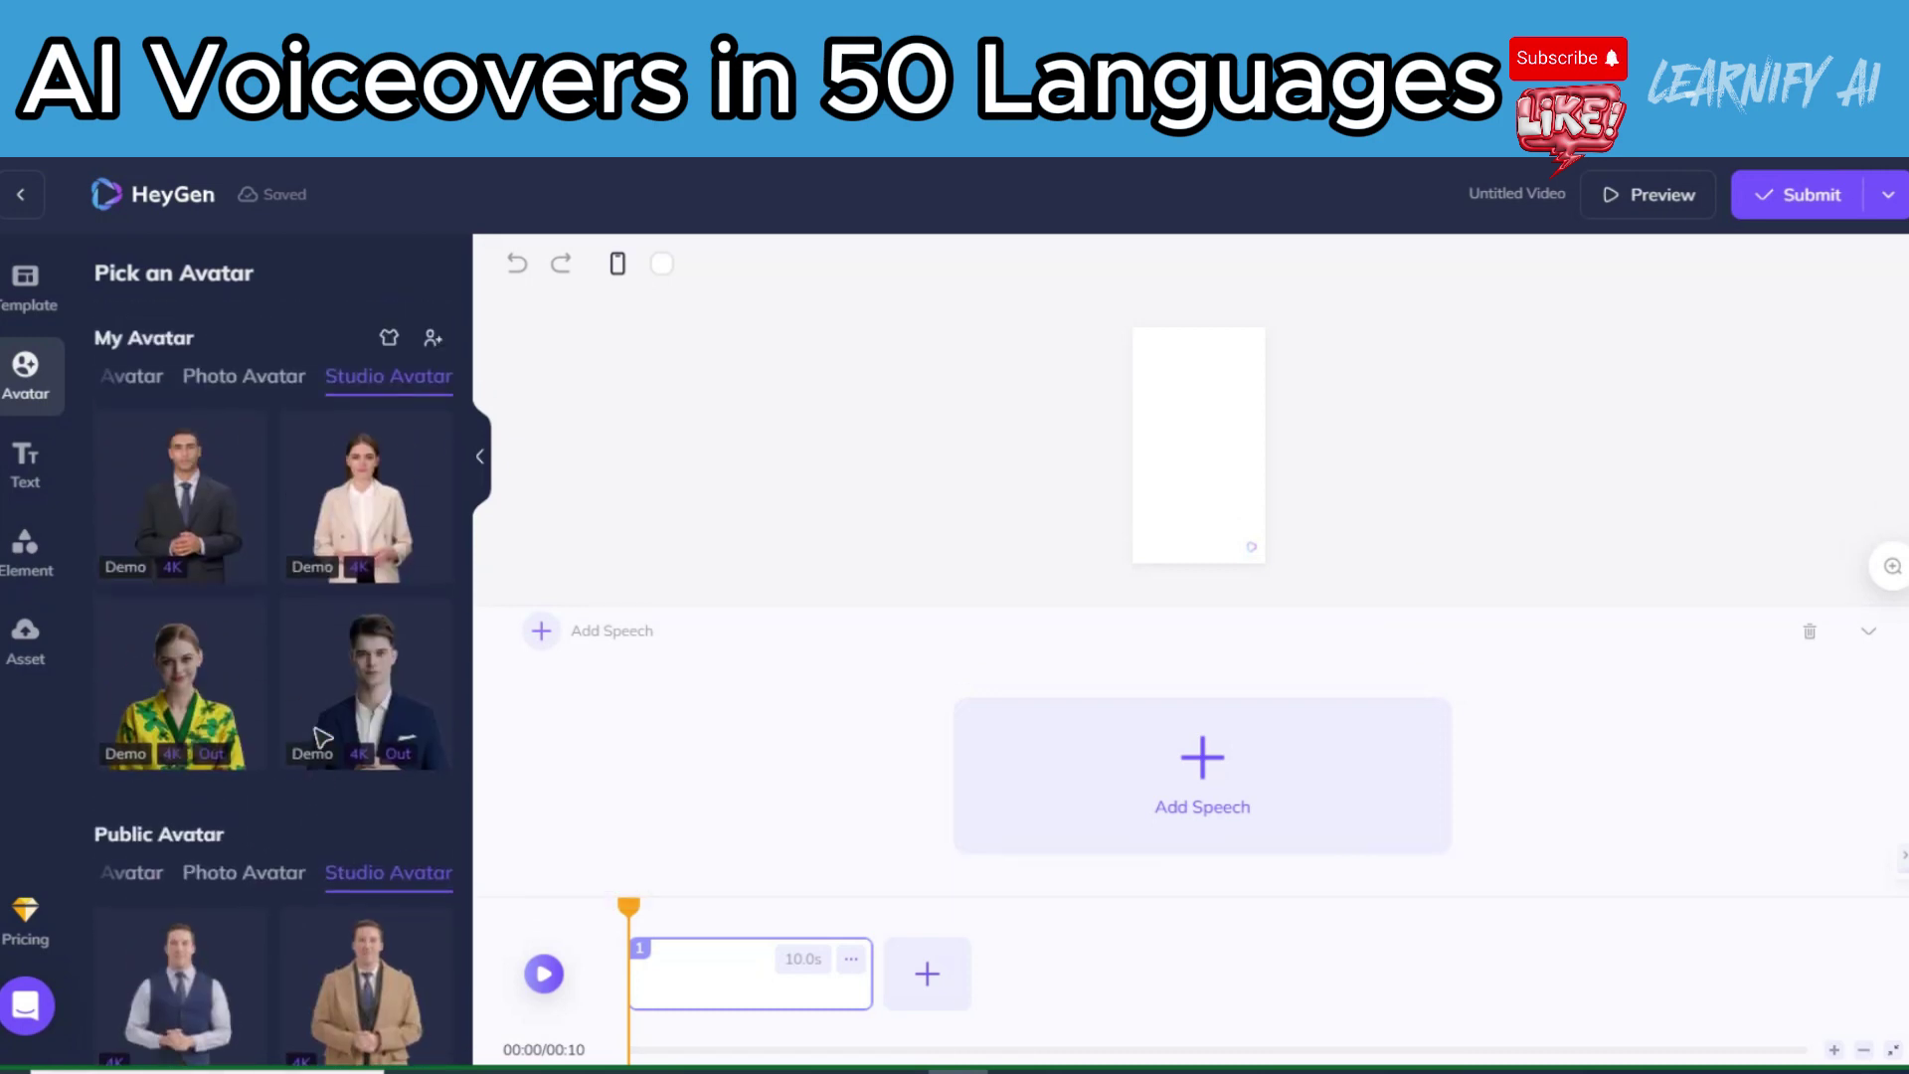
left_click(177, 693)
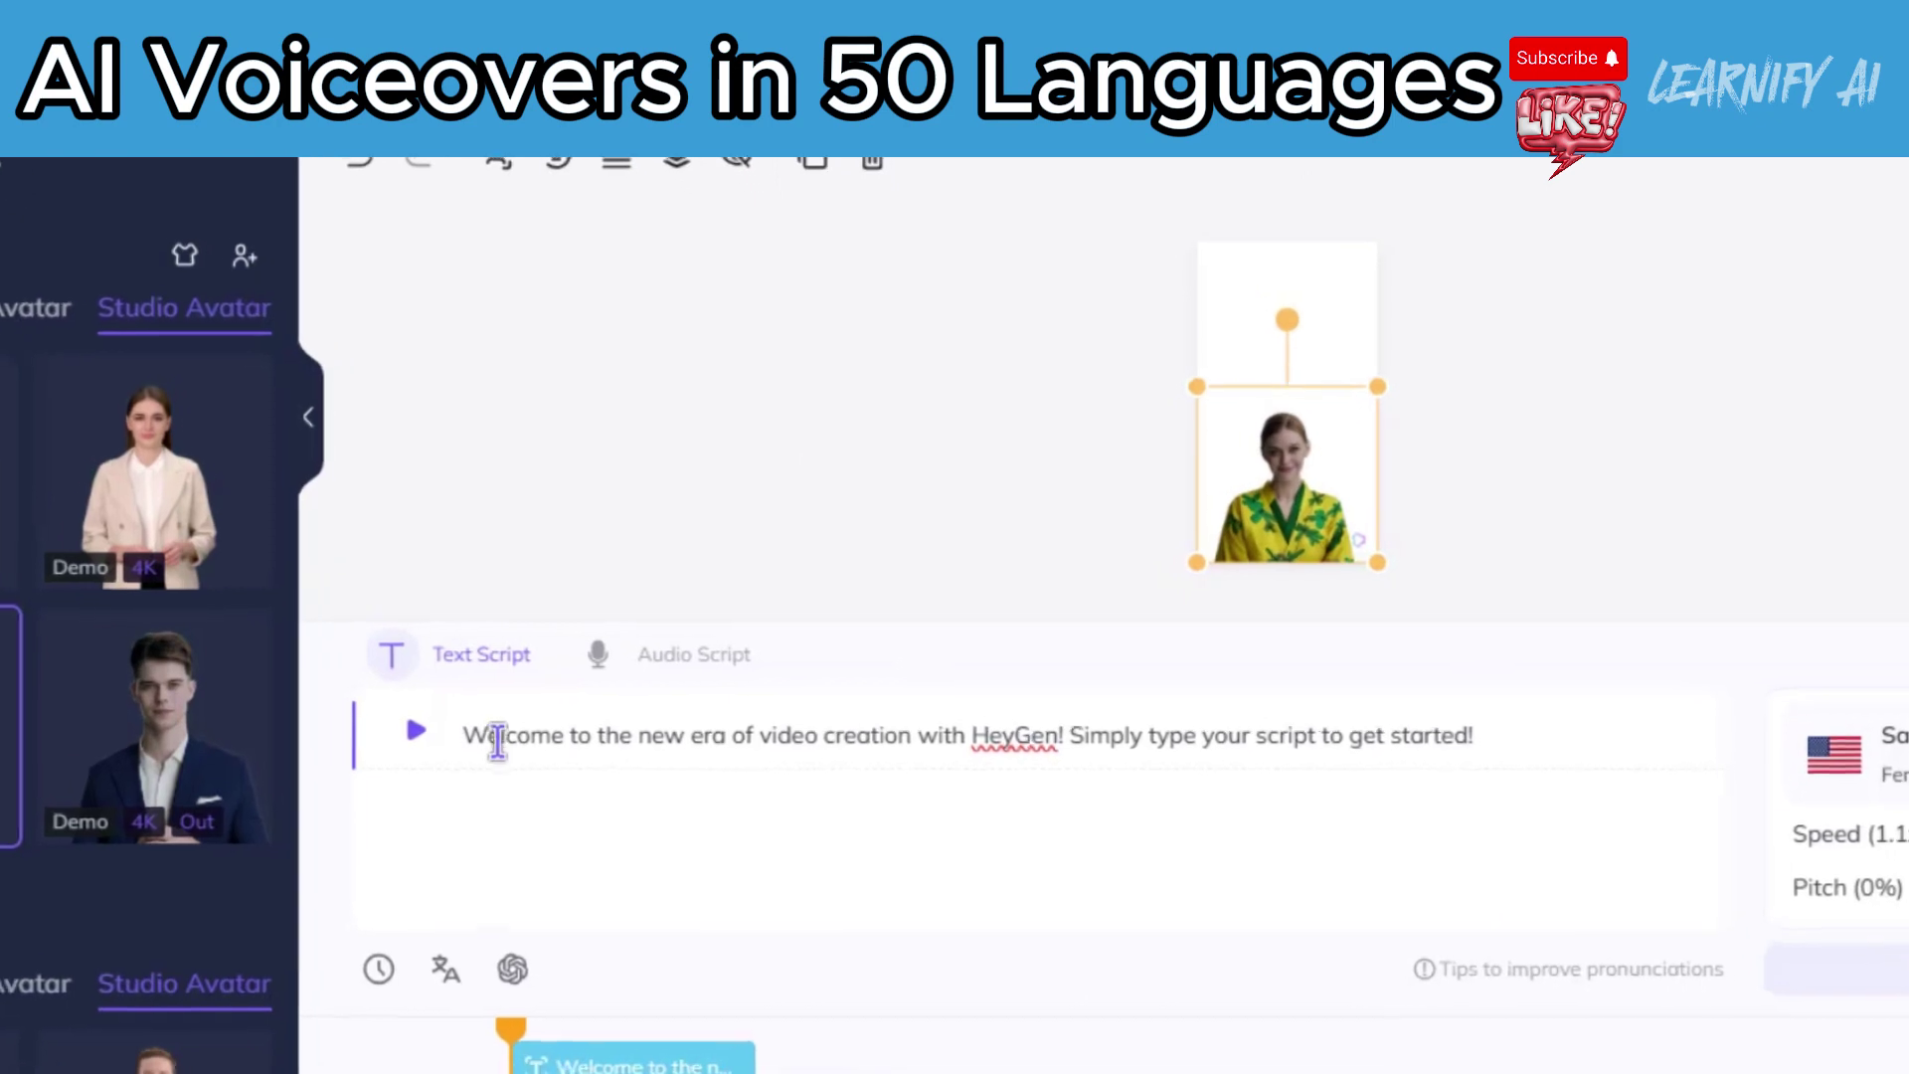
Replace the default welcome script with the technology line copied from Notepad.
left_click_drag(384, 767, 1641, 764)
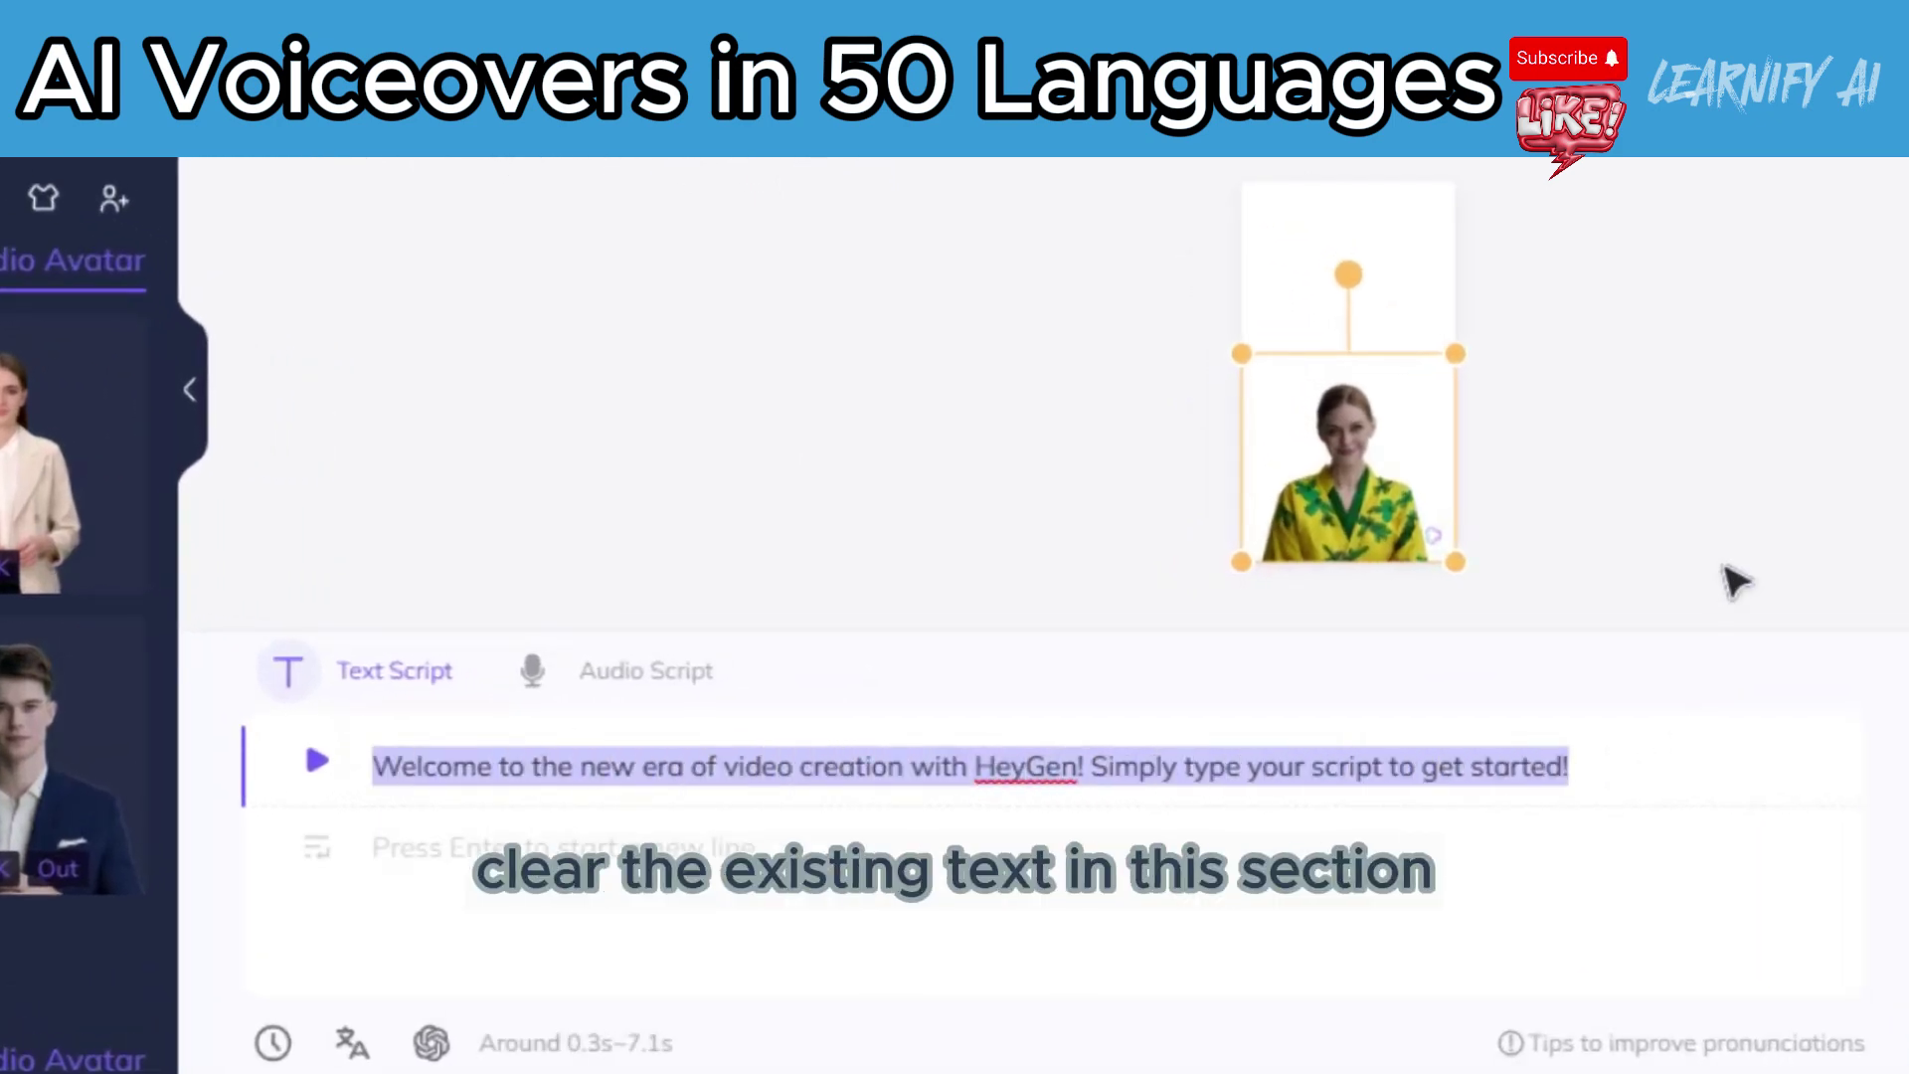
key("BackSpace")
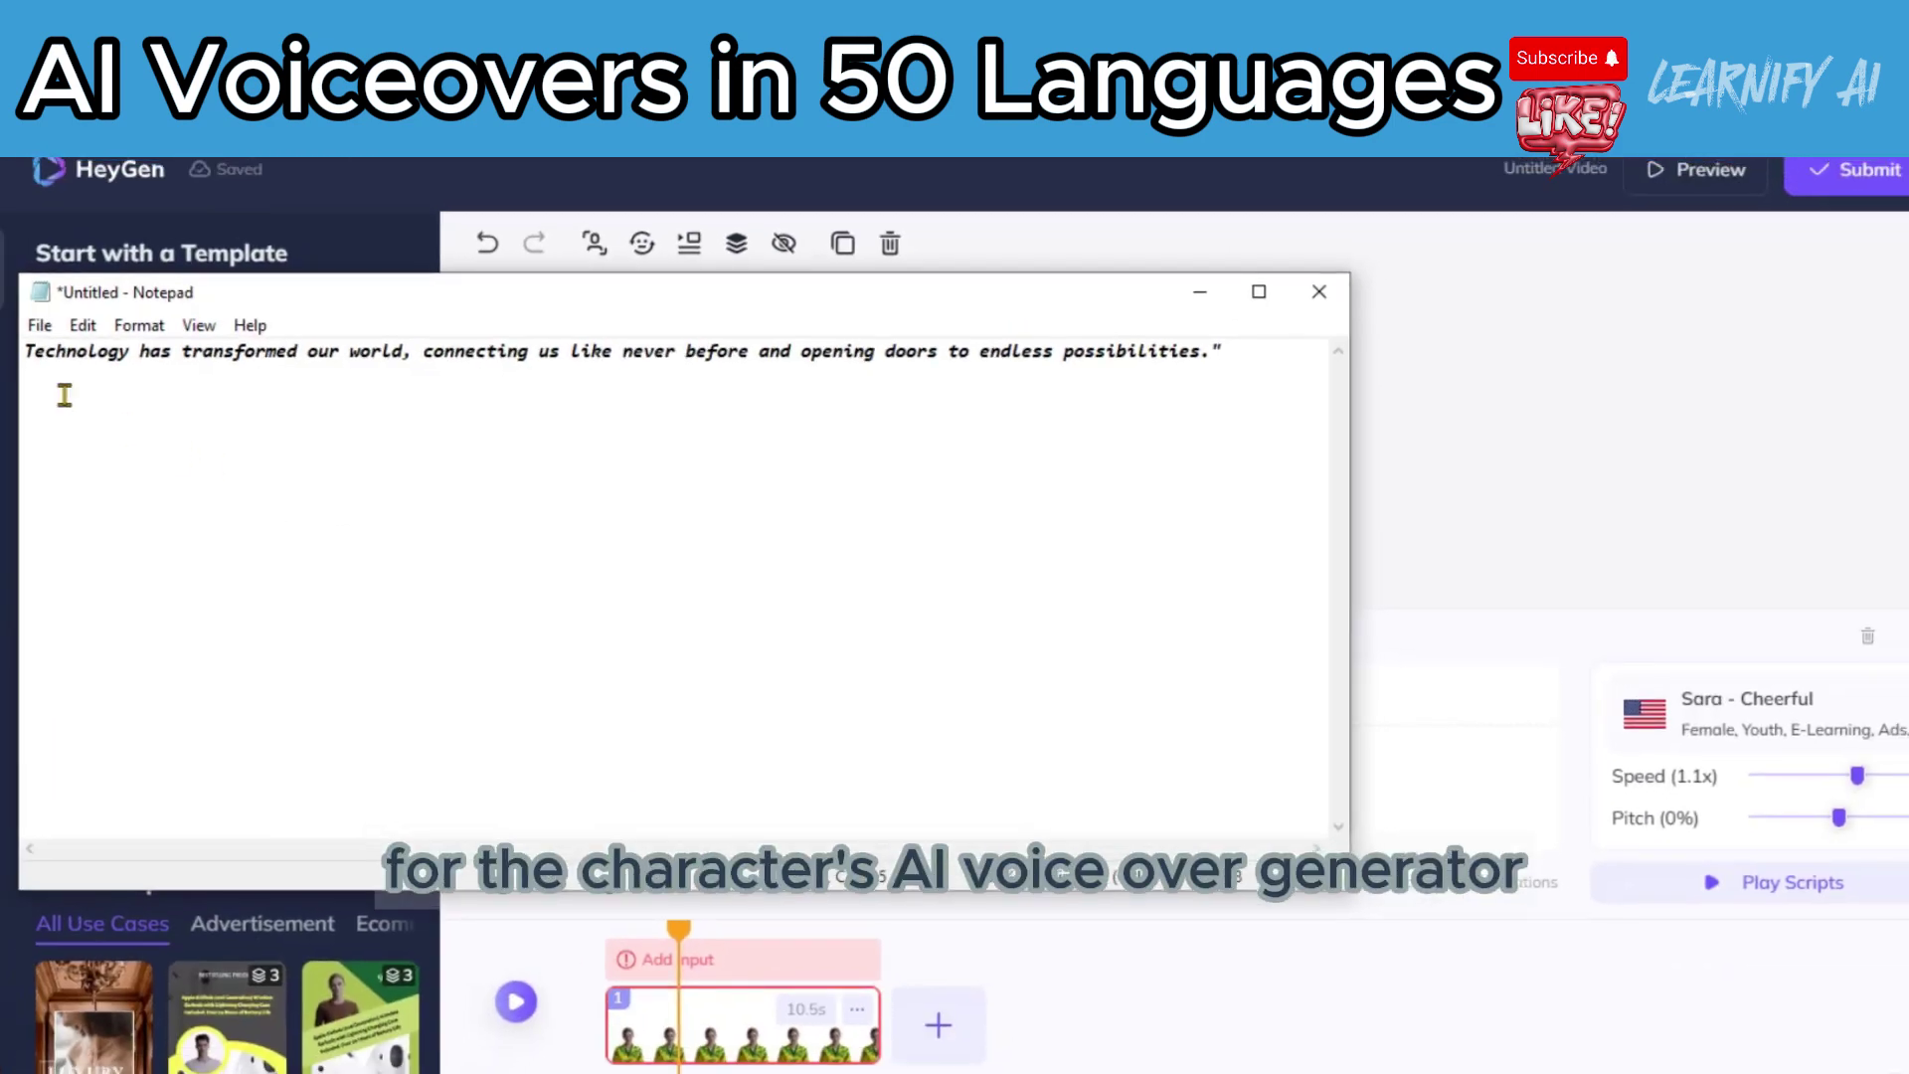
left_click_drag(92, 350, 1365, 360)
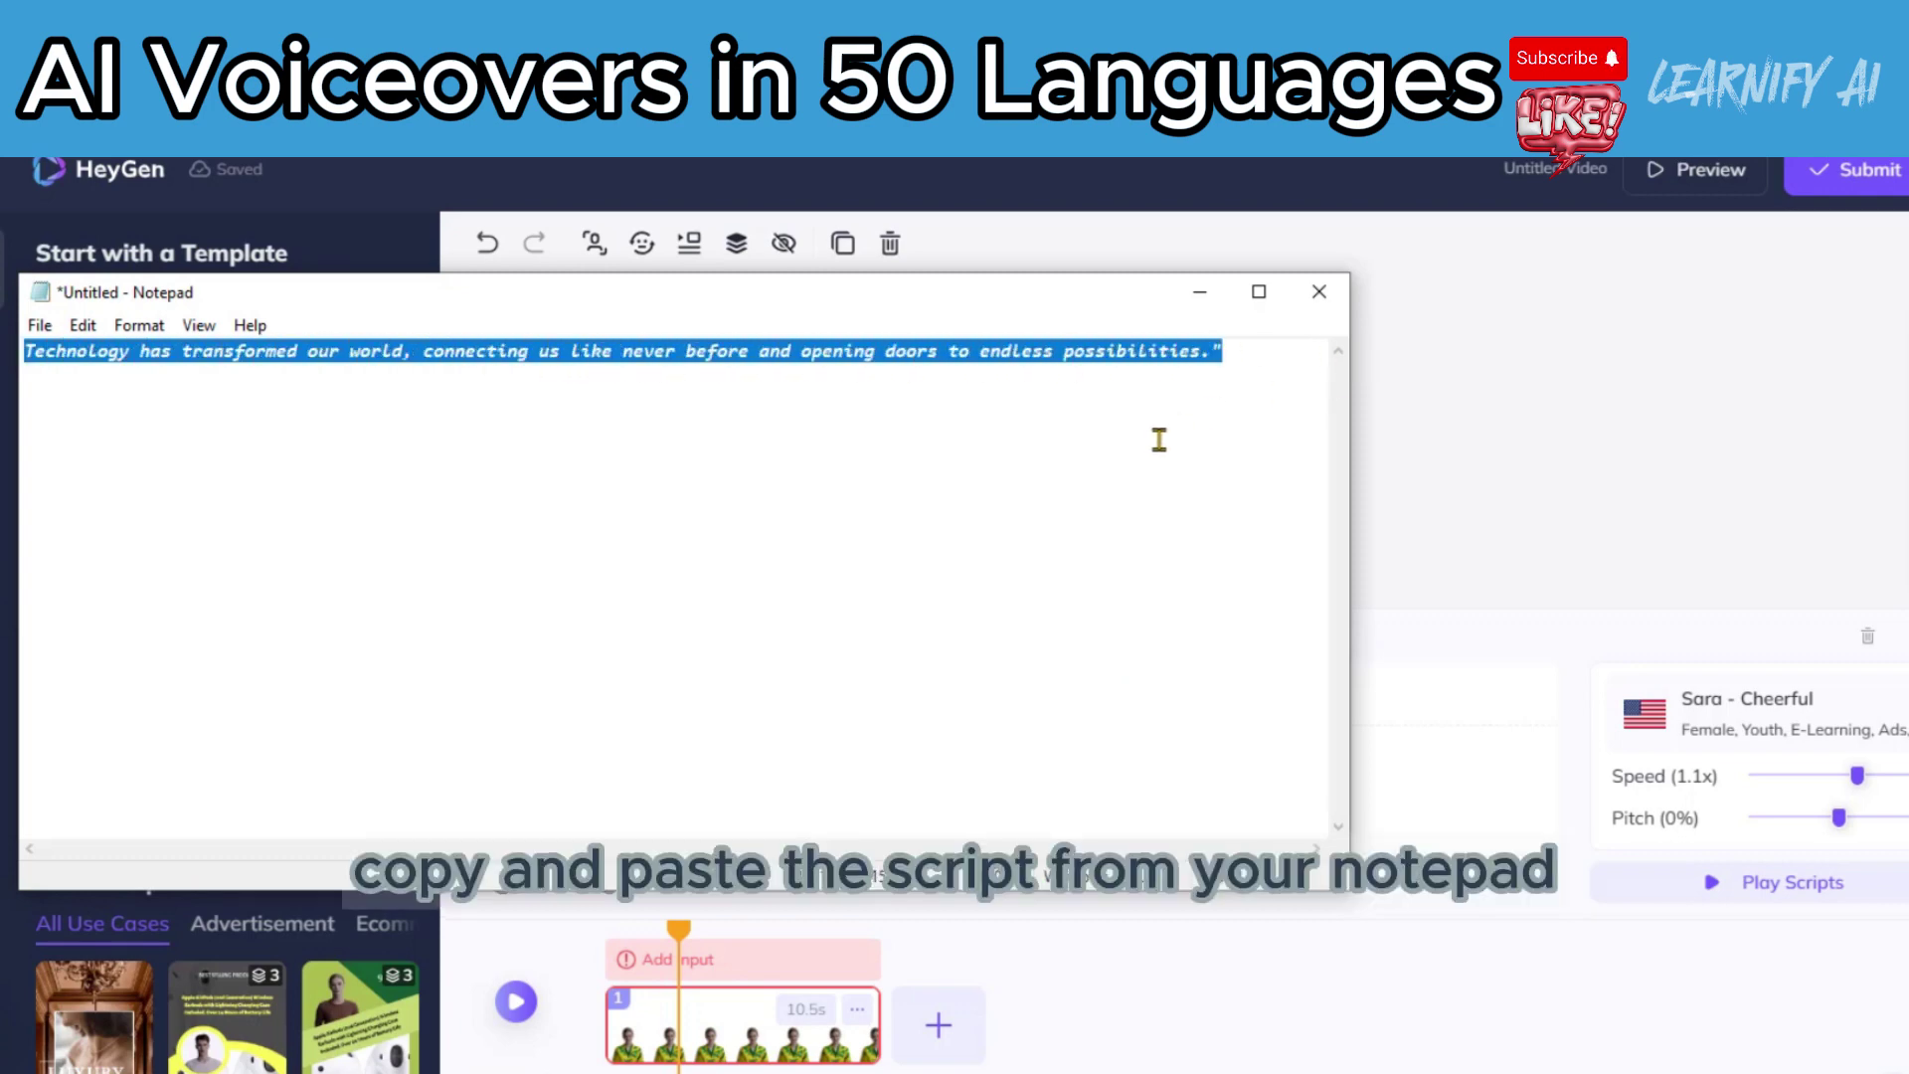
left_click(1501, 468)
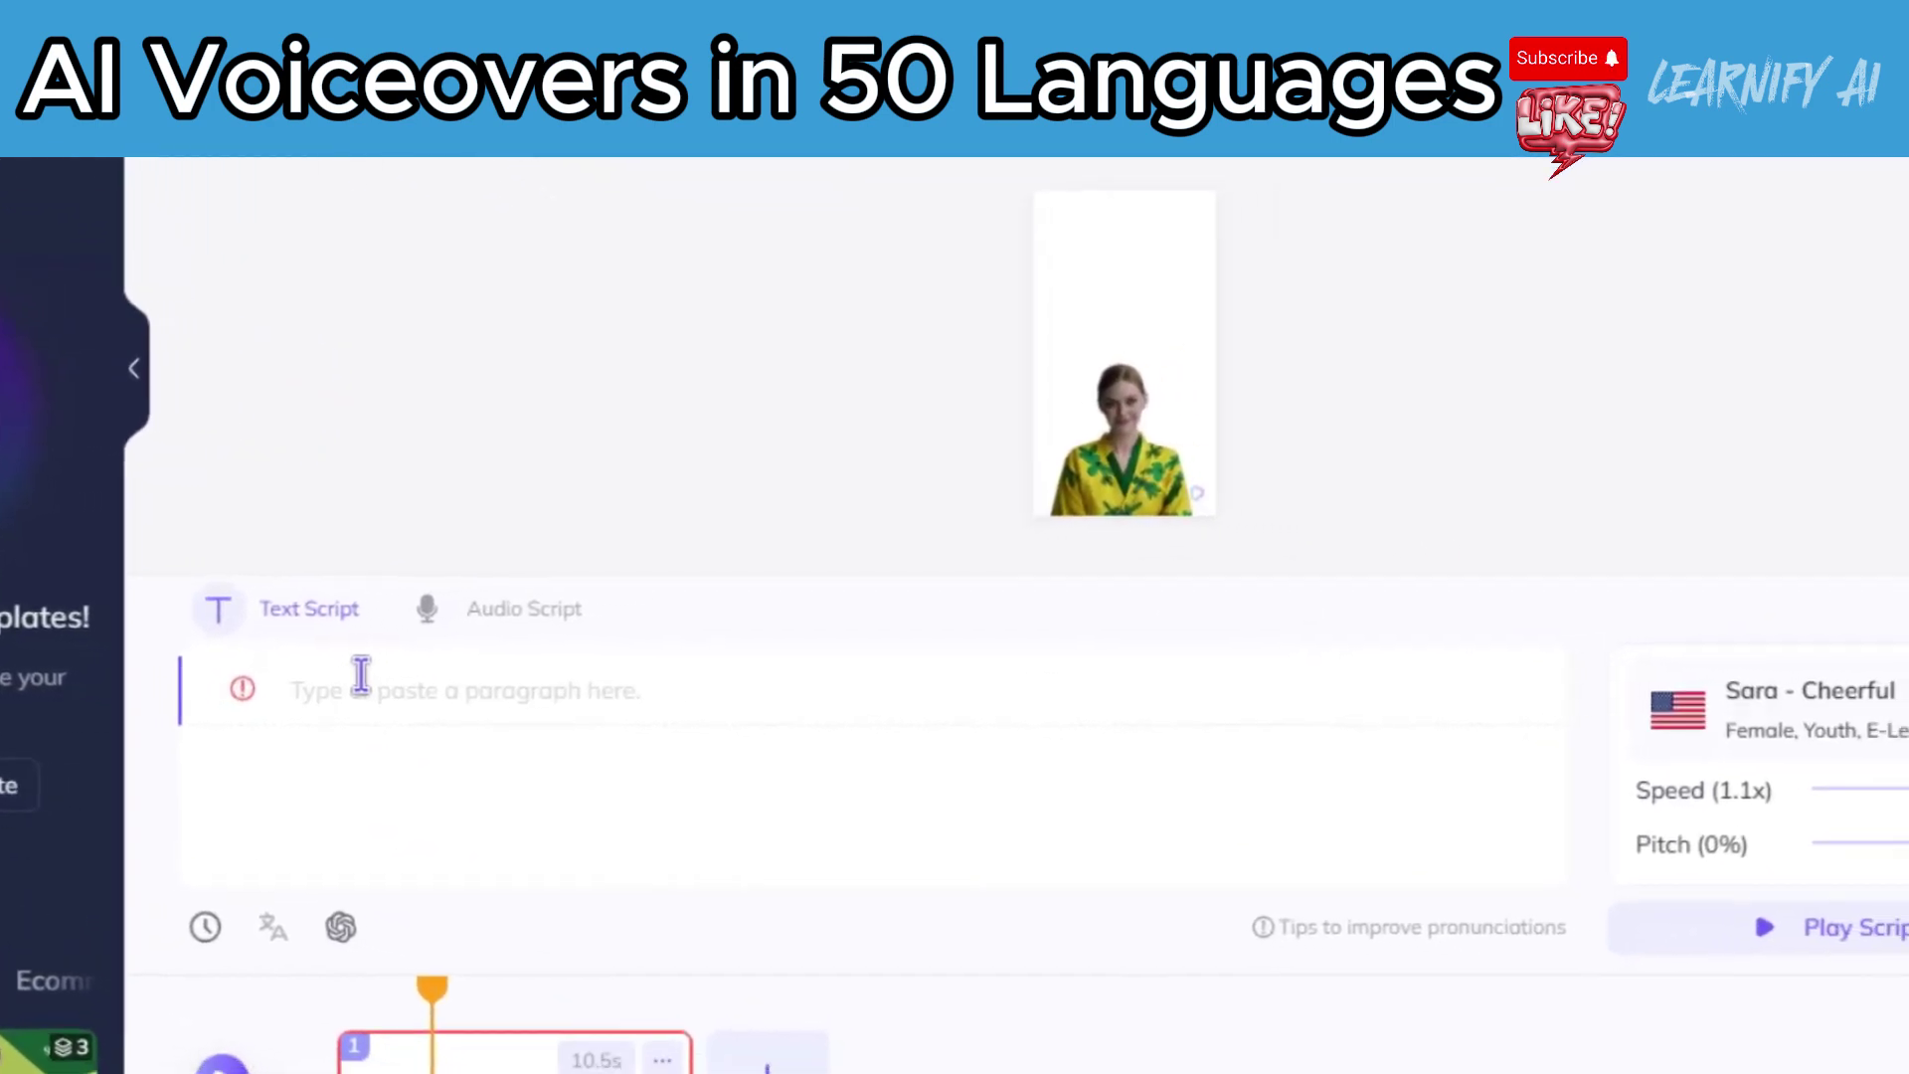
key("ctrl+v")
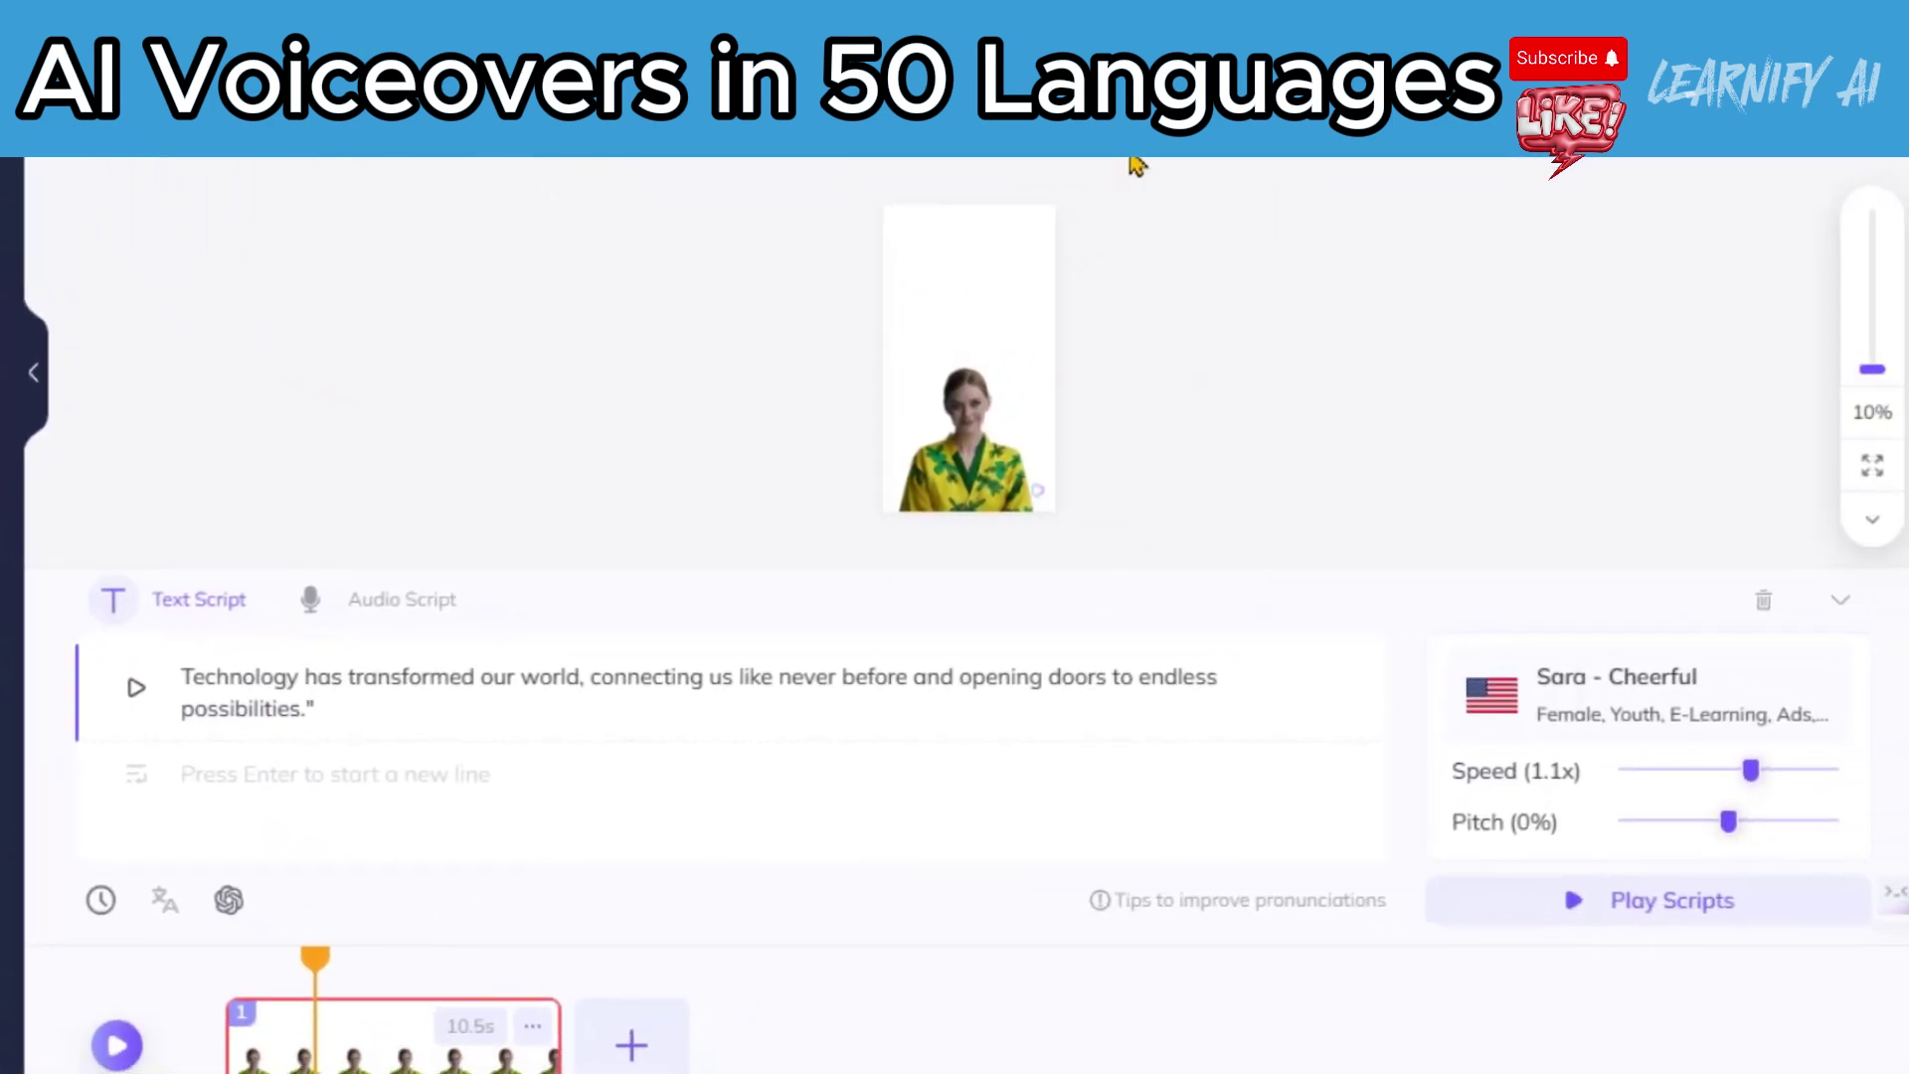
Set the AI Voice library's language filter to English.
left_click(1634, 727)
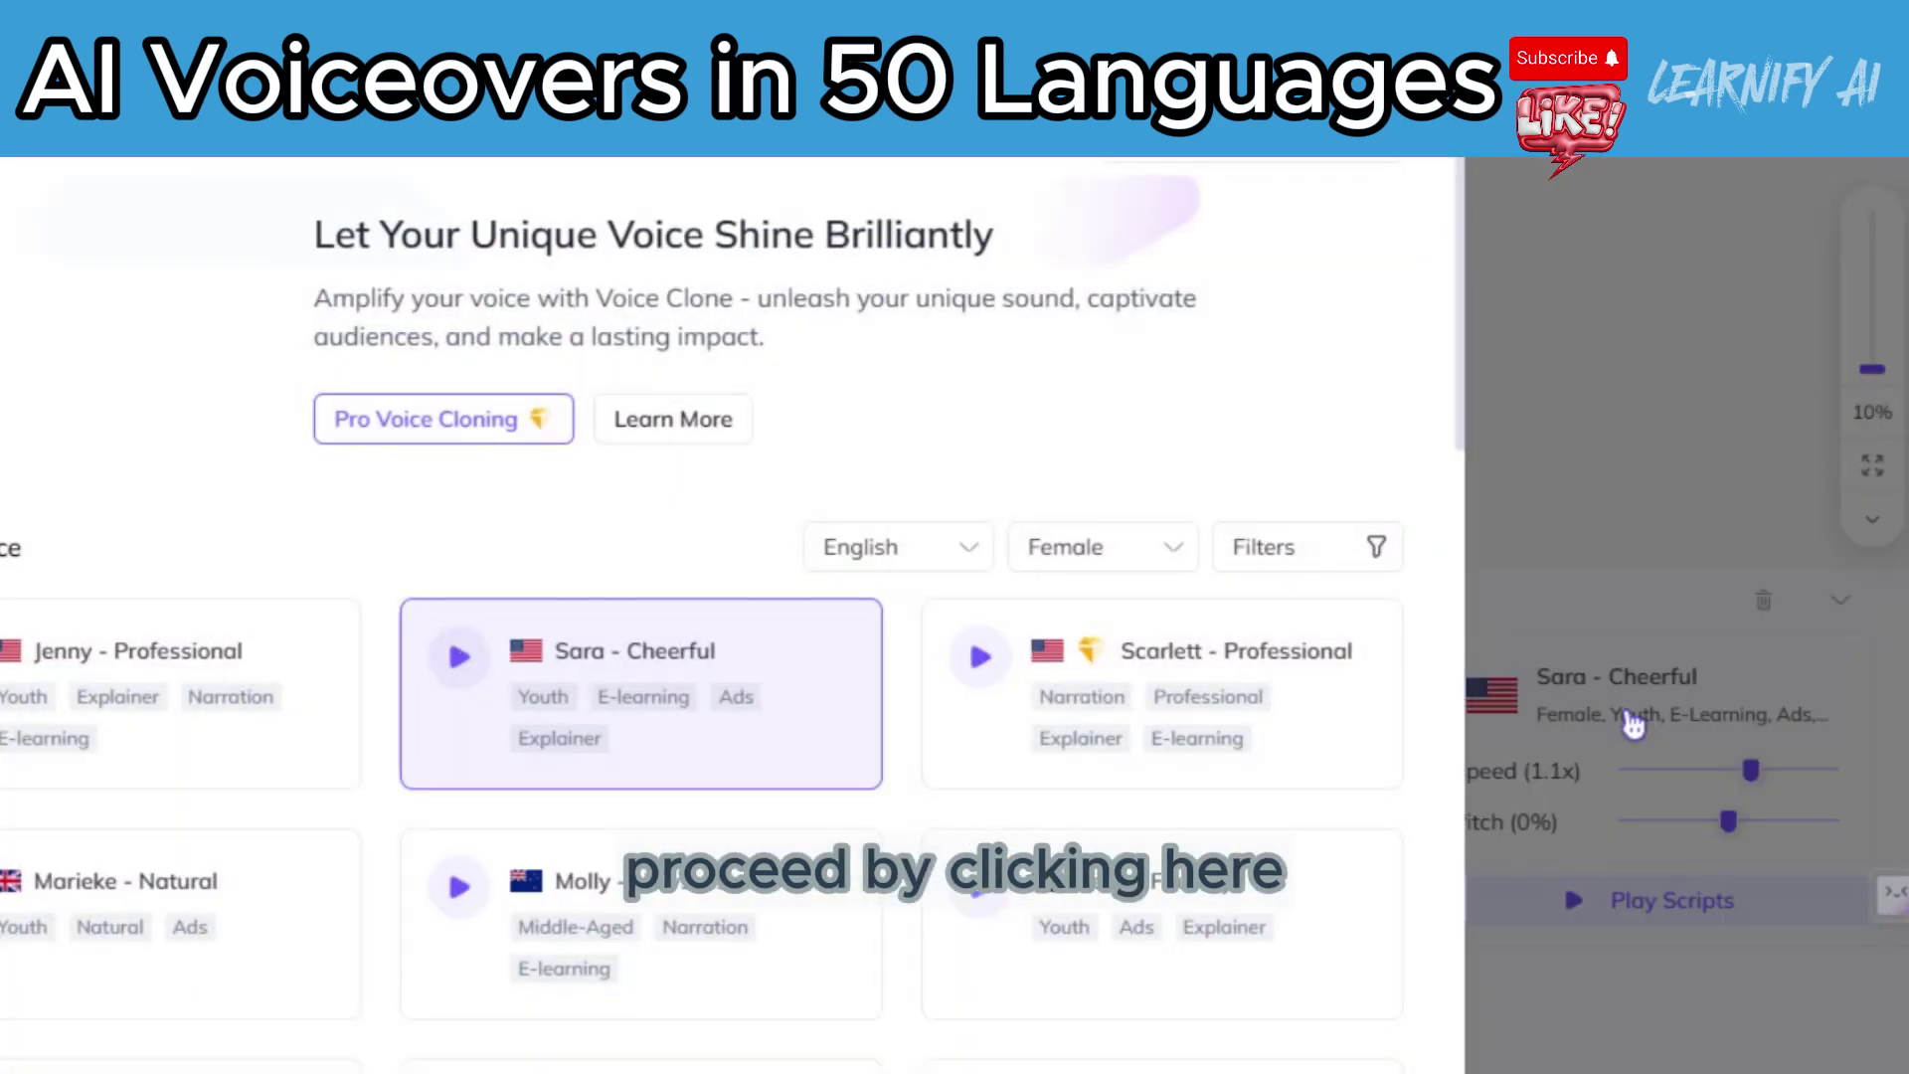
left_click(919, 561)
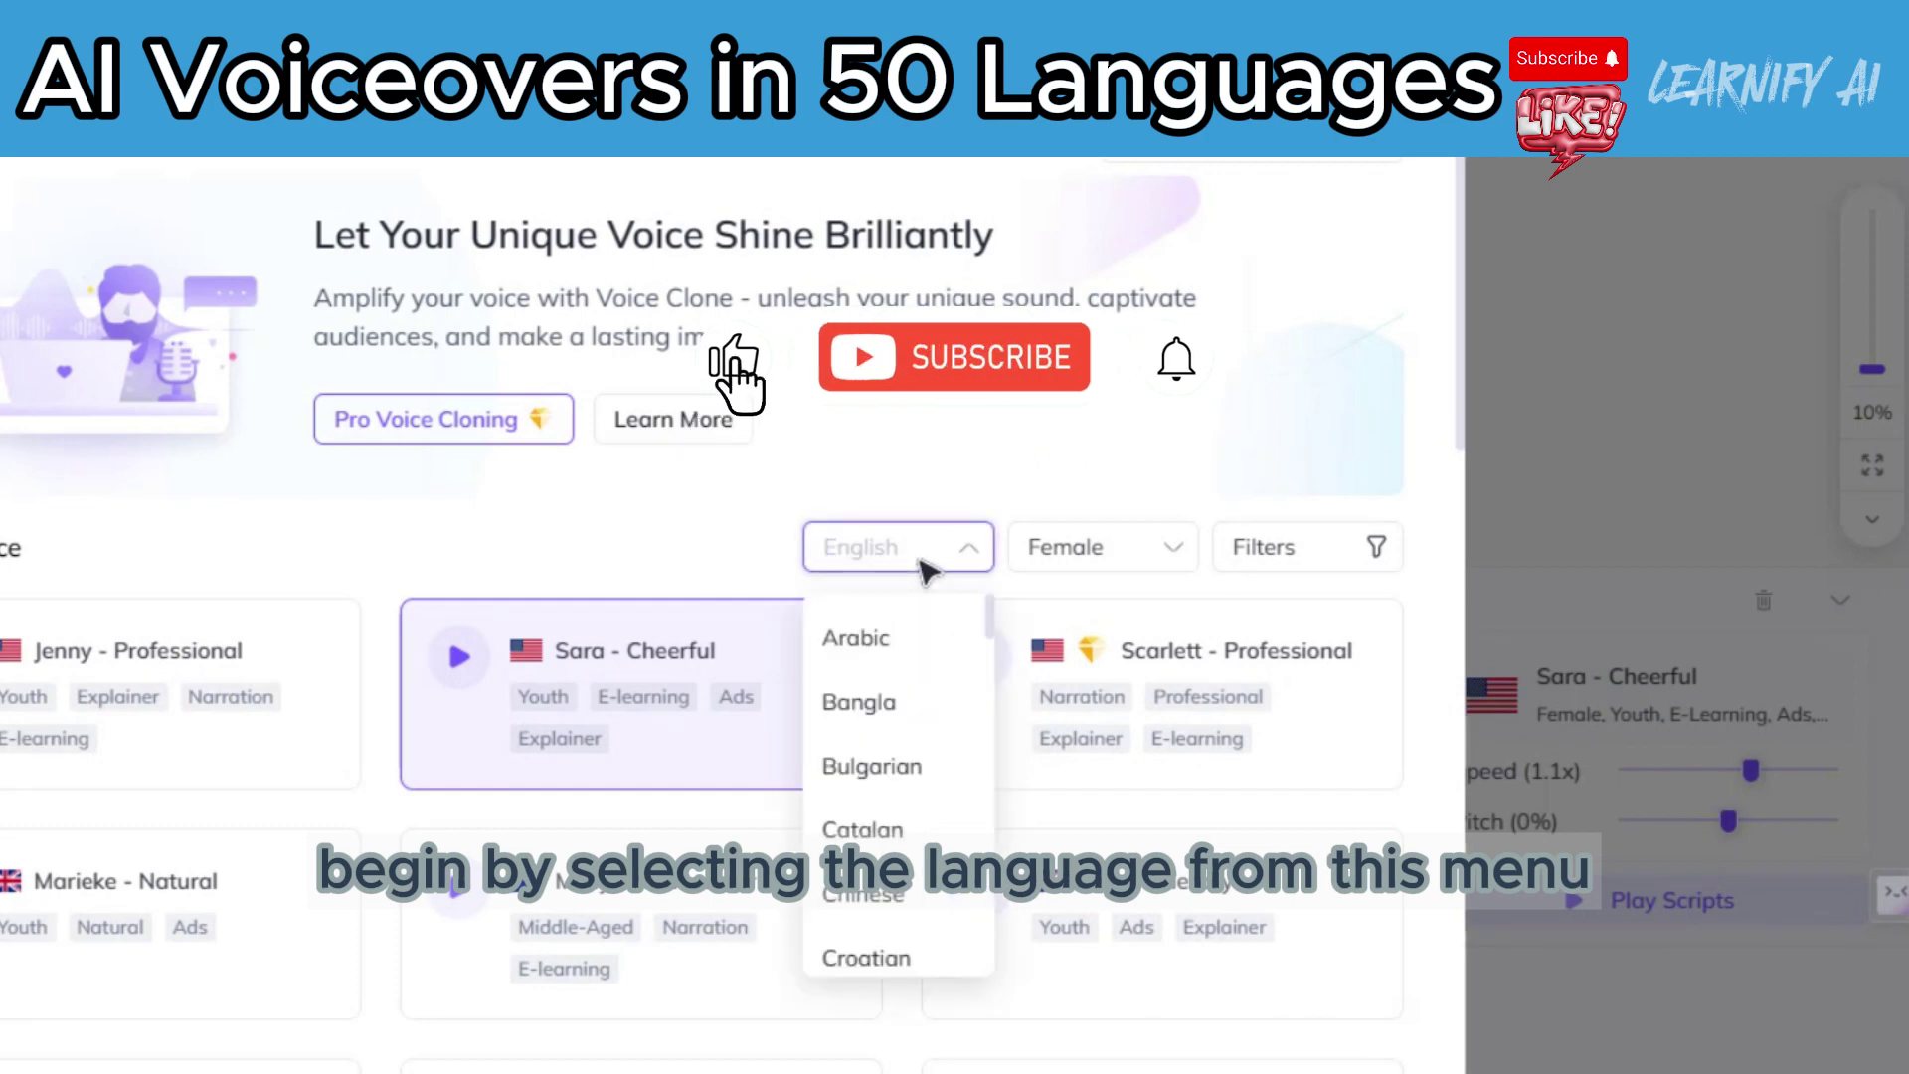
type("enl")
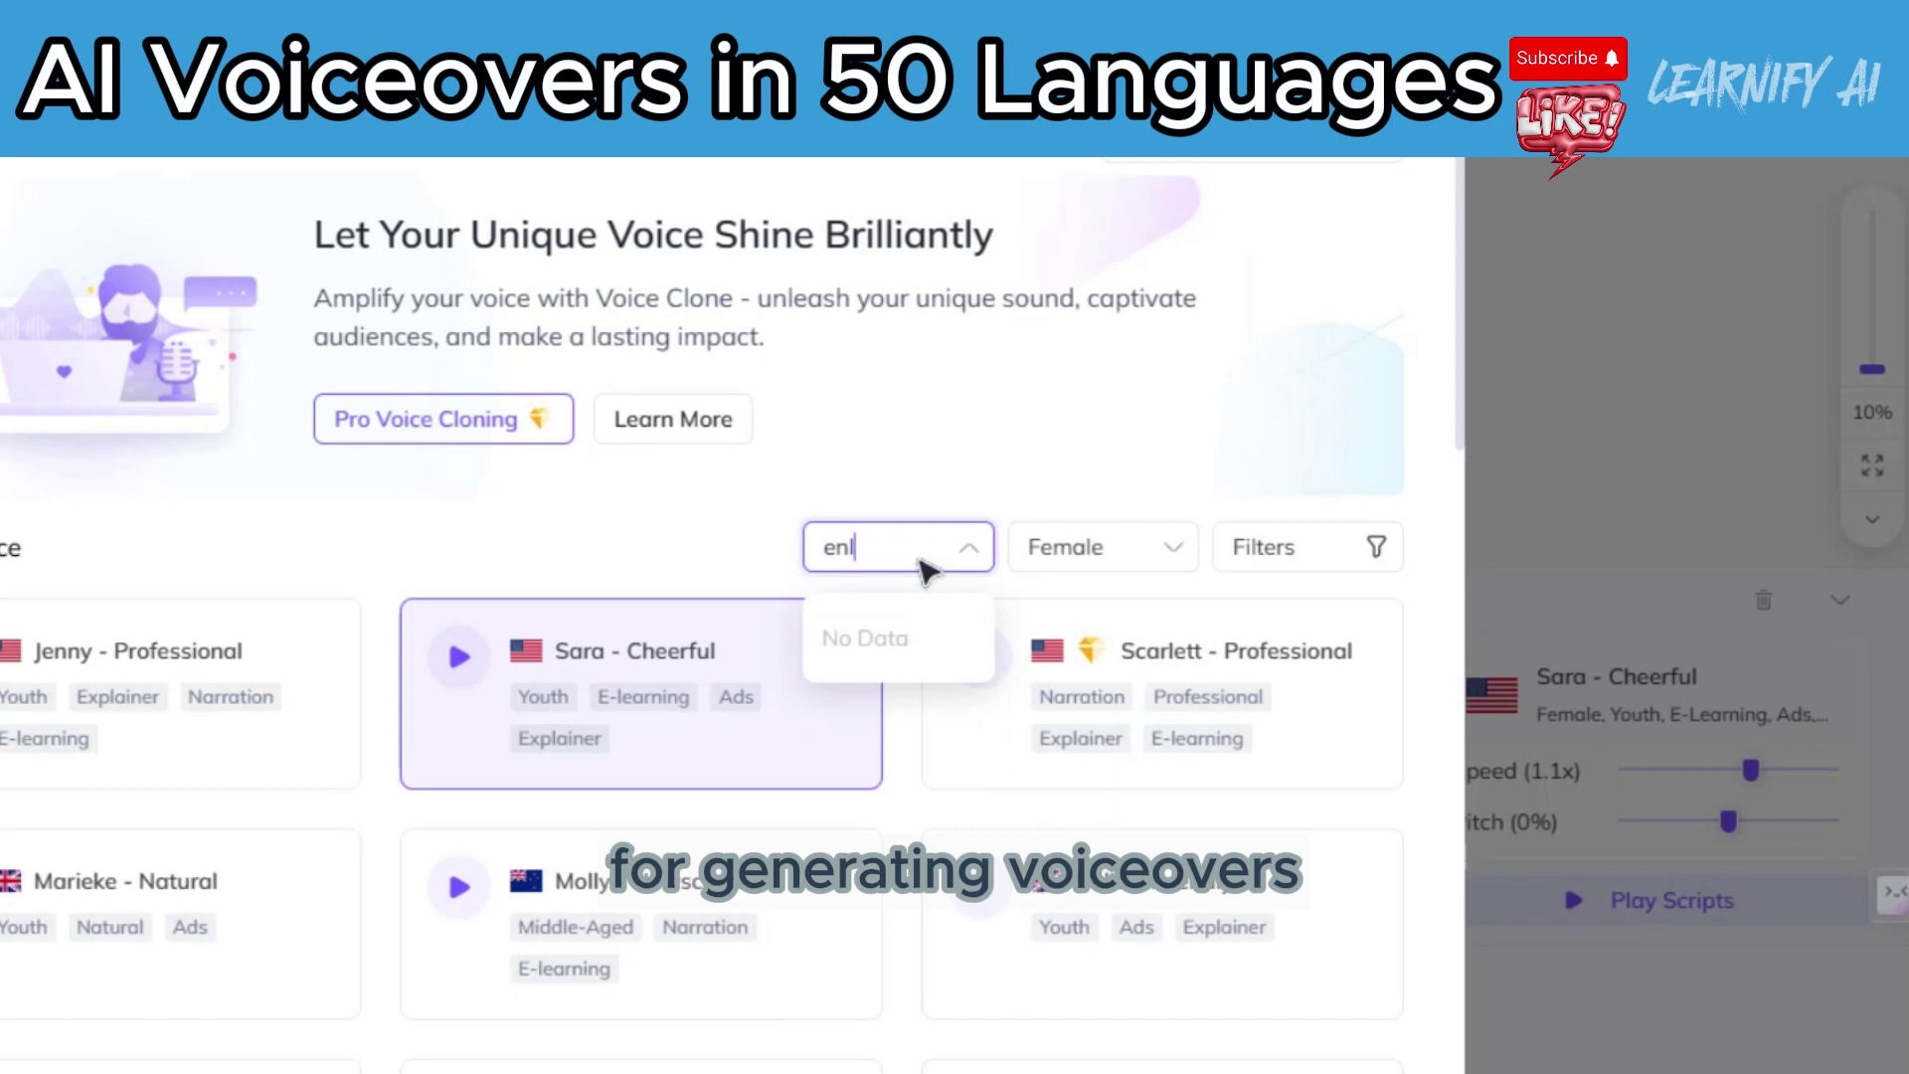
key("BackSpace")
left_click(898, 652)
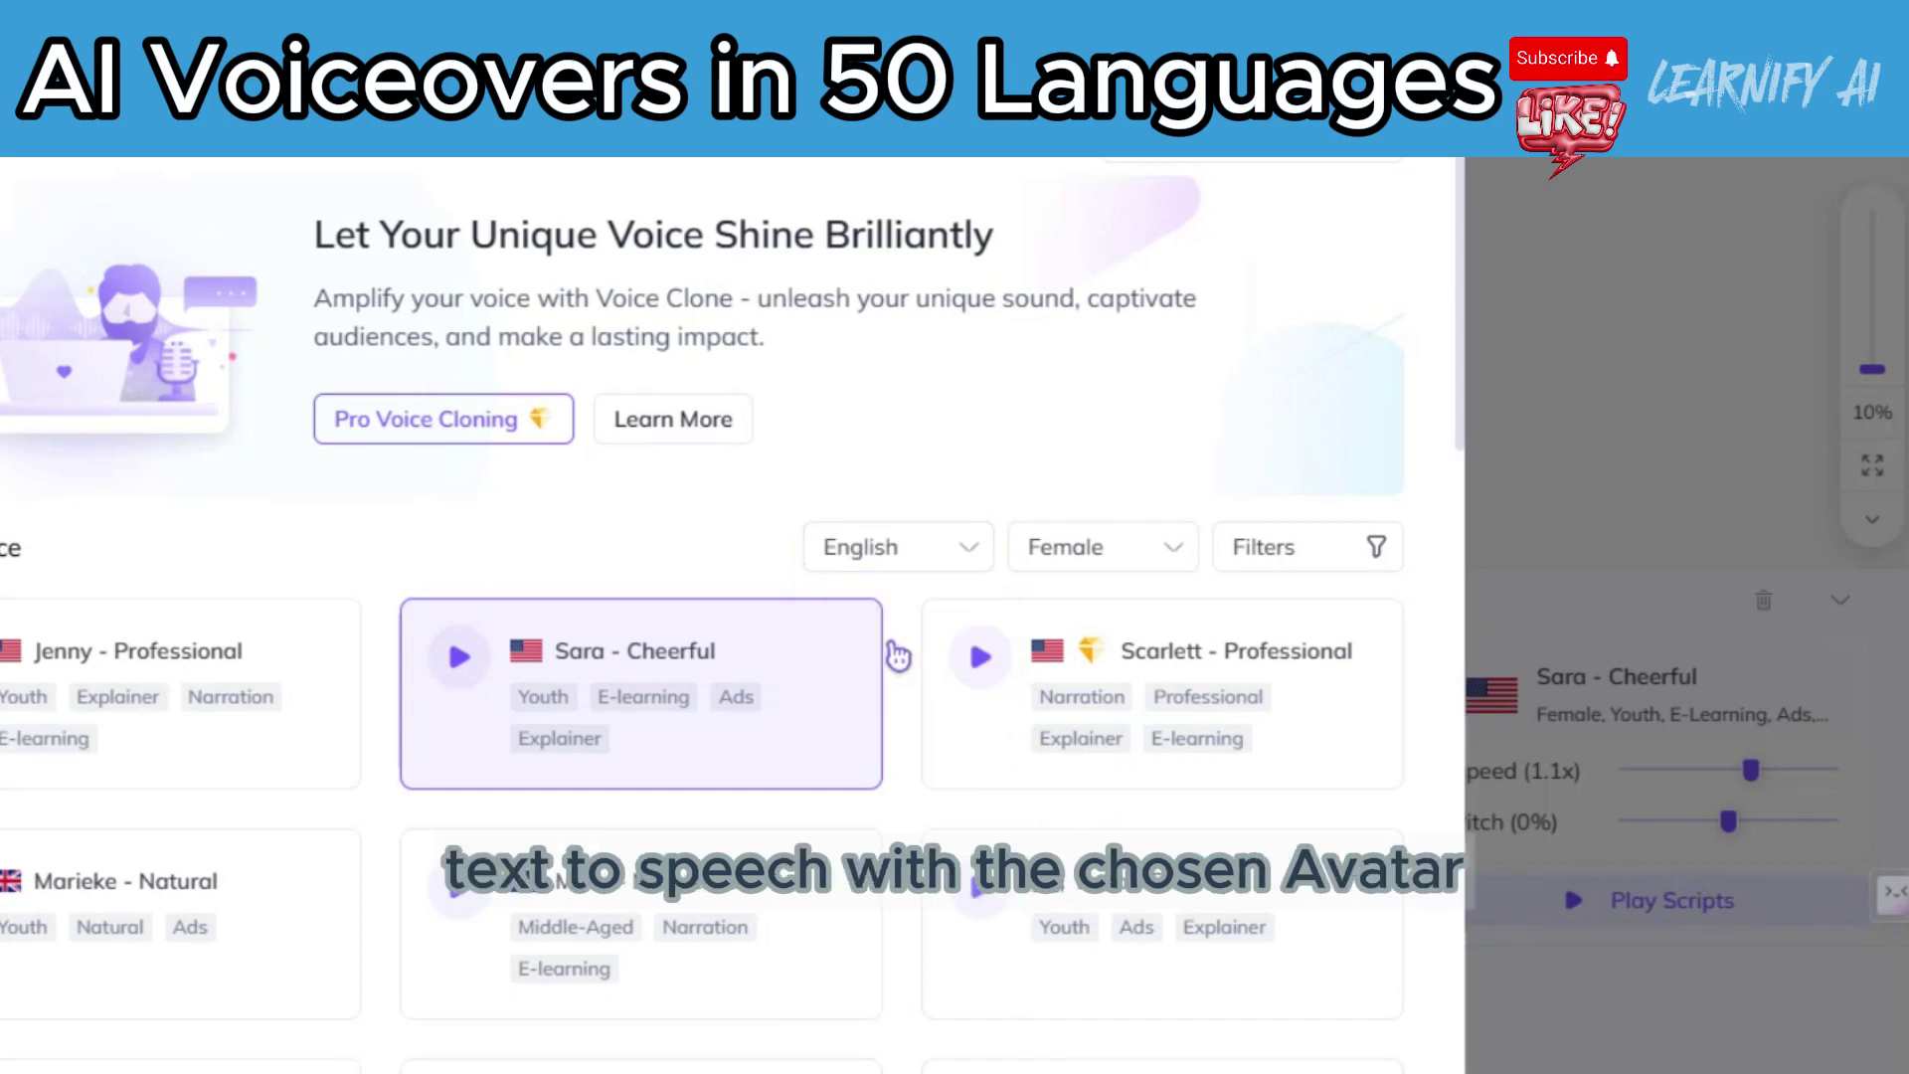
left_click(935, 548)
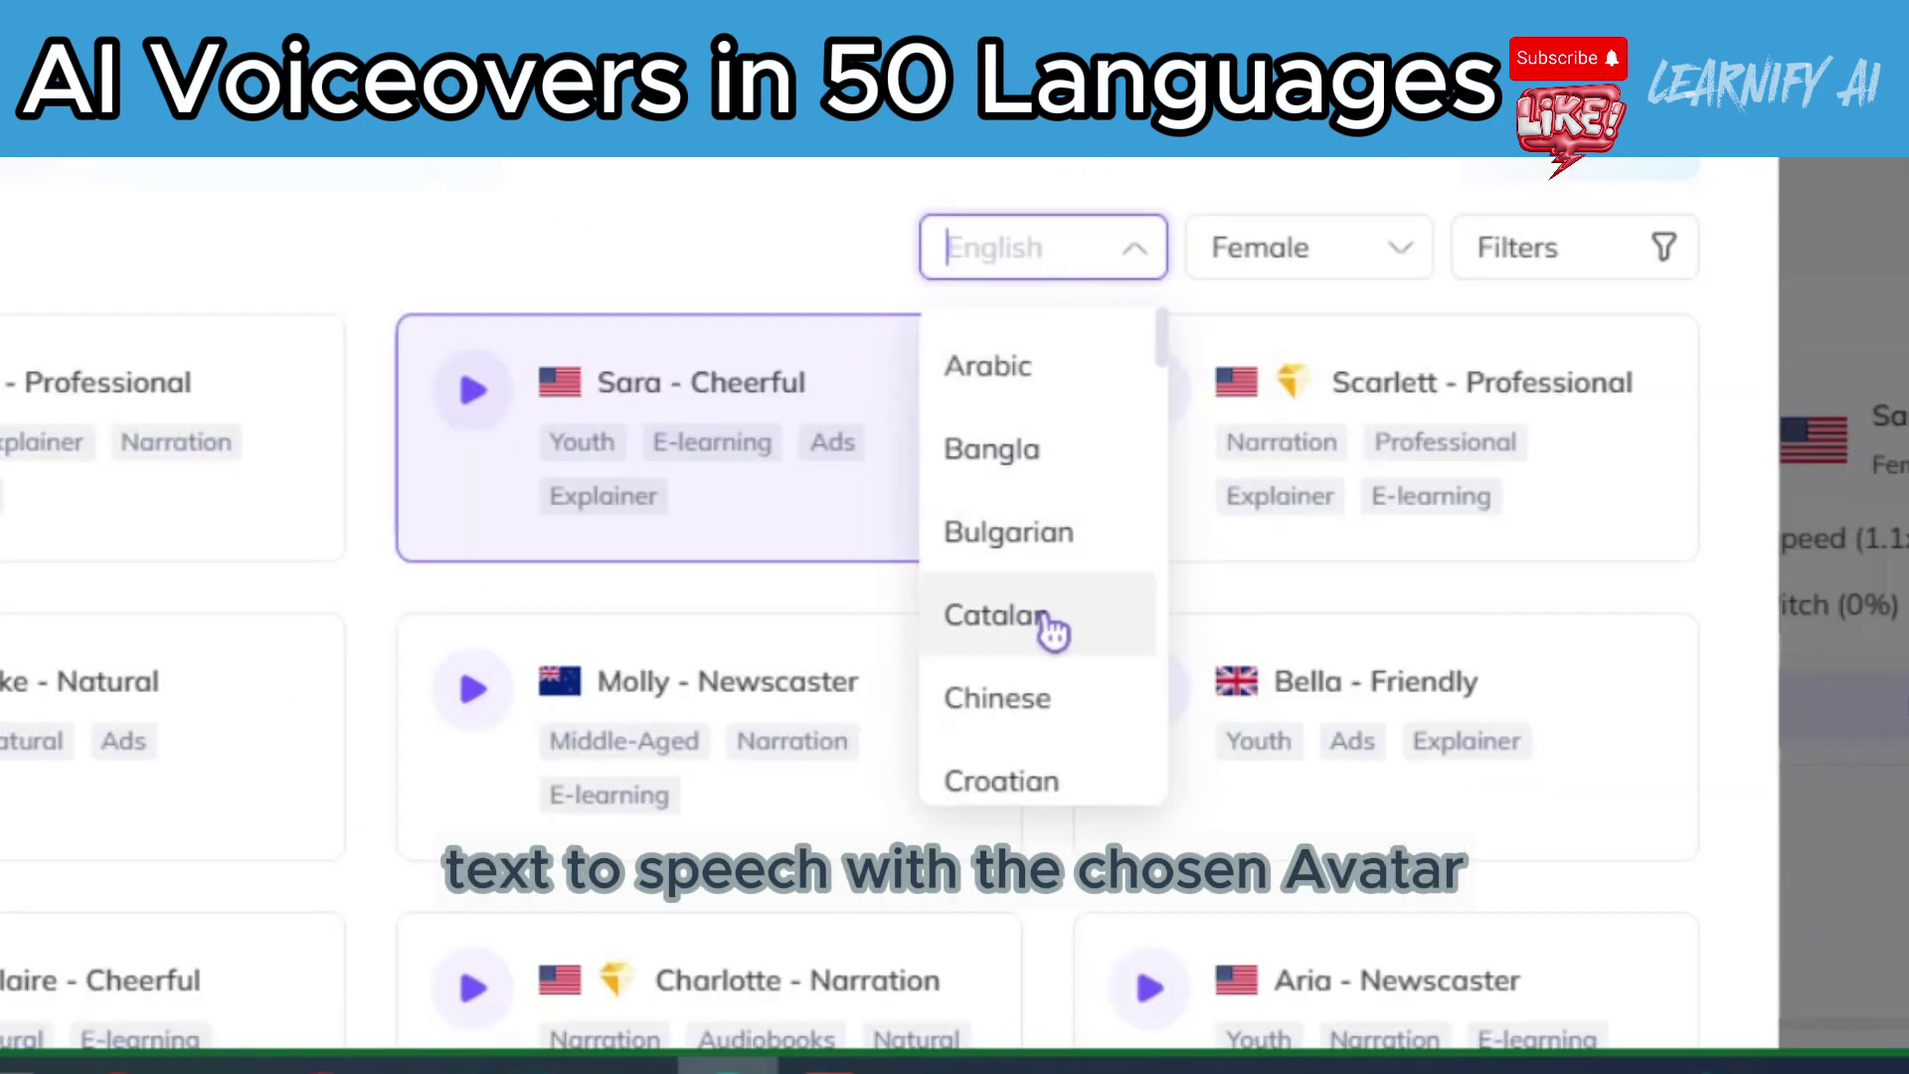
scroll(921, 885, "down", 2)
scroll(1072, 686, "down", 5)
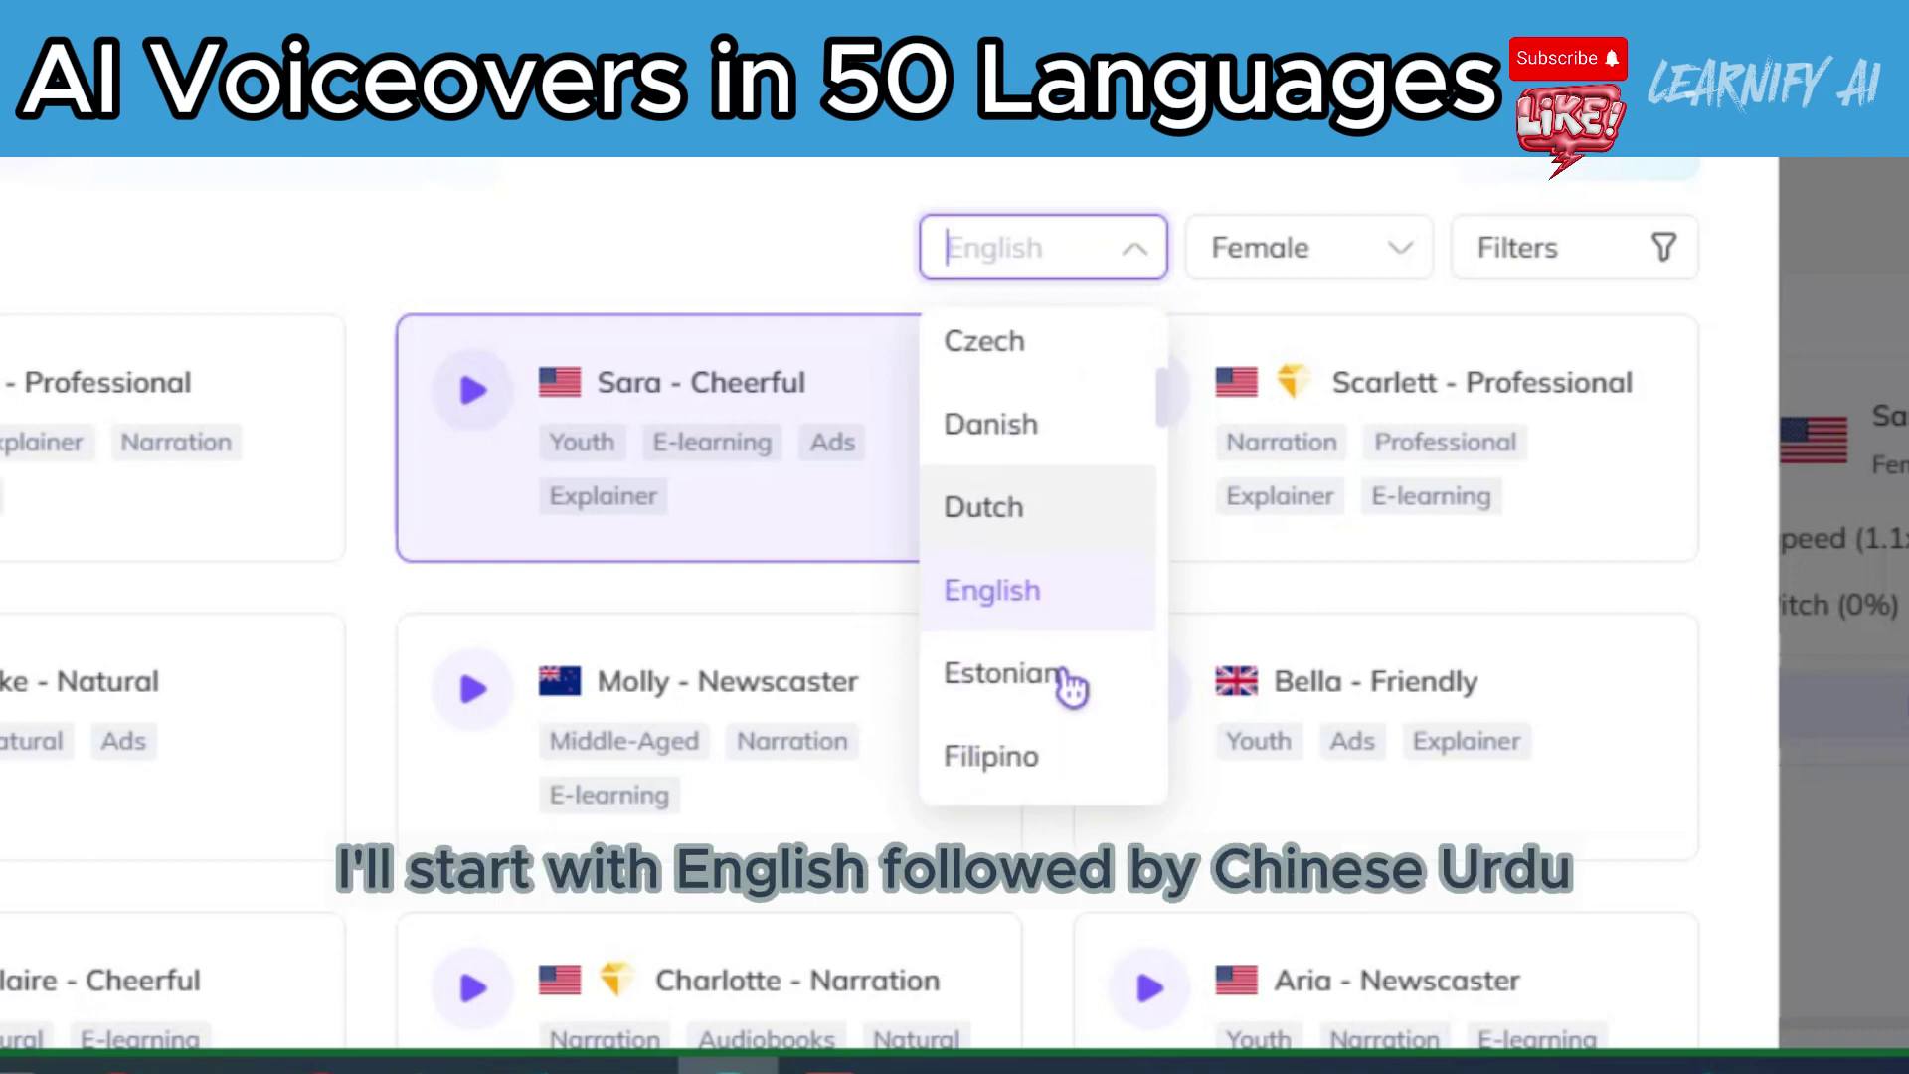
scroll(1072, 686, "down", 15)
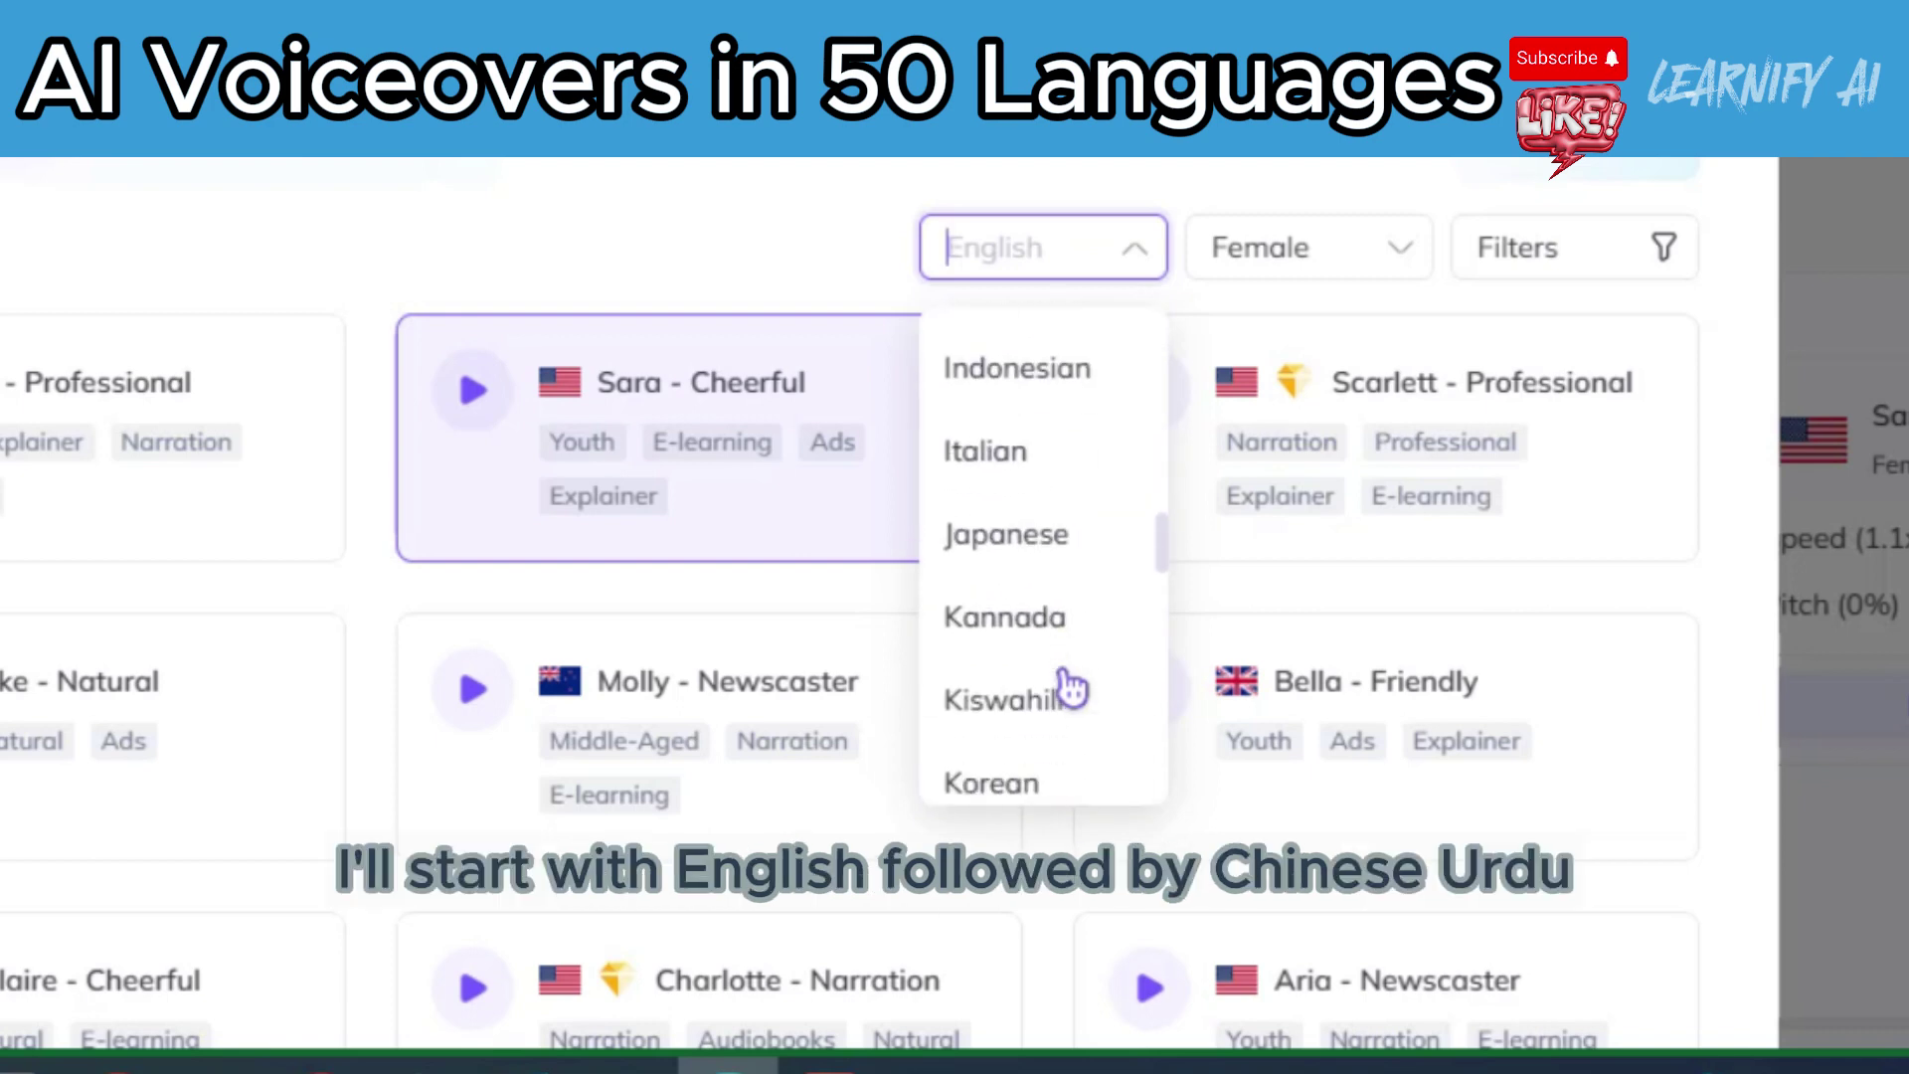
scroll(1072, 686, "down", 15)
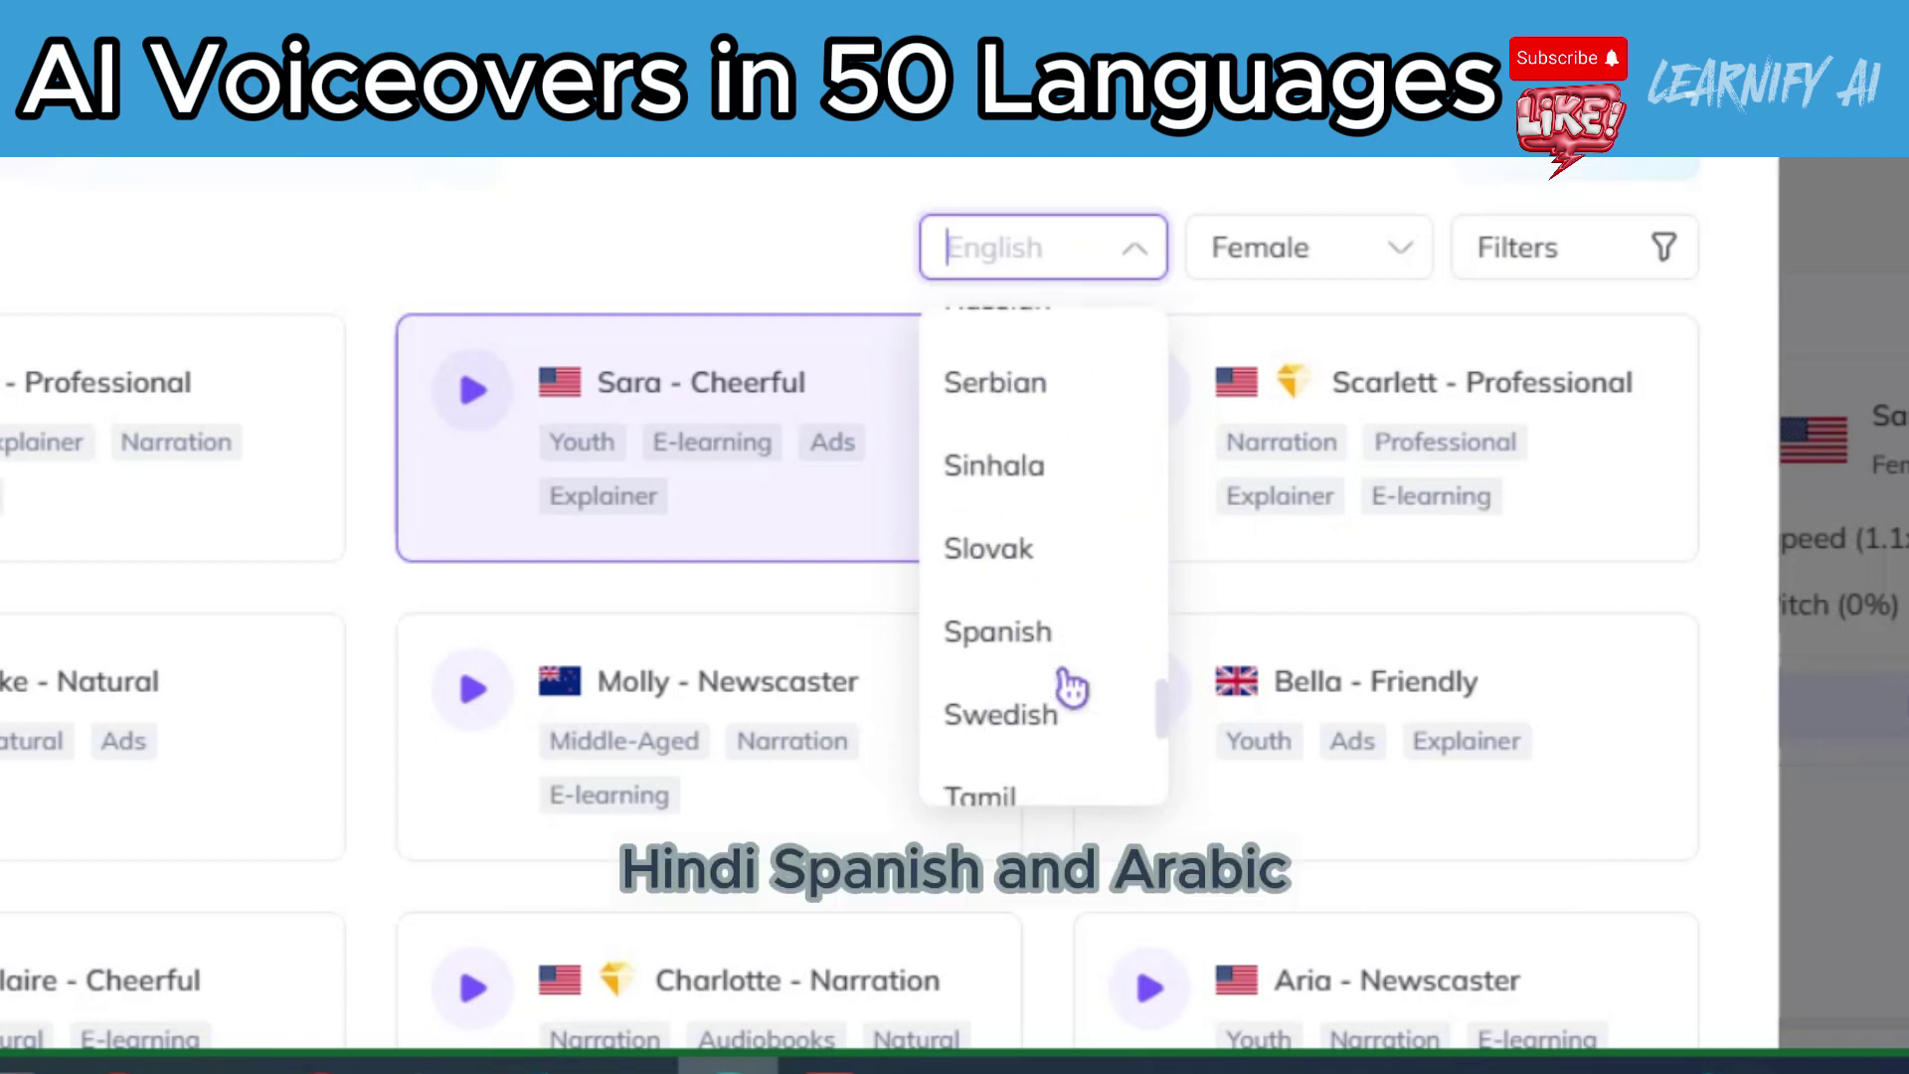
scroll(1173, 669, "down", 2)
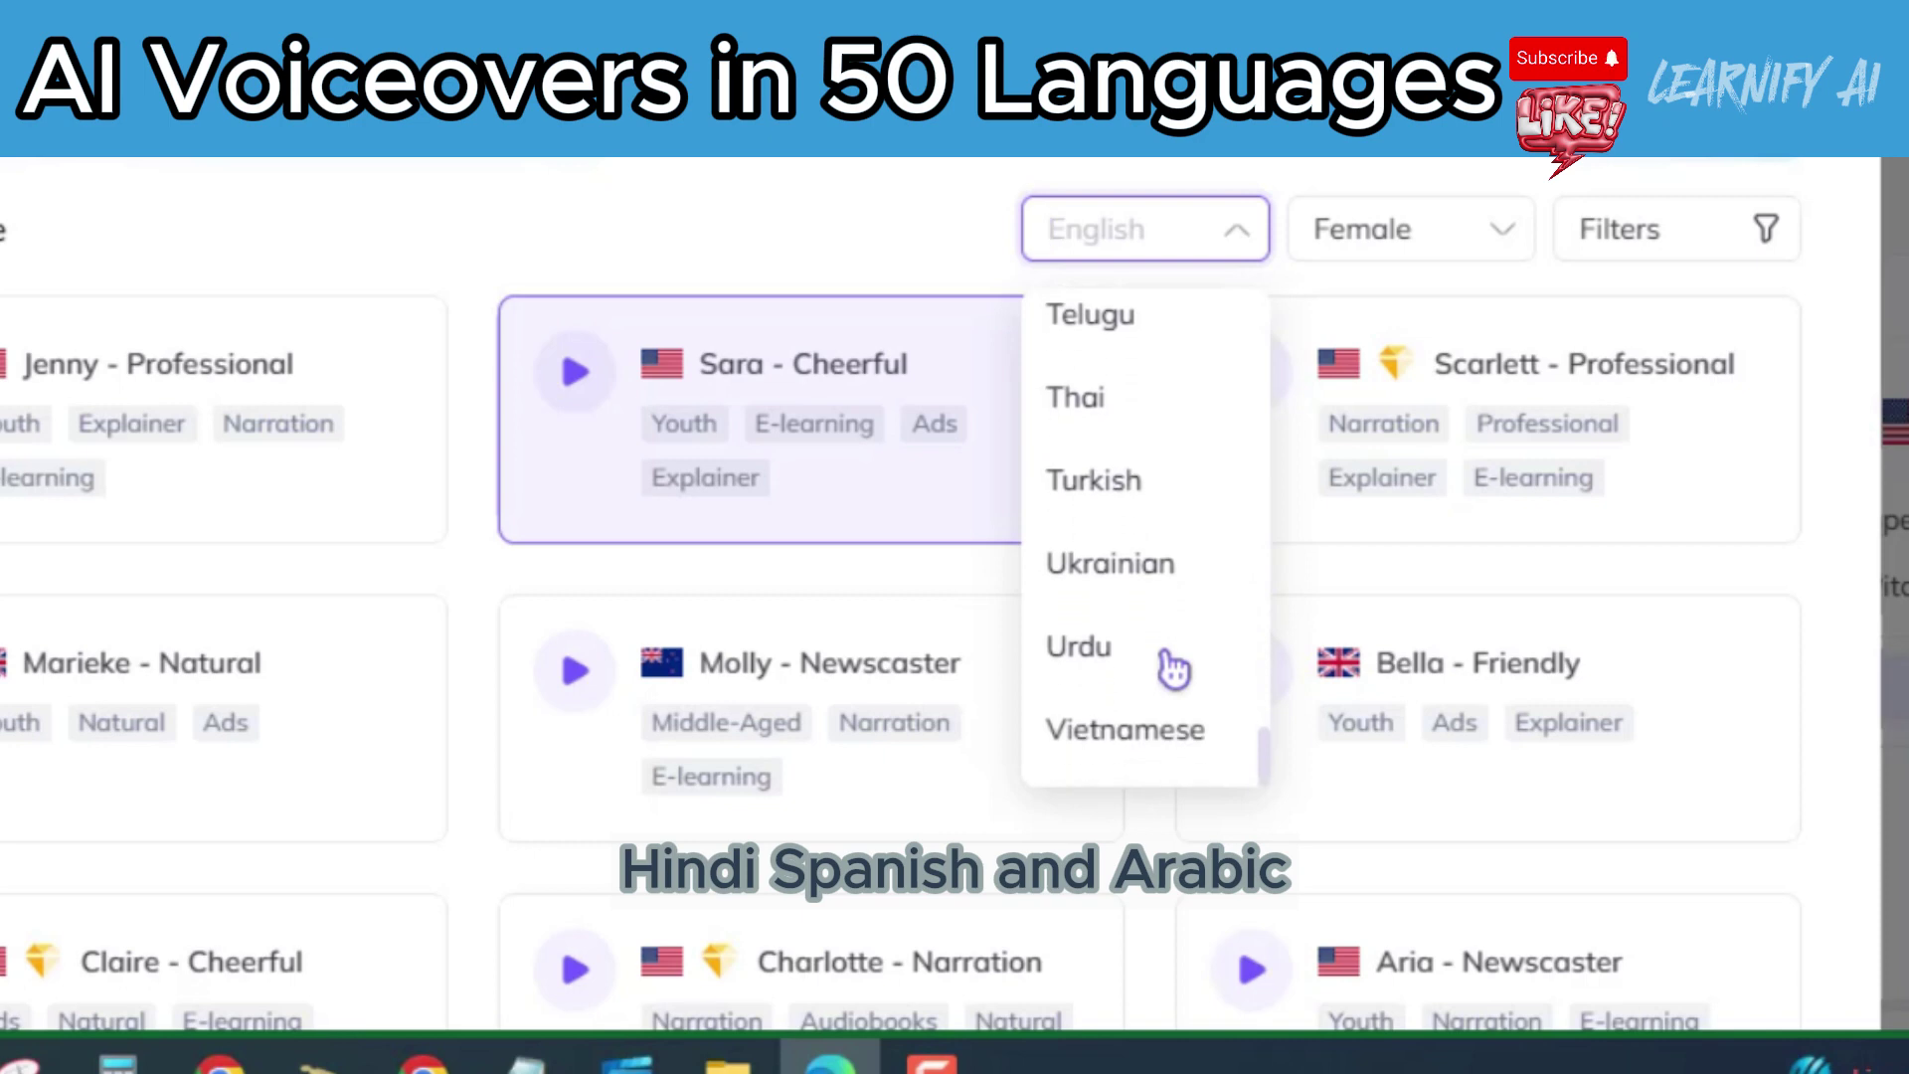
scroll(1173, 669, "up", 15)
scroll(1174, 664, "up", 12)
scroll(1174, 664, "down", 2)
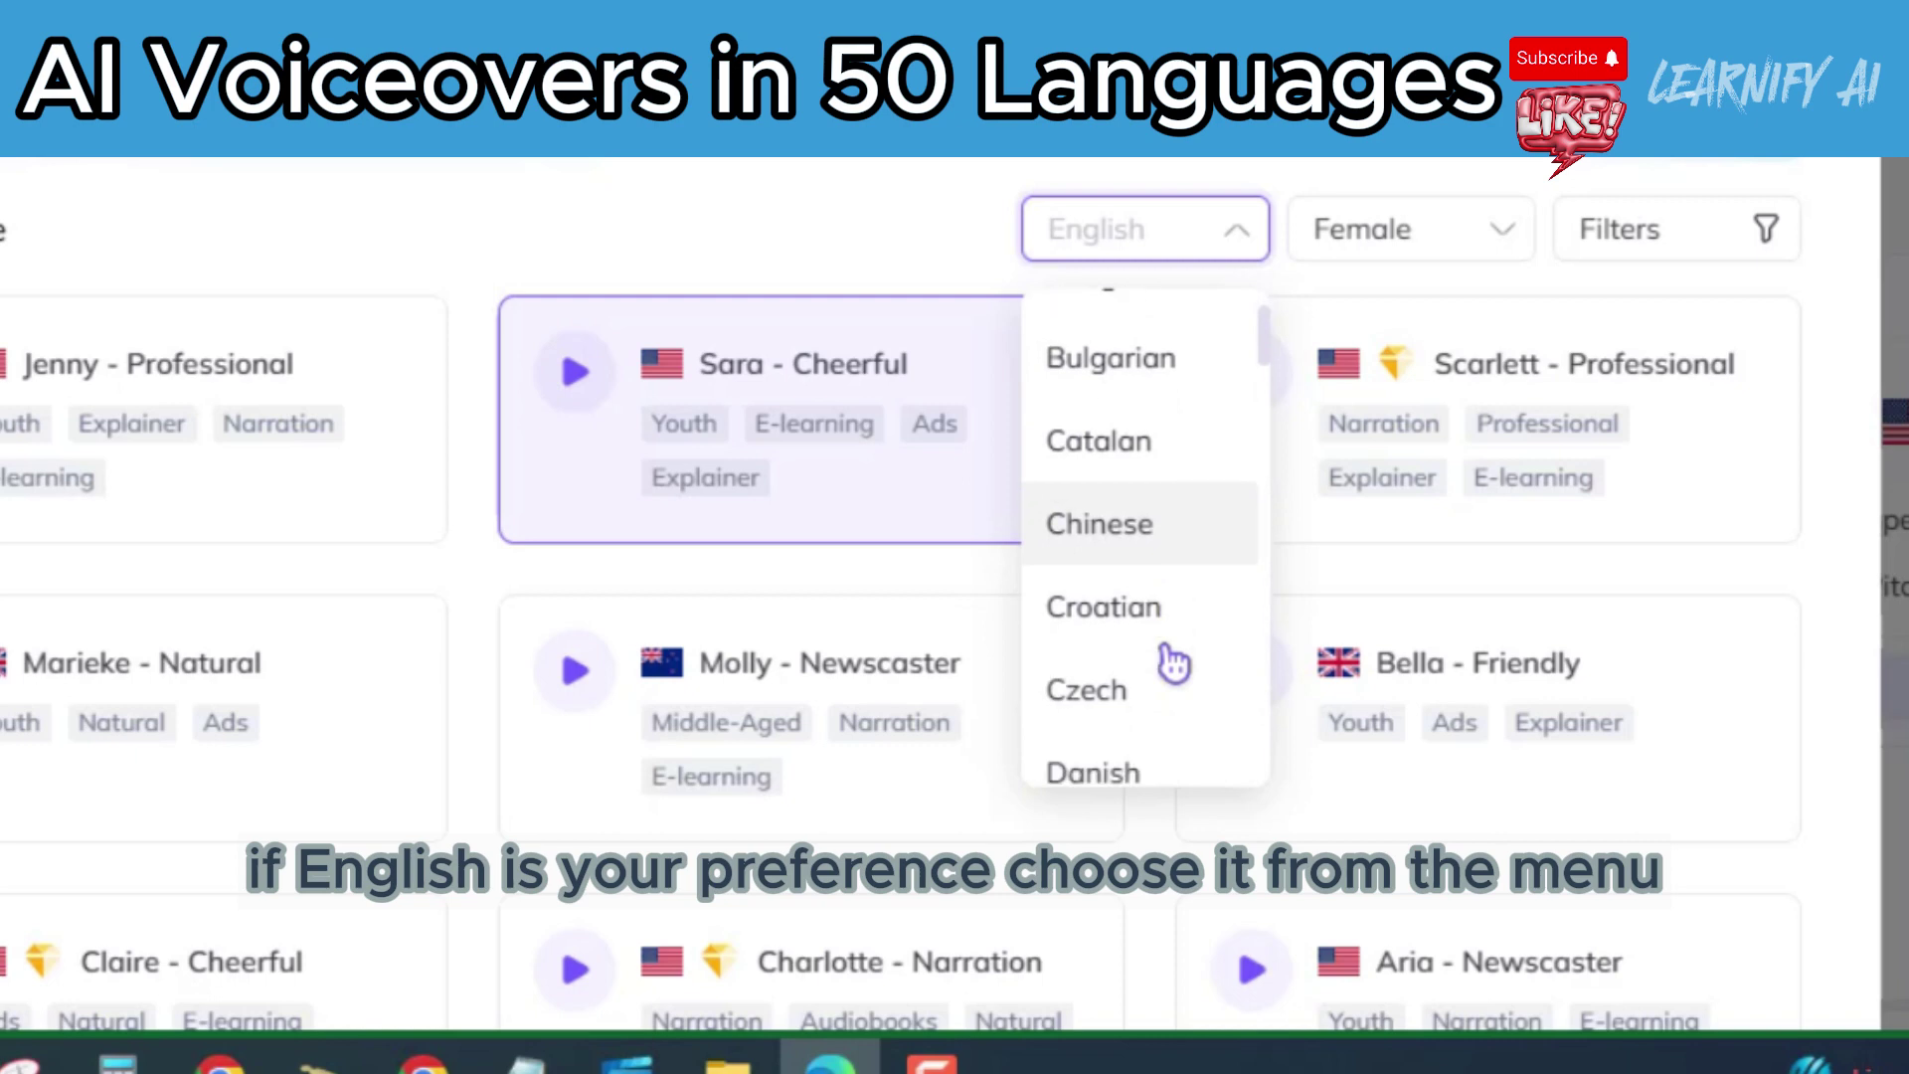
scroll(1173, 664, "down", 3)
scroll(1173, 665, "down", 4)
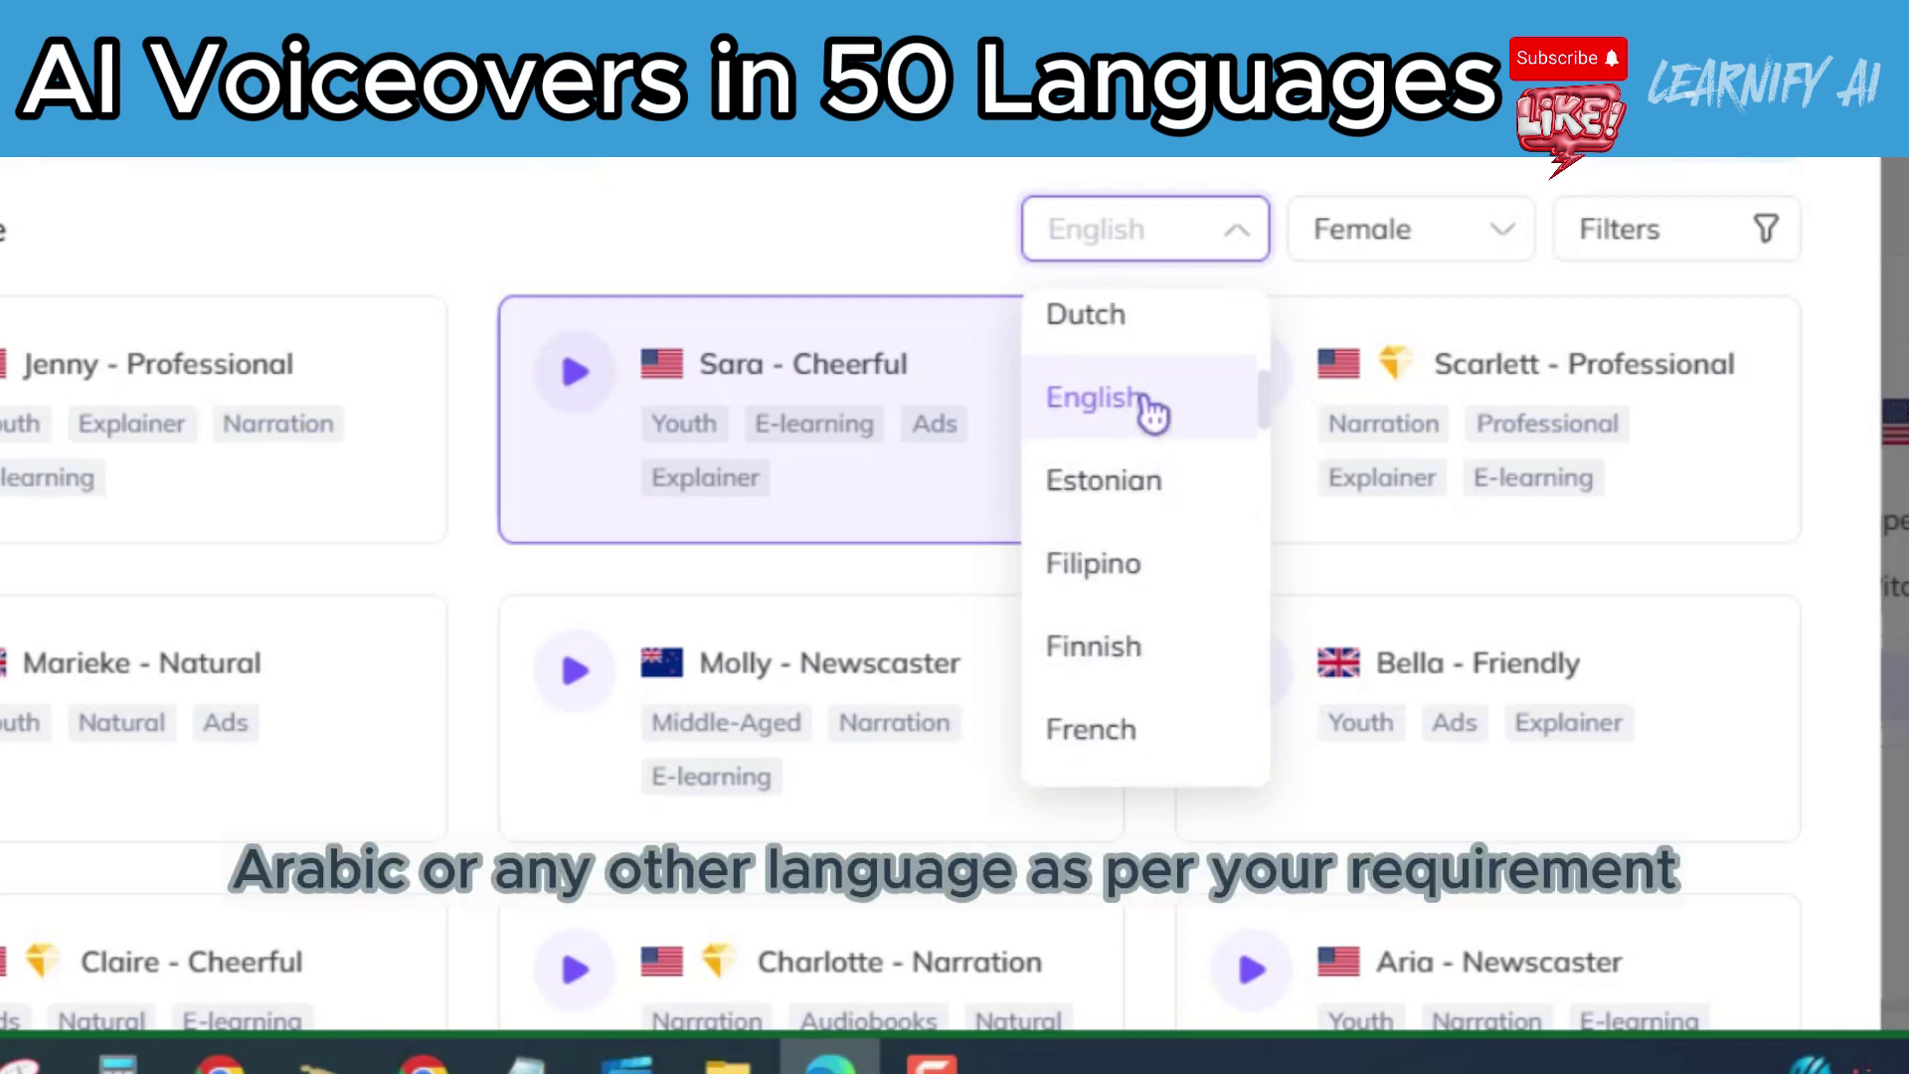
left_click(1151, 410)
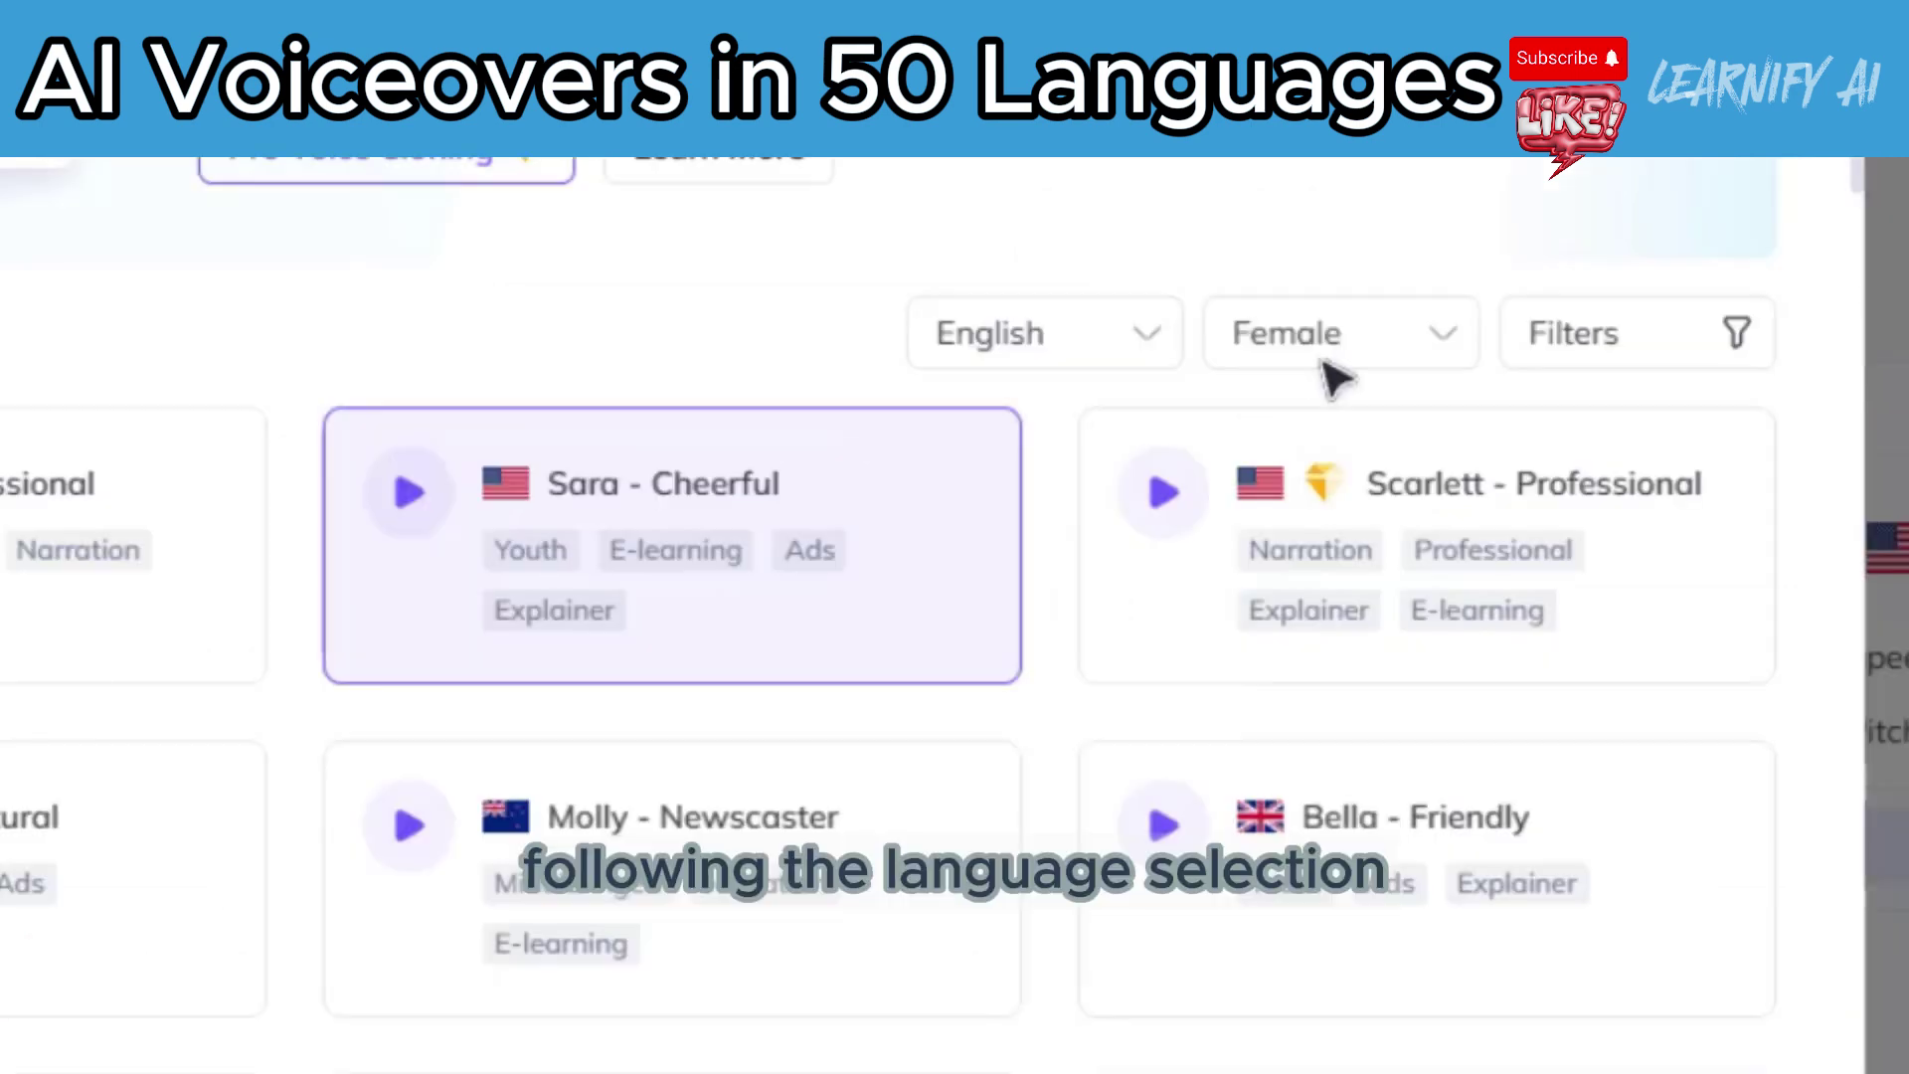
Keep gender as Female, filter by the Explainer style, and browse the voice cards.
left_click(1410, 337)
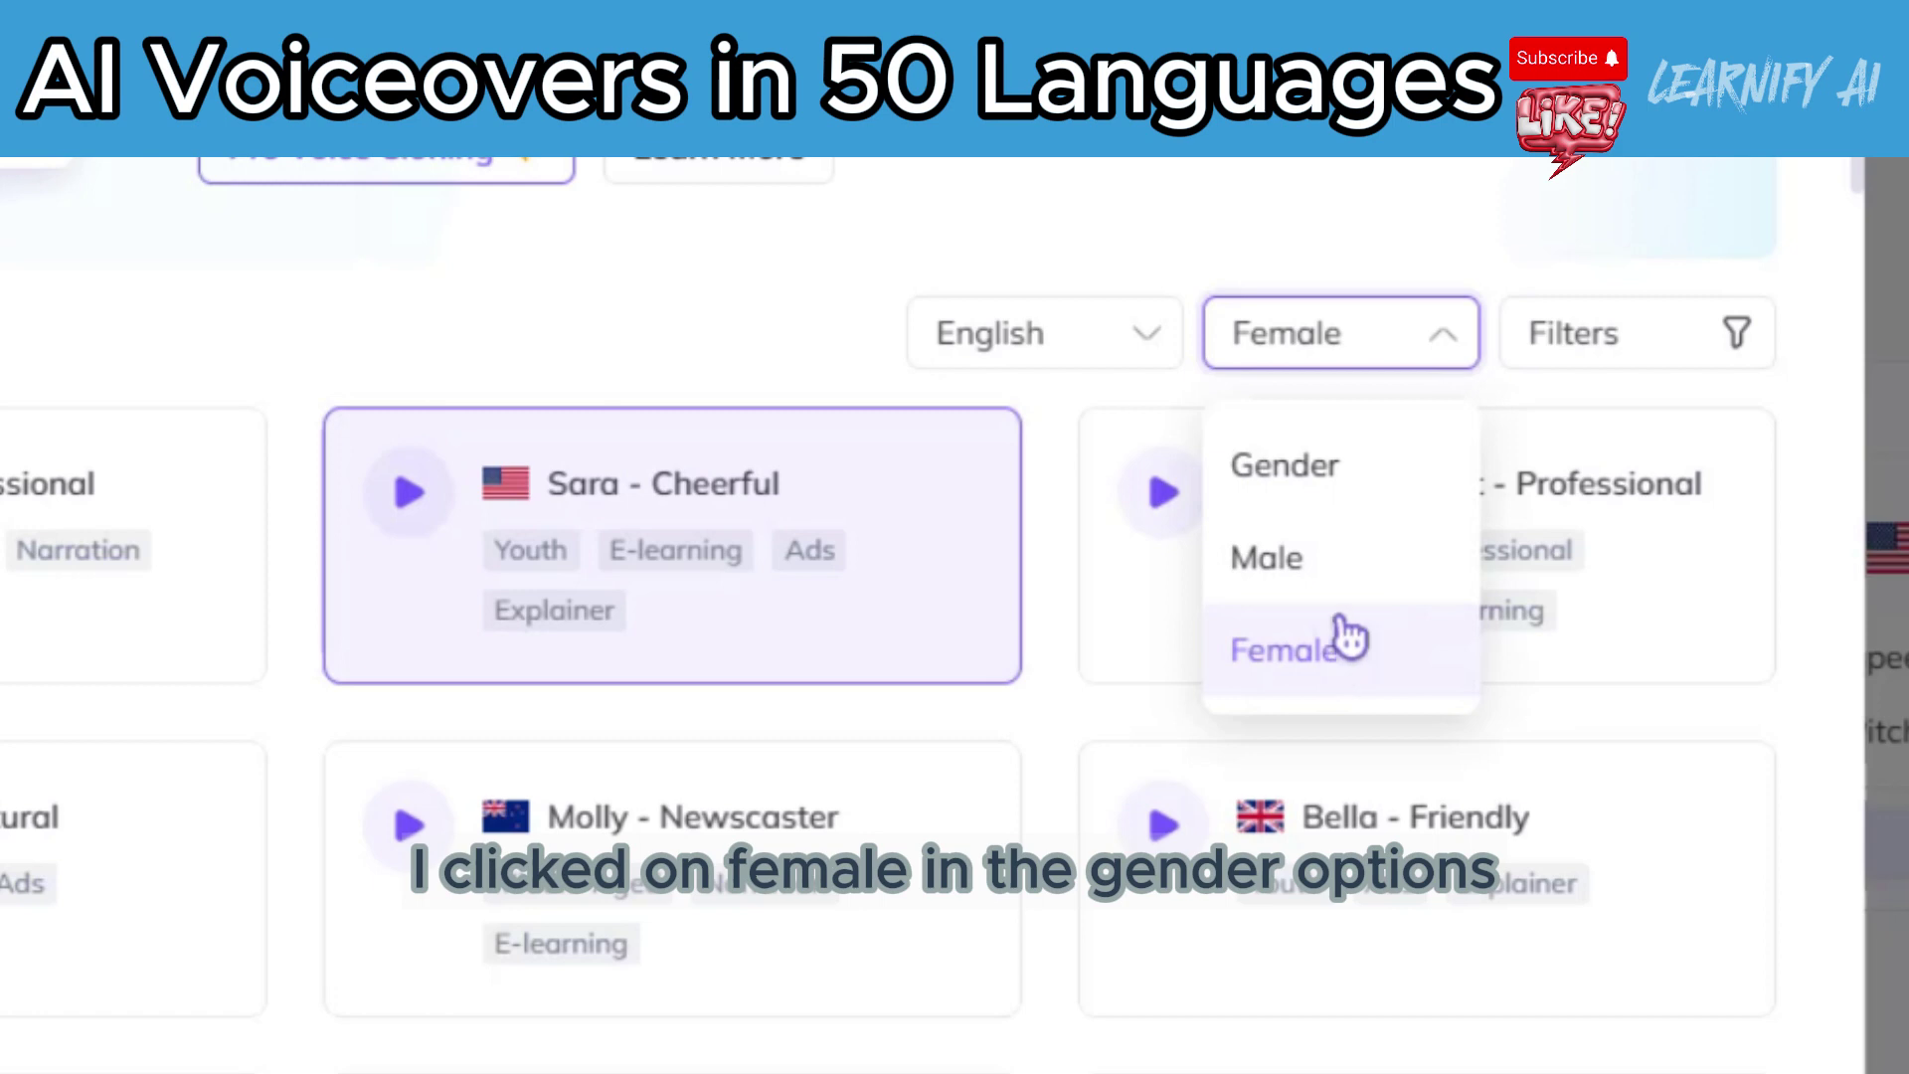
left_click(1512, 279)
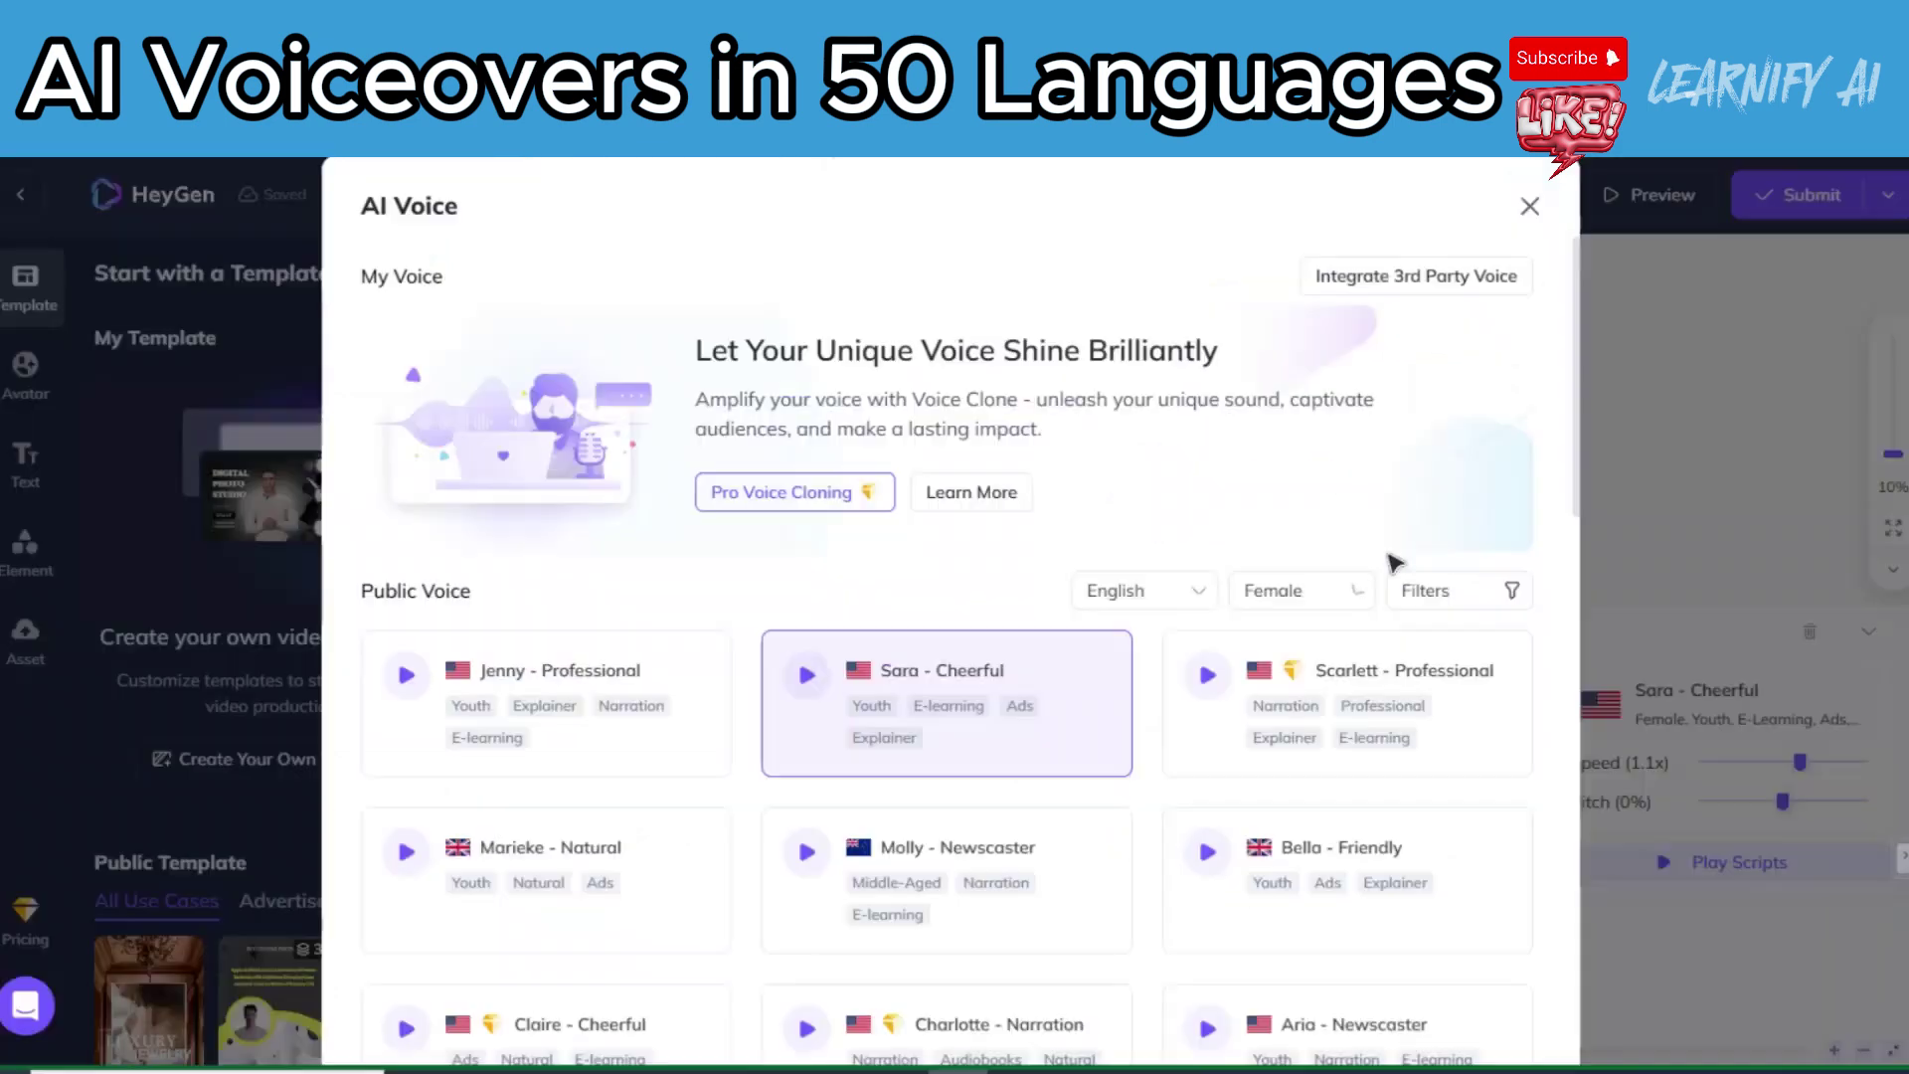
left_click(1458, 596)
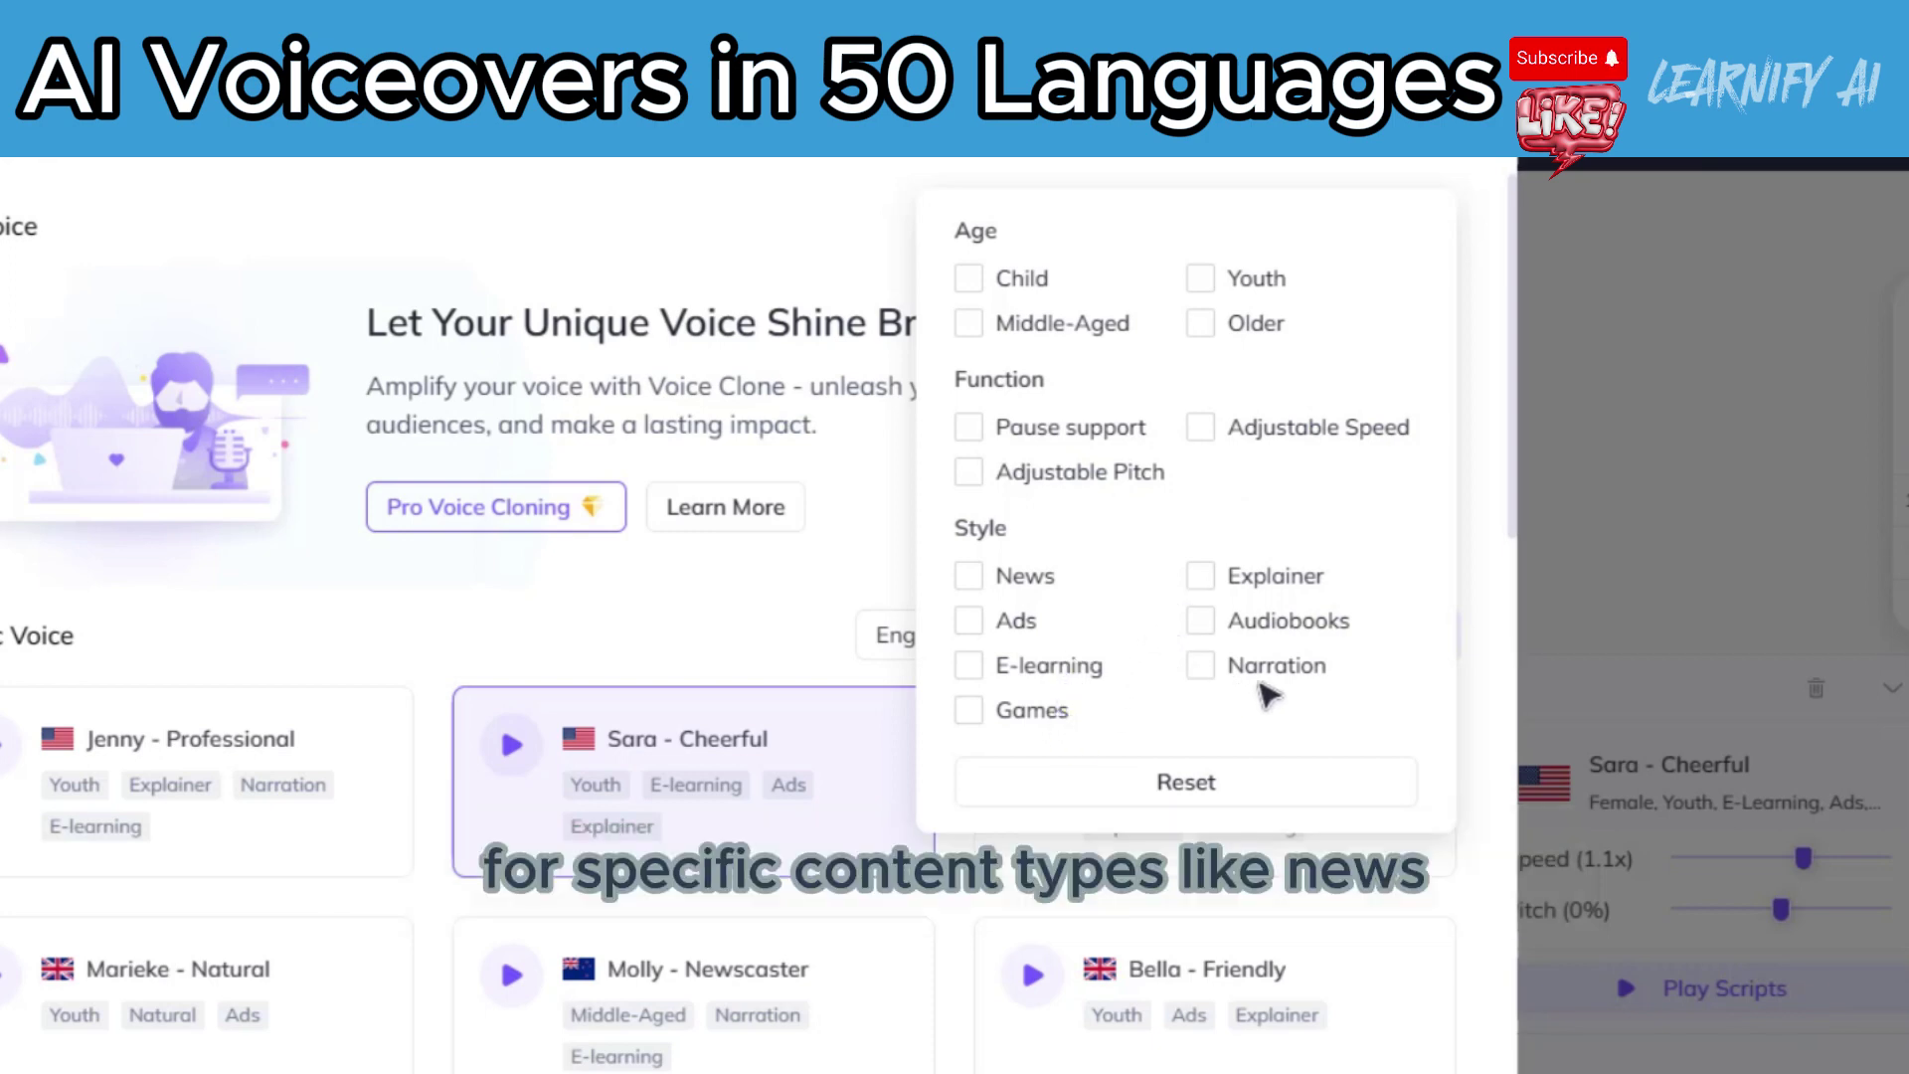
left_click(1200, 579)
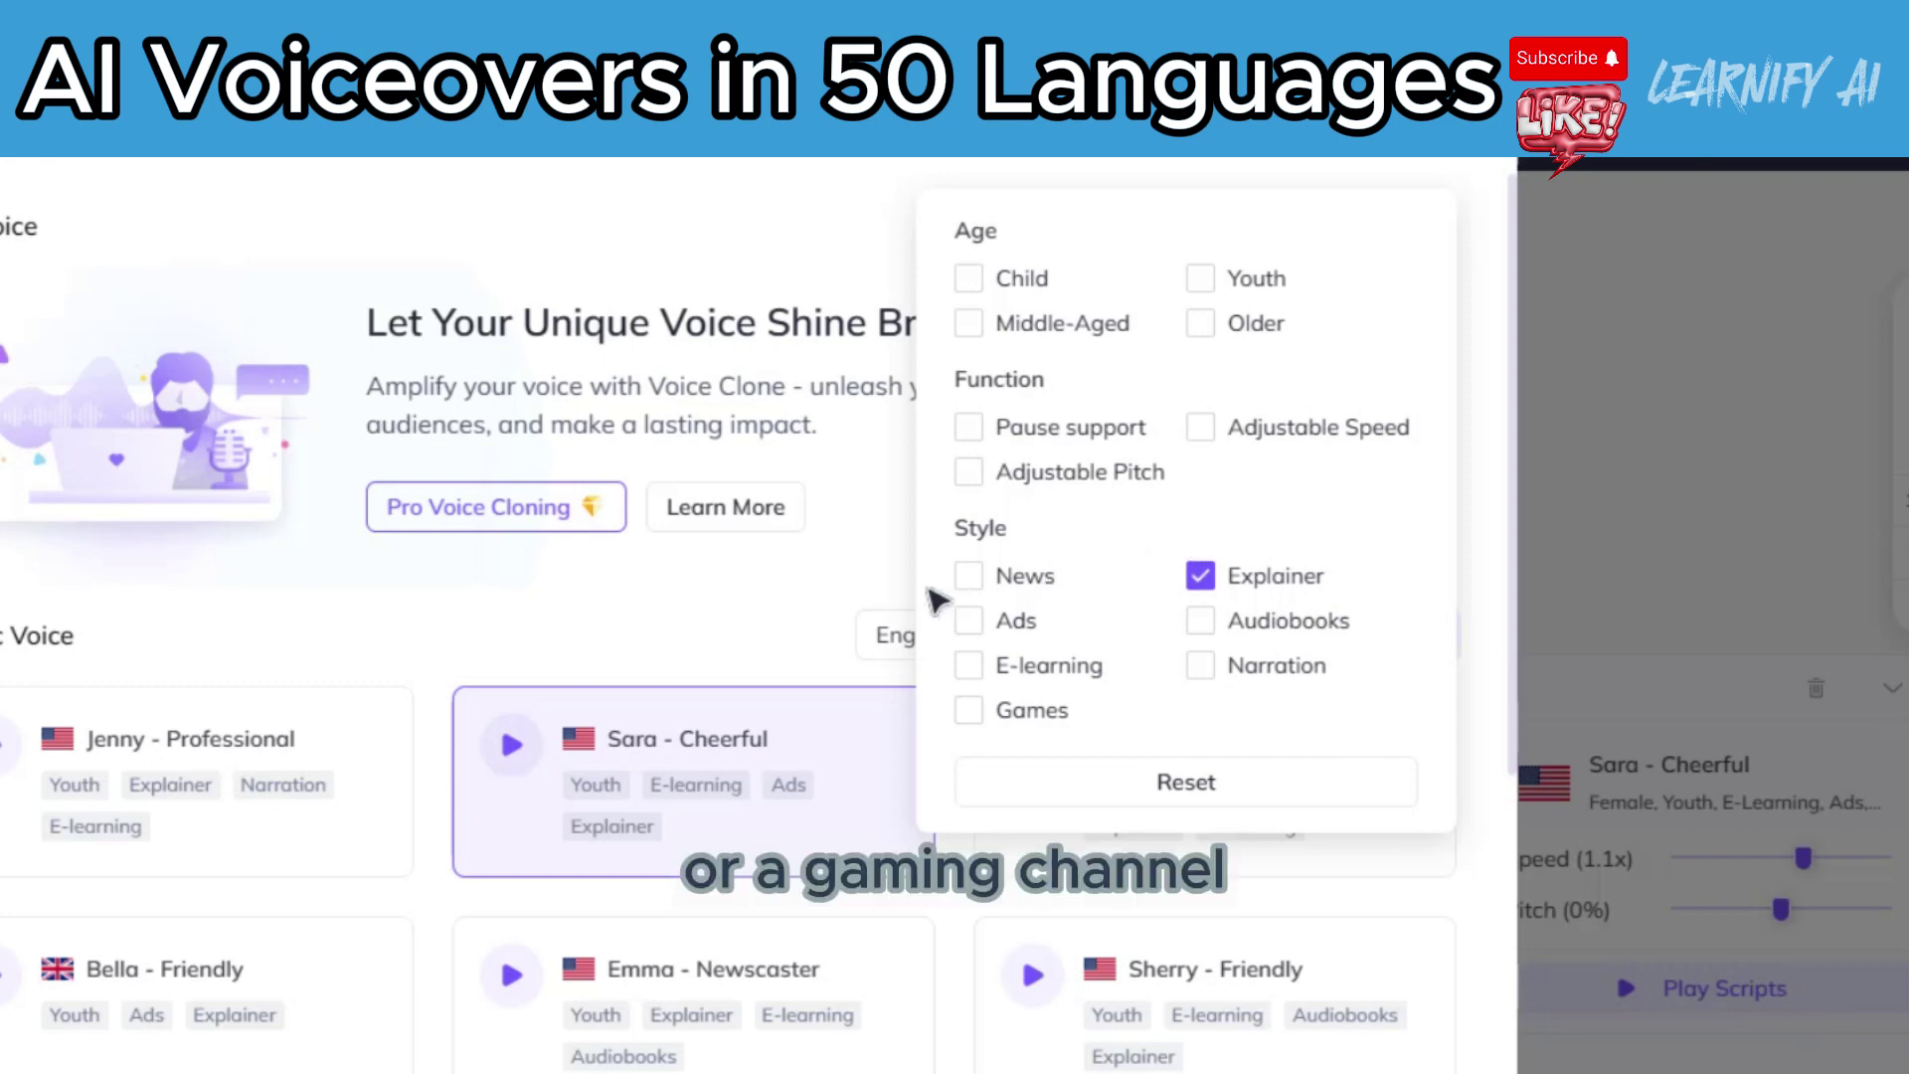
left_click(708, 621)
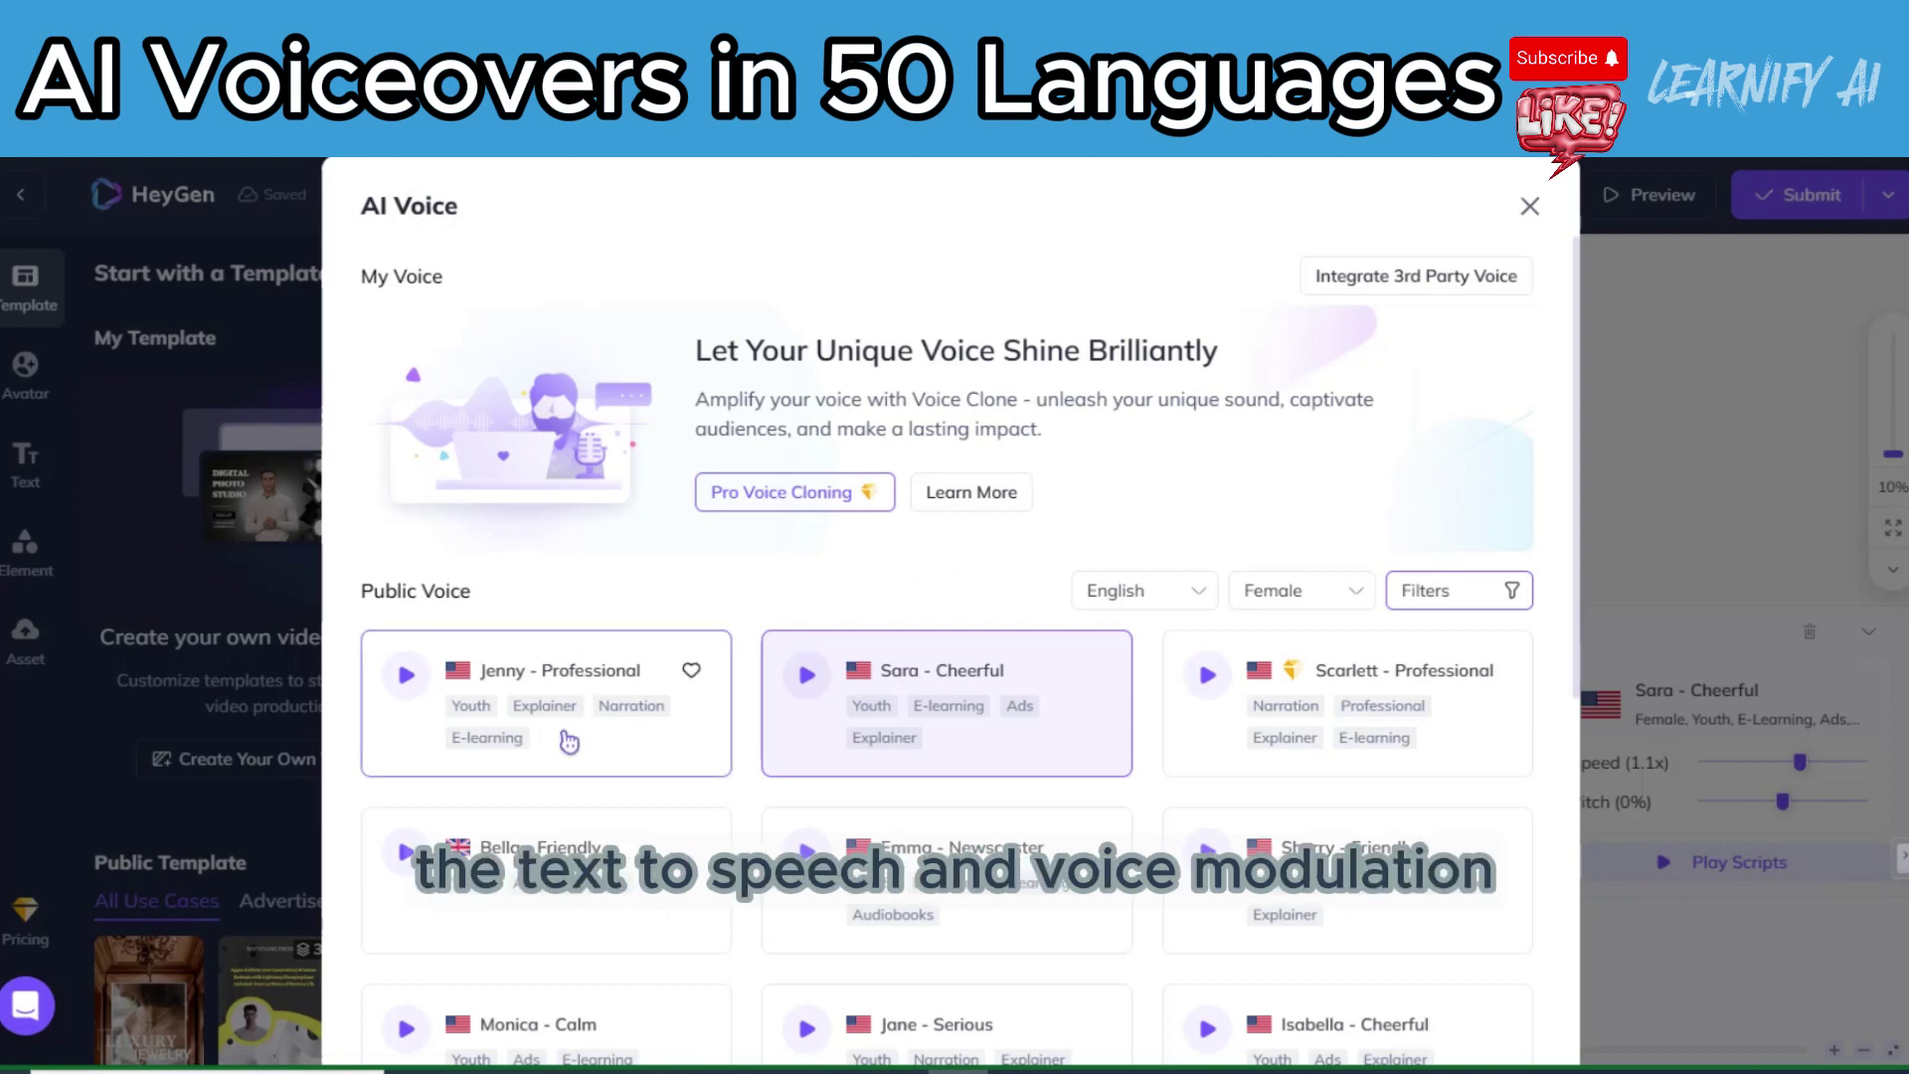
scroll(1166, 594, "up", 1)
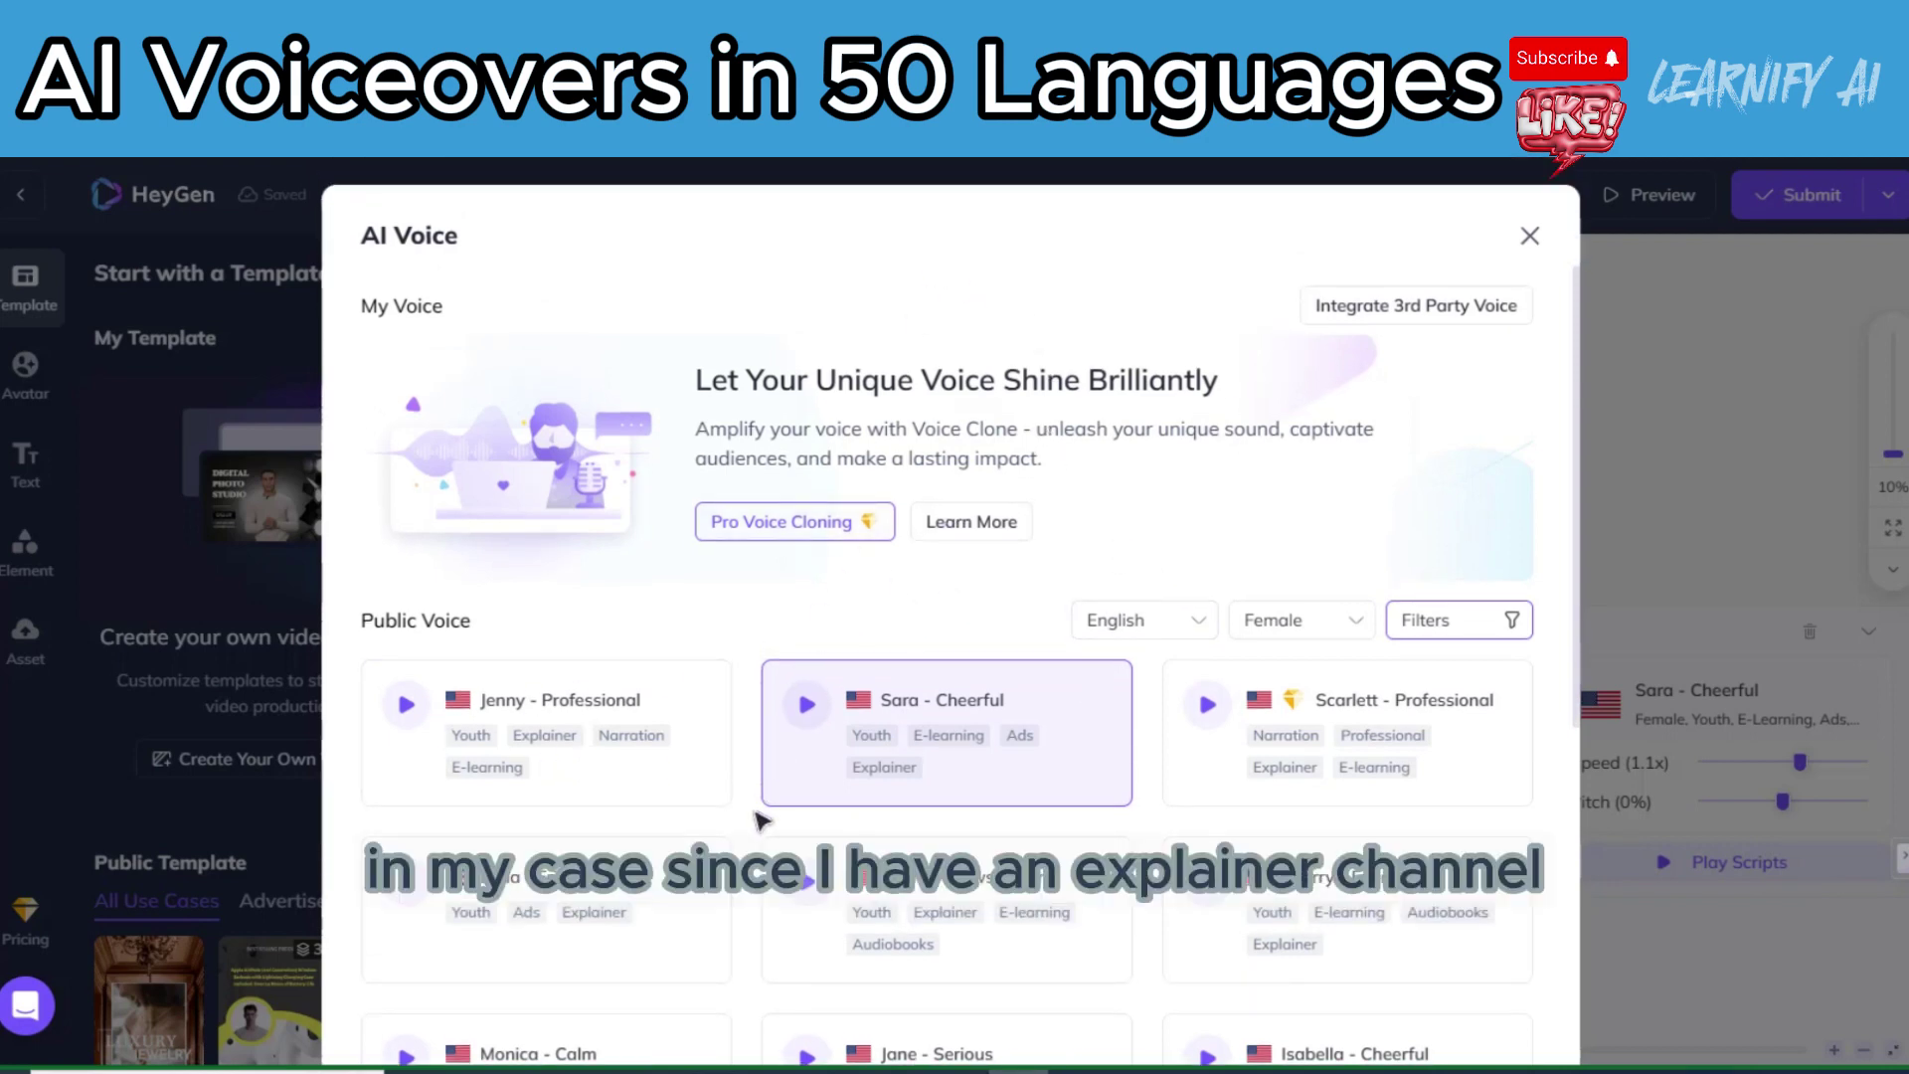
scroll(947, 646, "down", 8)
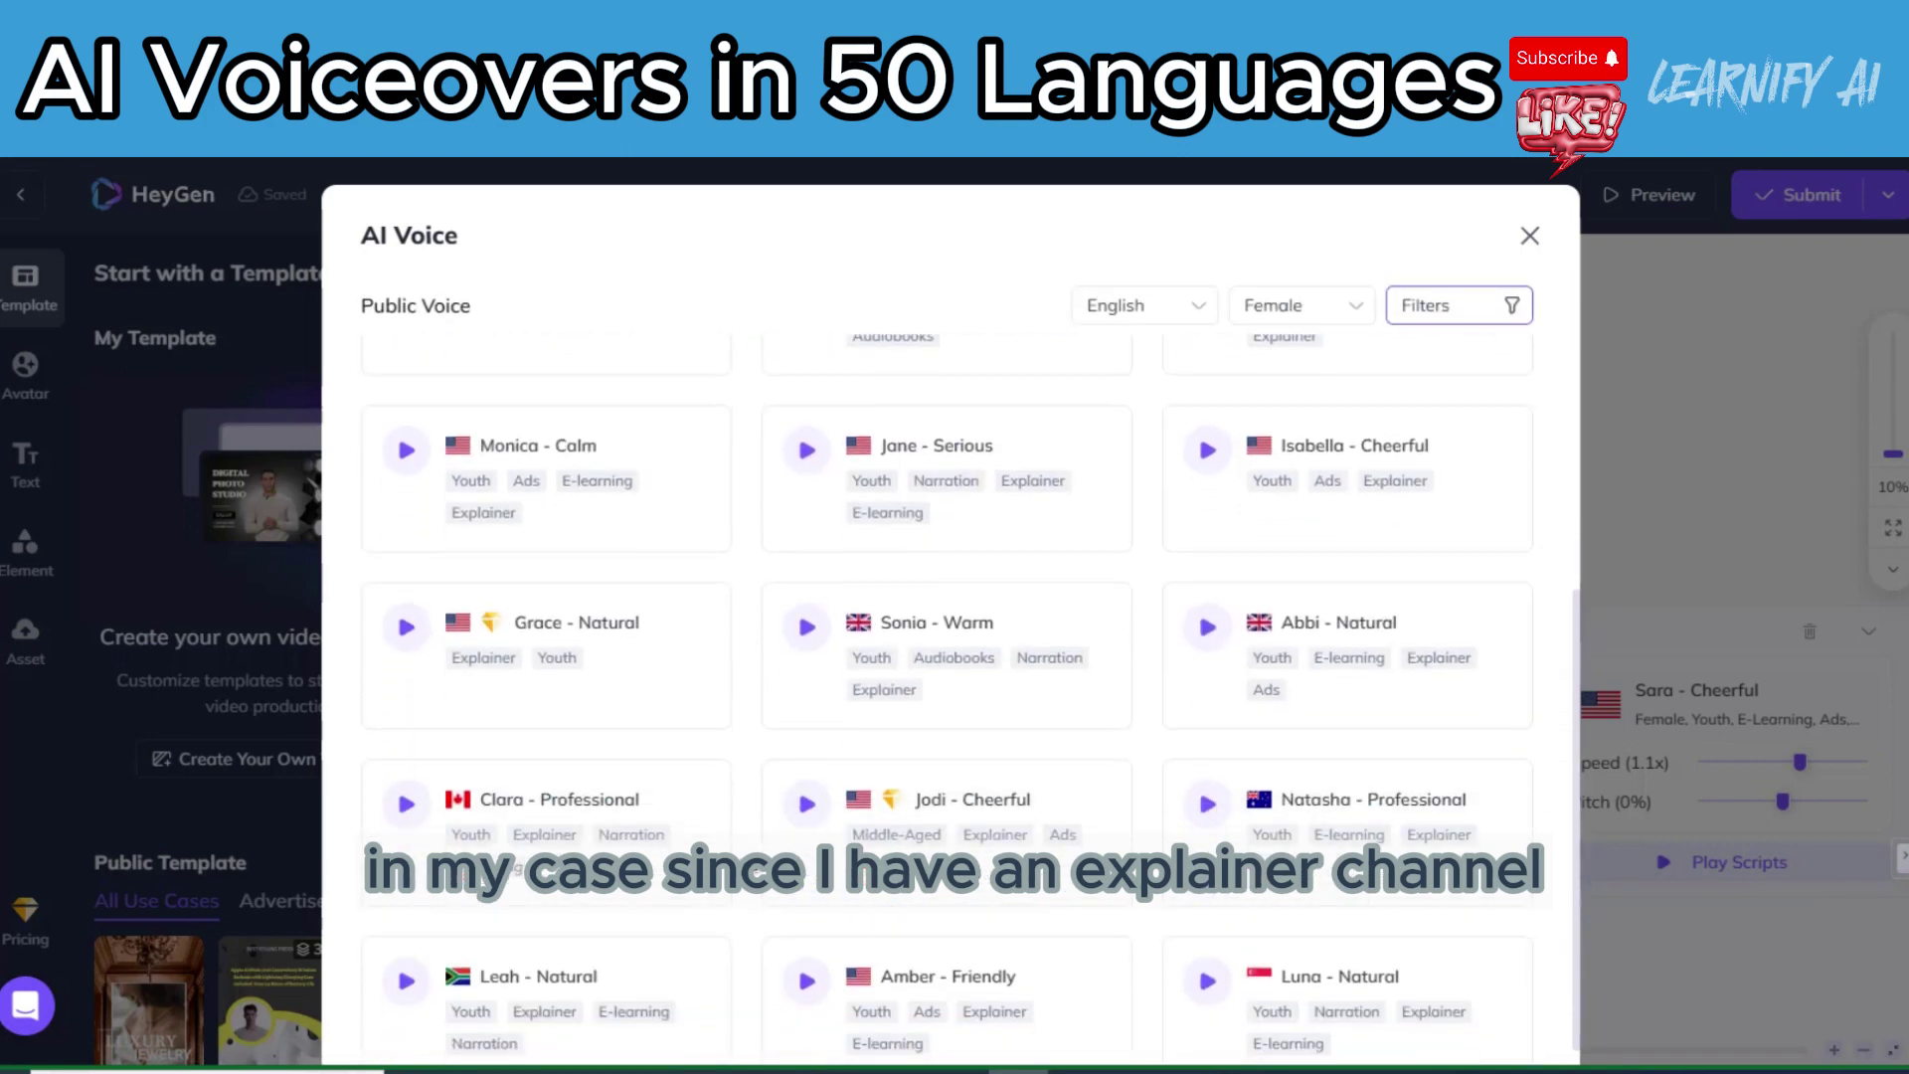
scroll(947, 597, "down", 2)
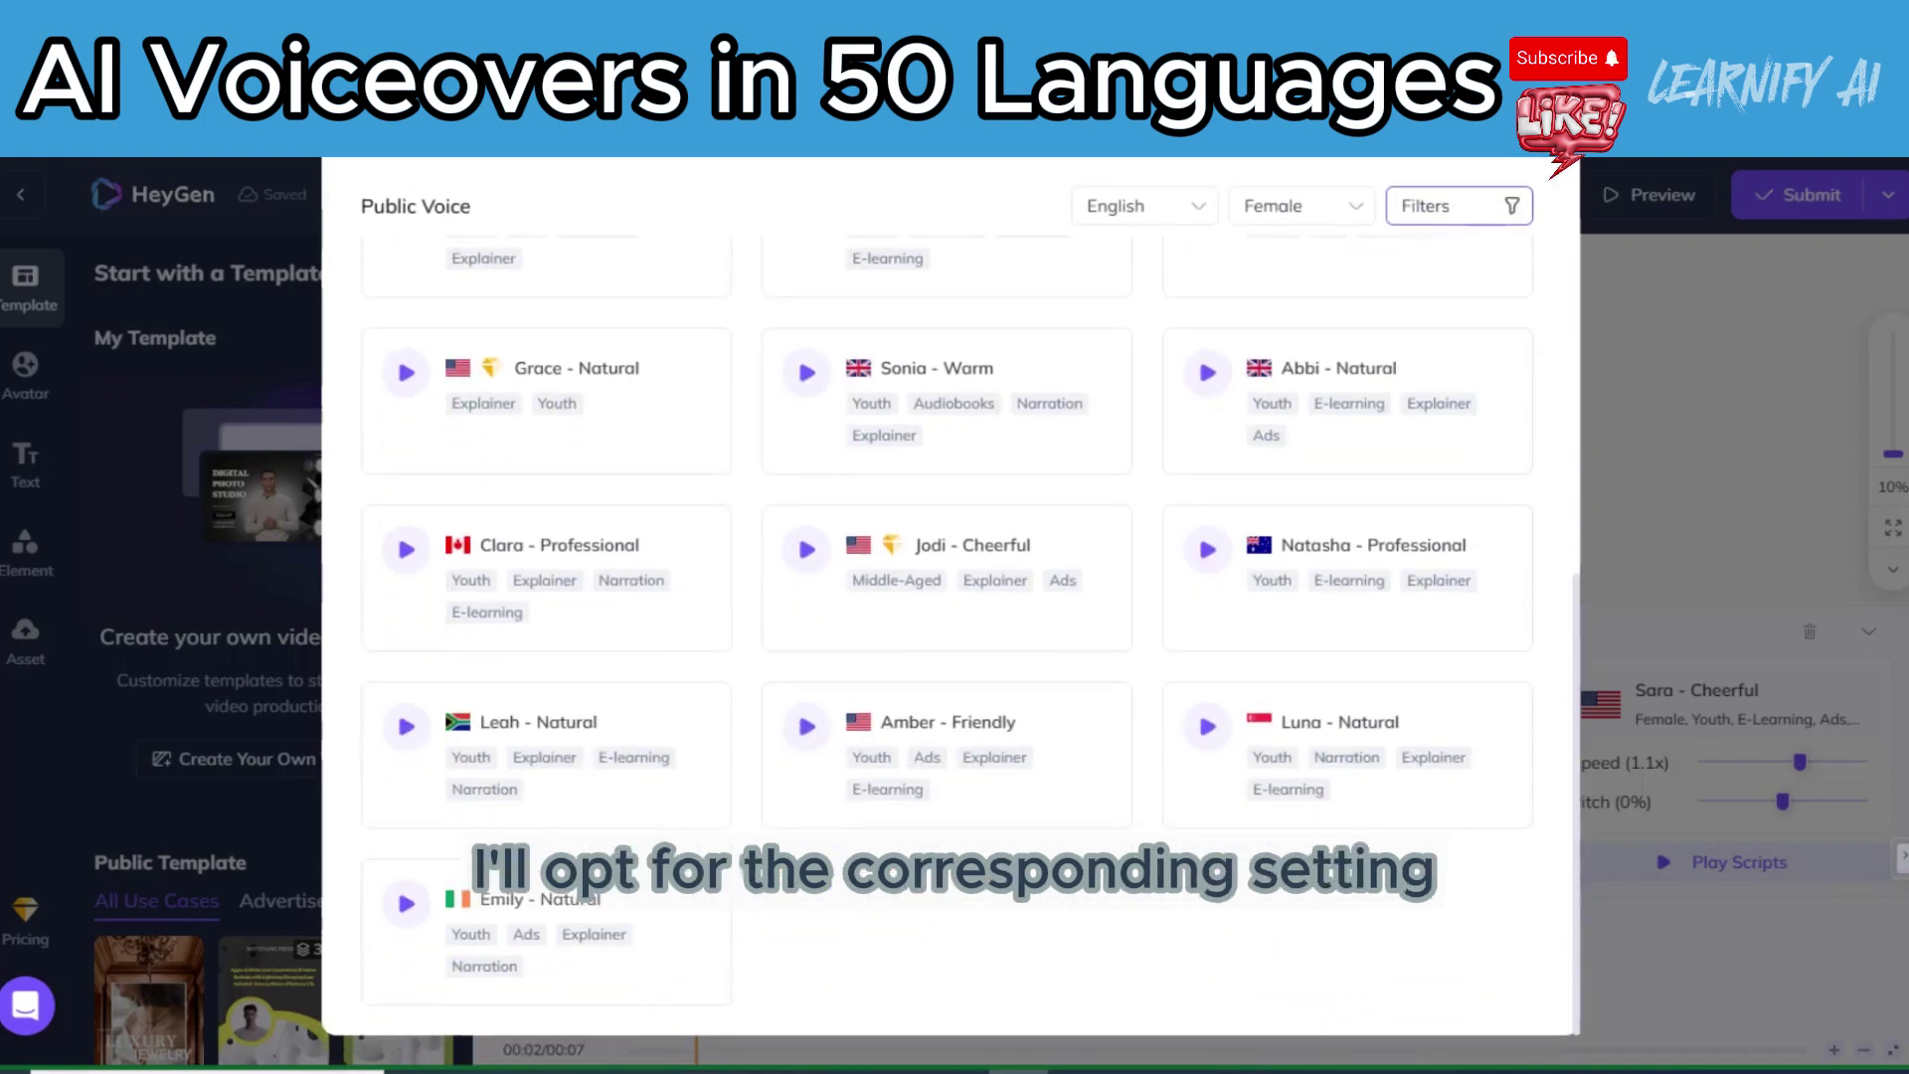
scroll(950, 596, "up", 10)
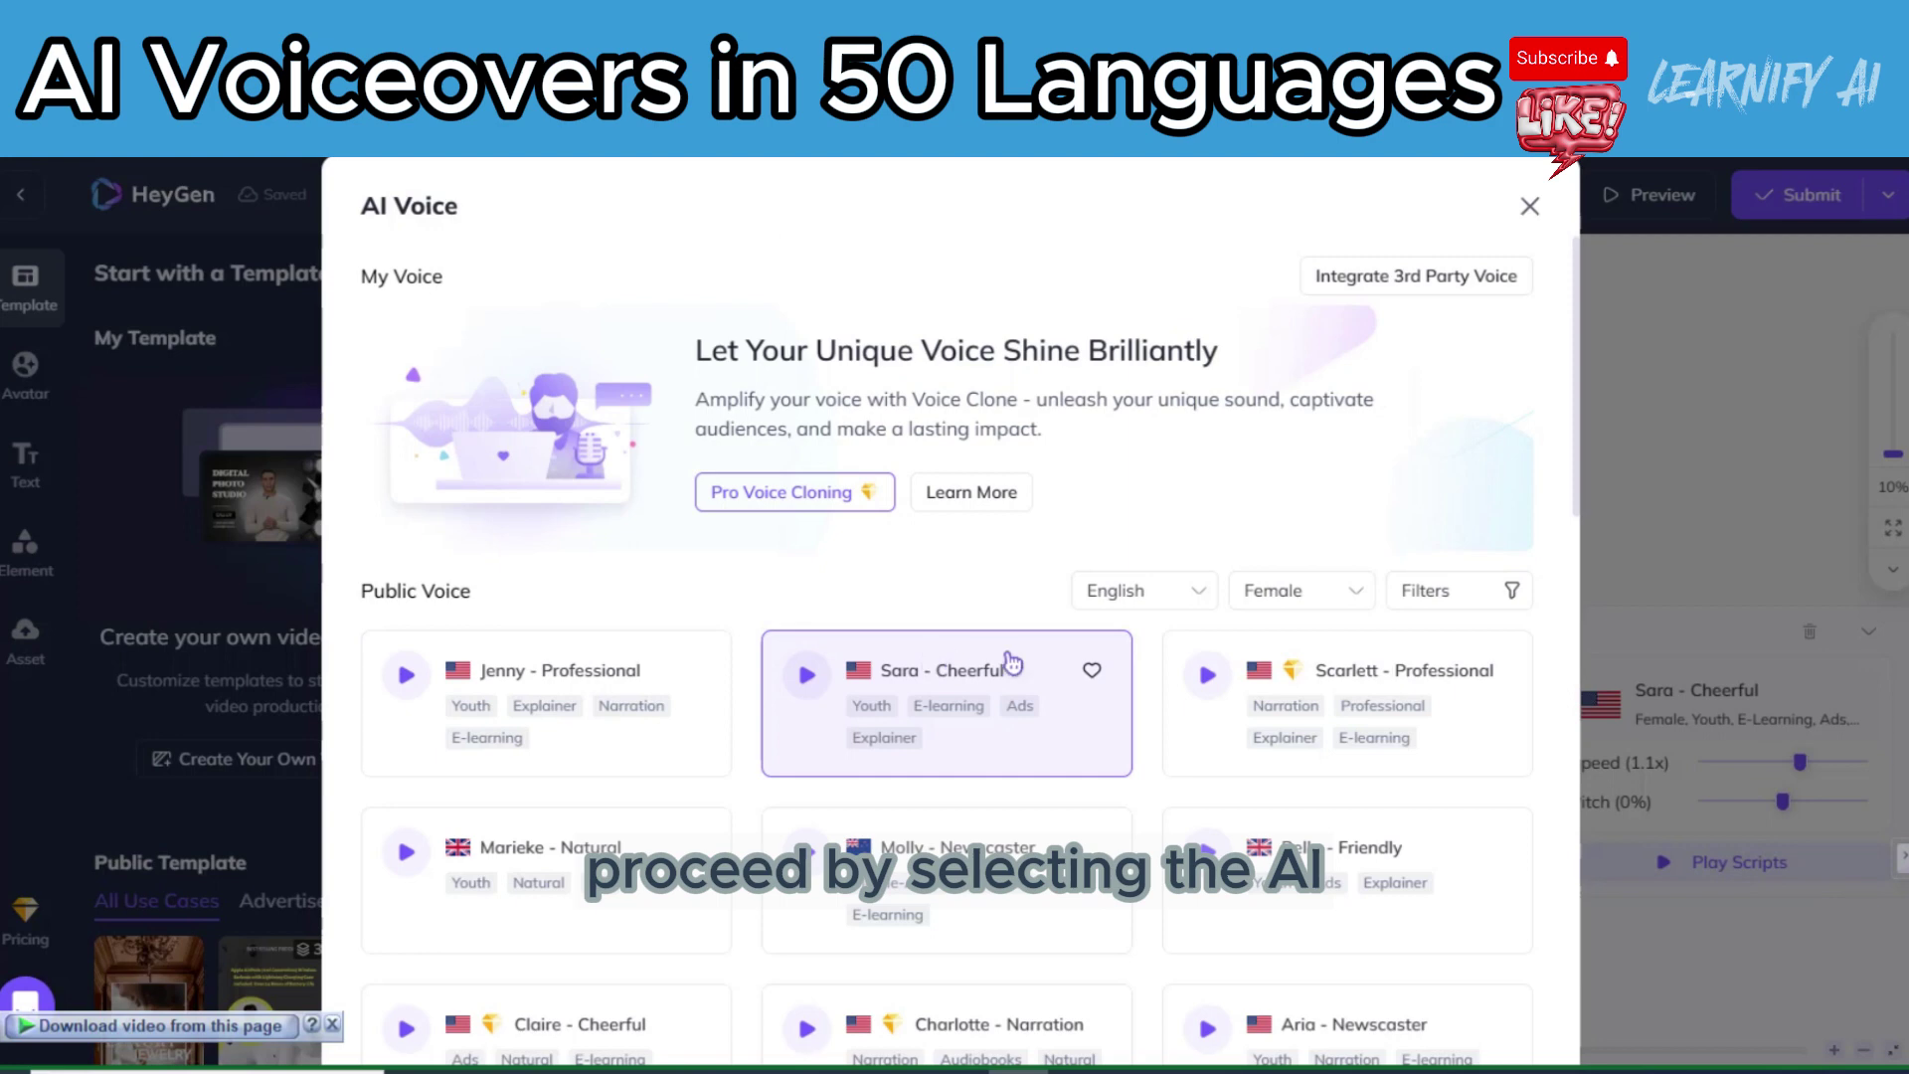
Use the Sara - Cheerful voice, enlarge the avatar, preview the script, and submit.
left_click(995, 662)
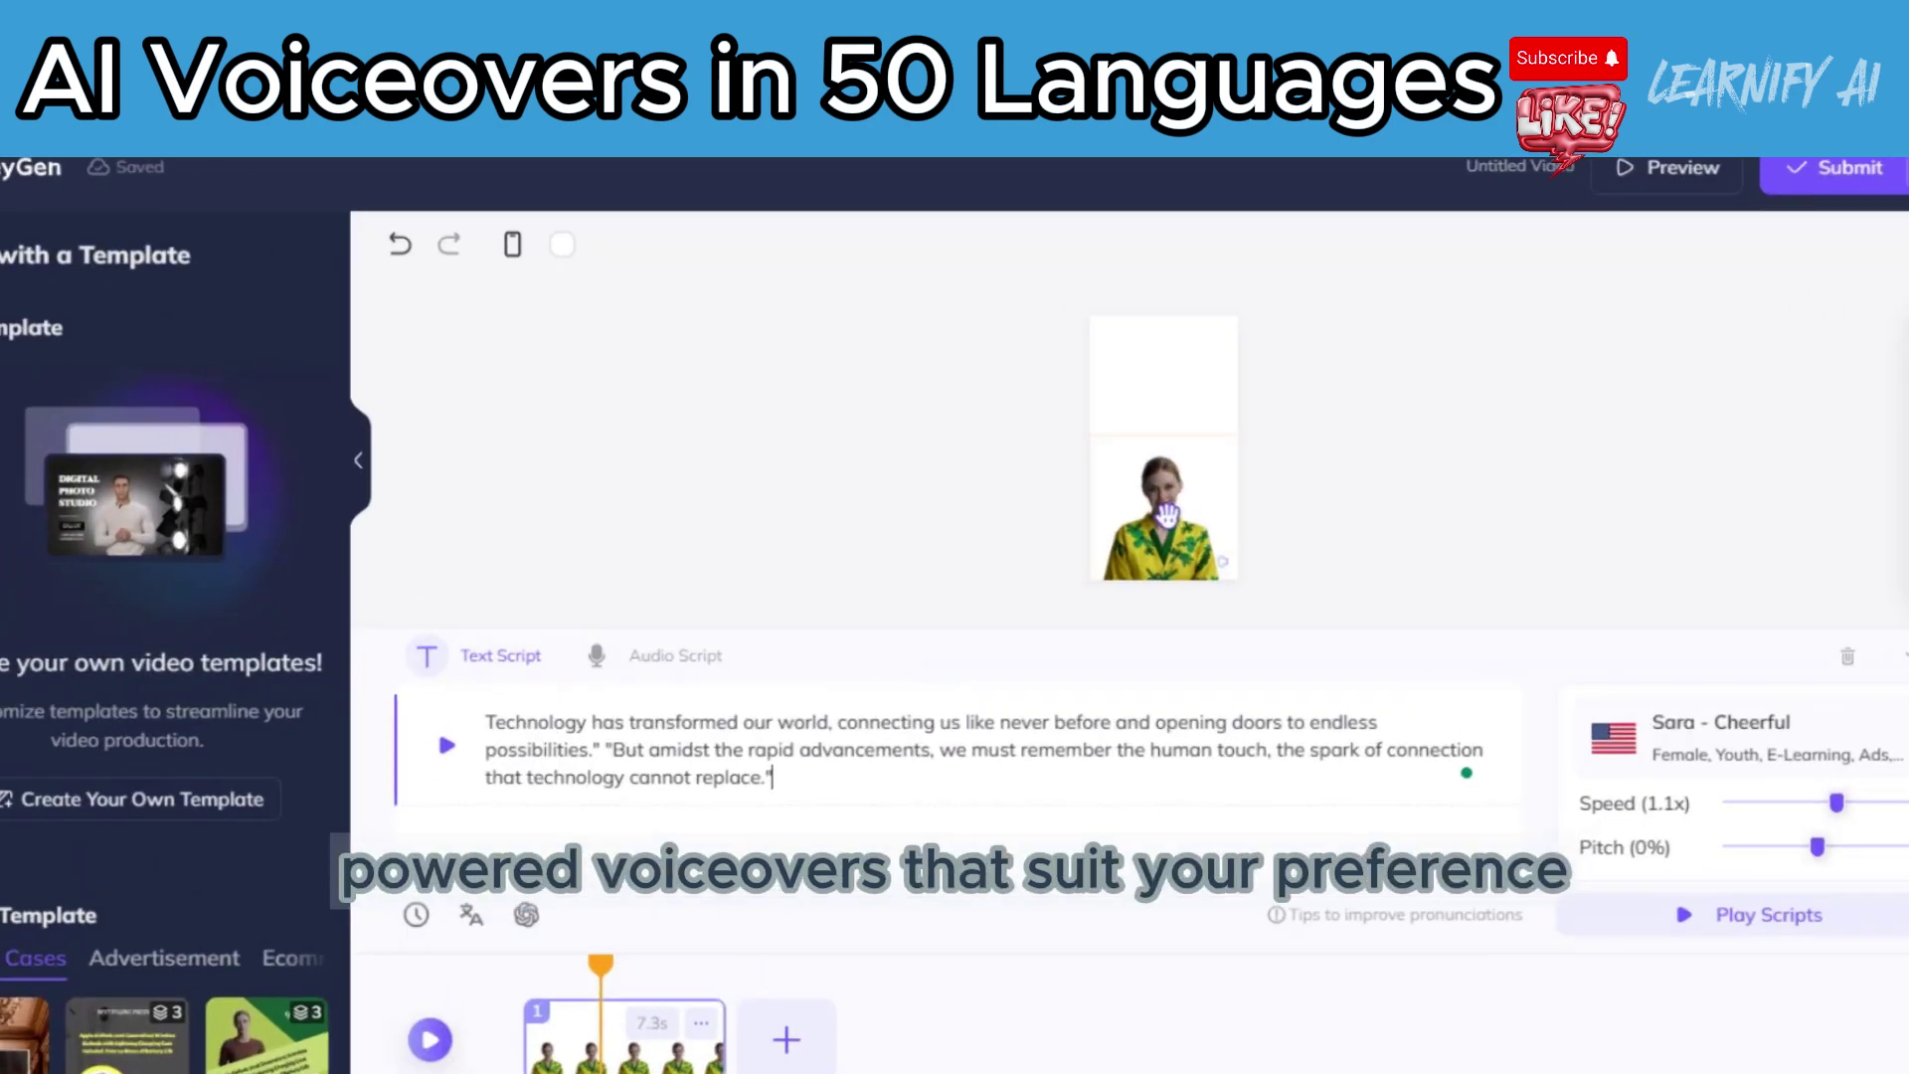
left_click_drag(1124, 443, 1255, 167)
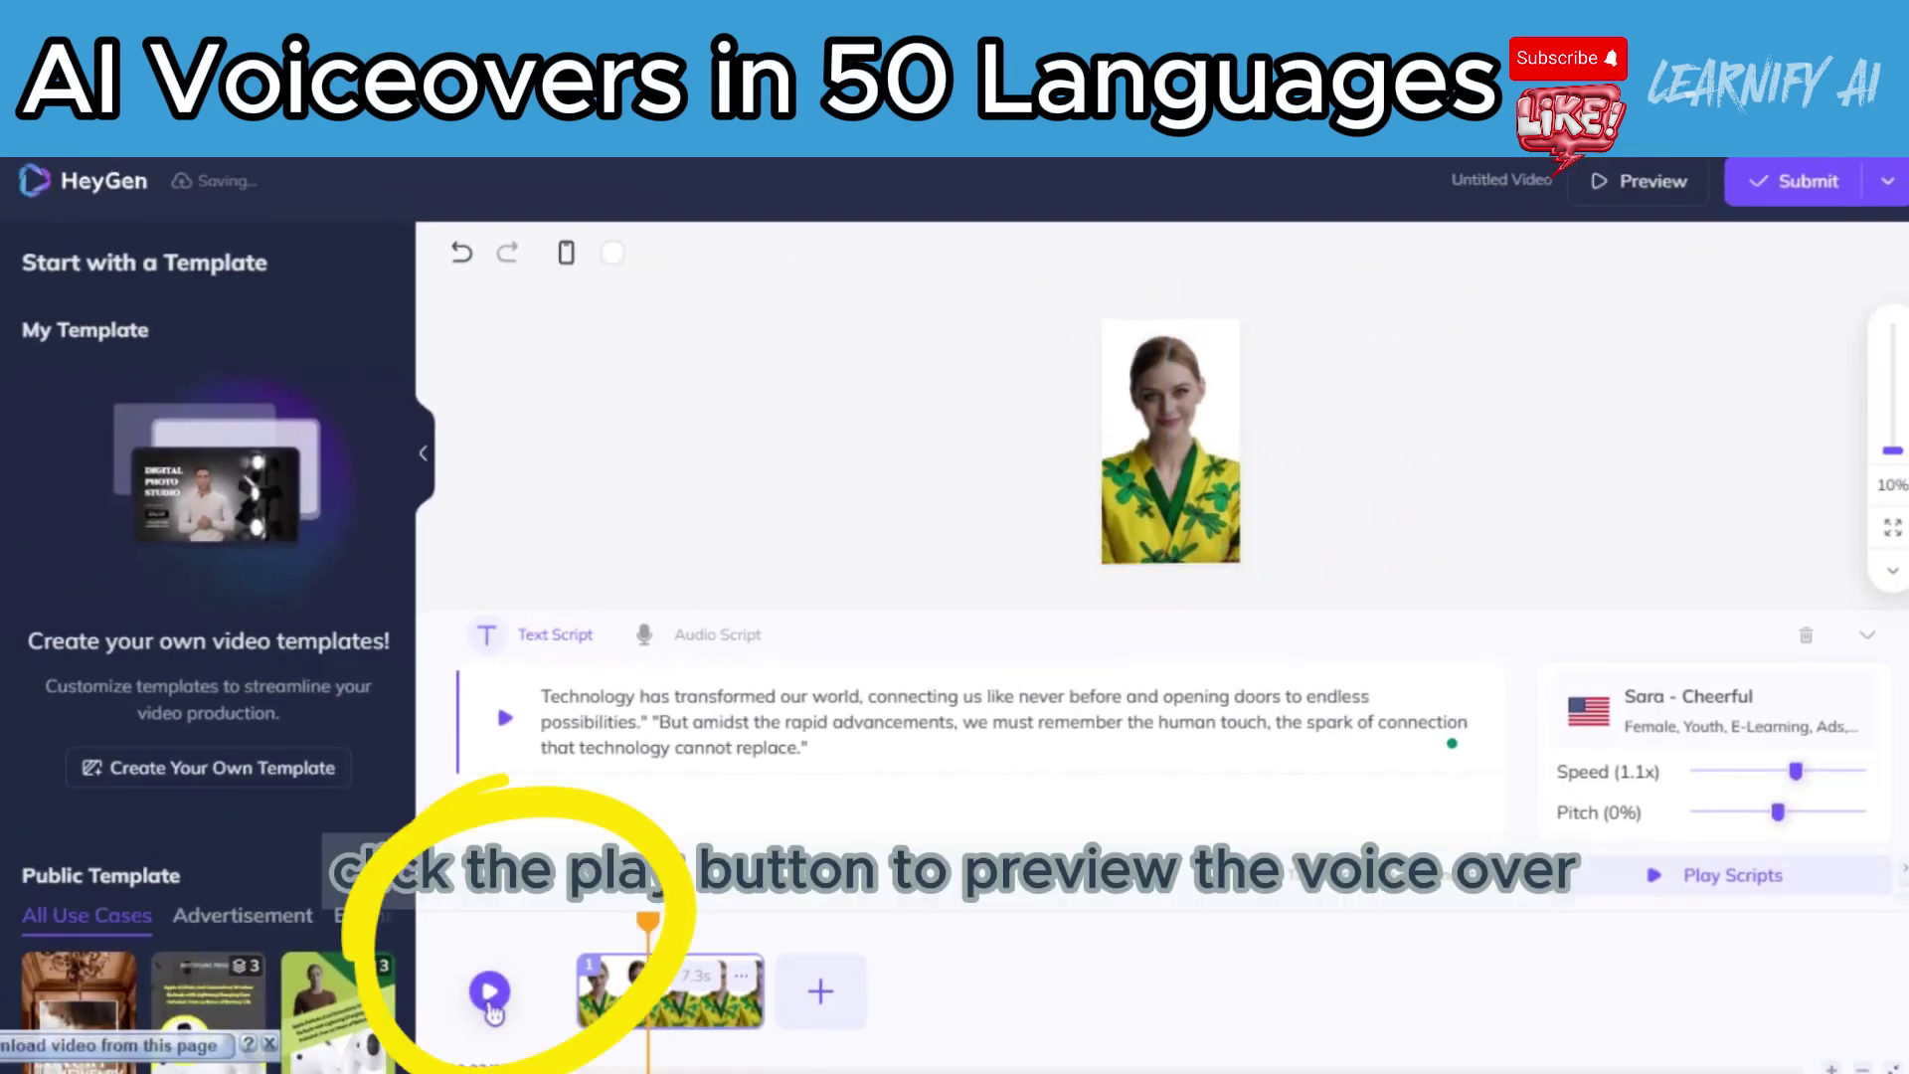
left_click(489, 991)
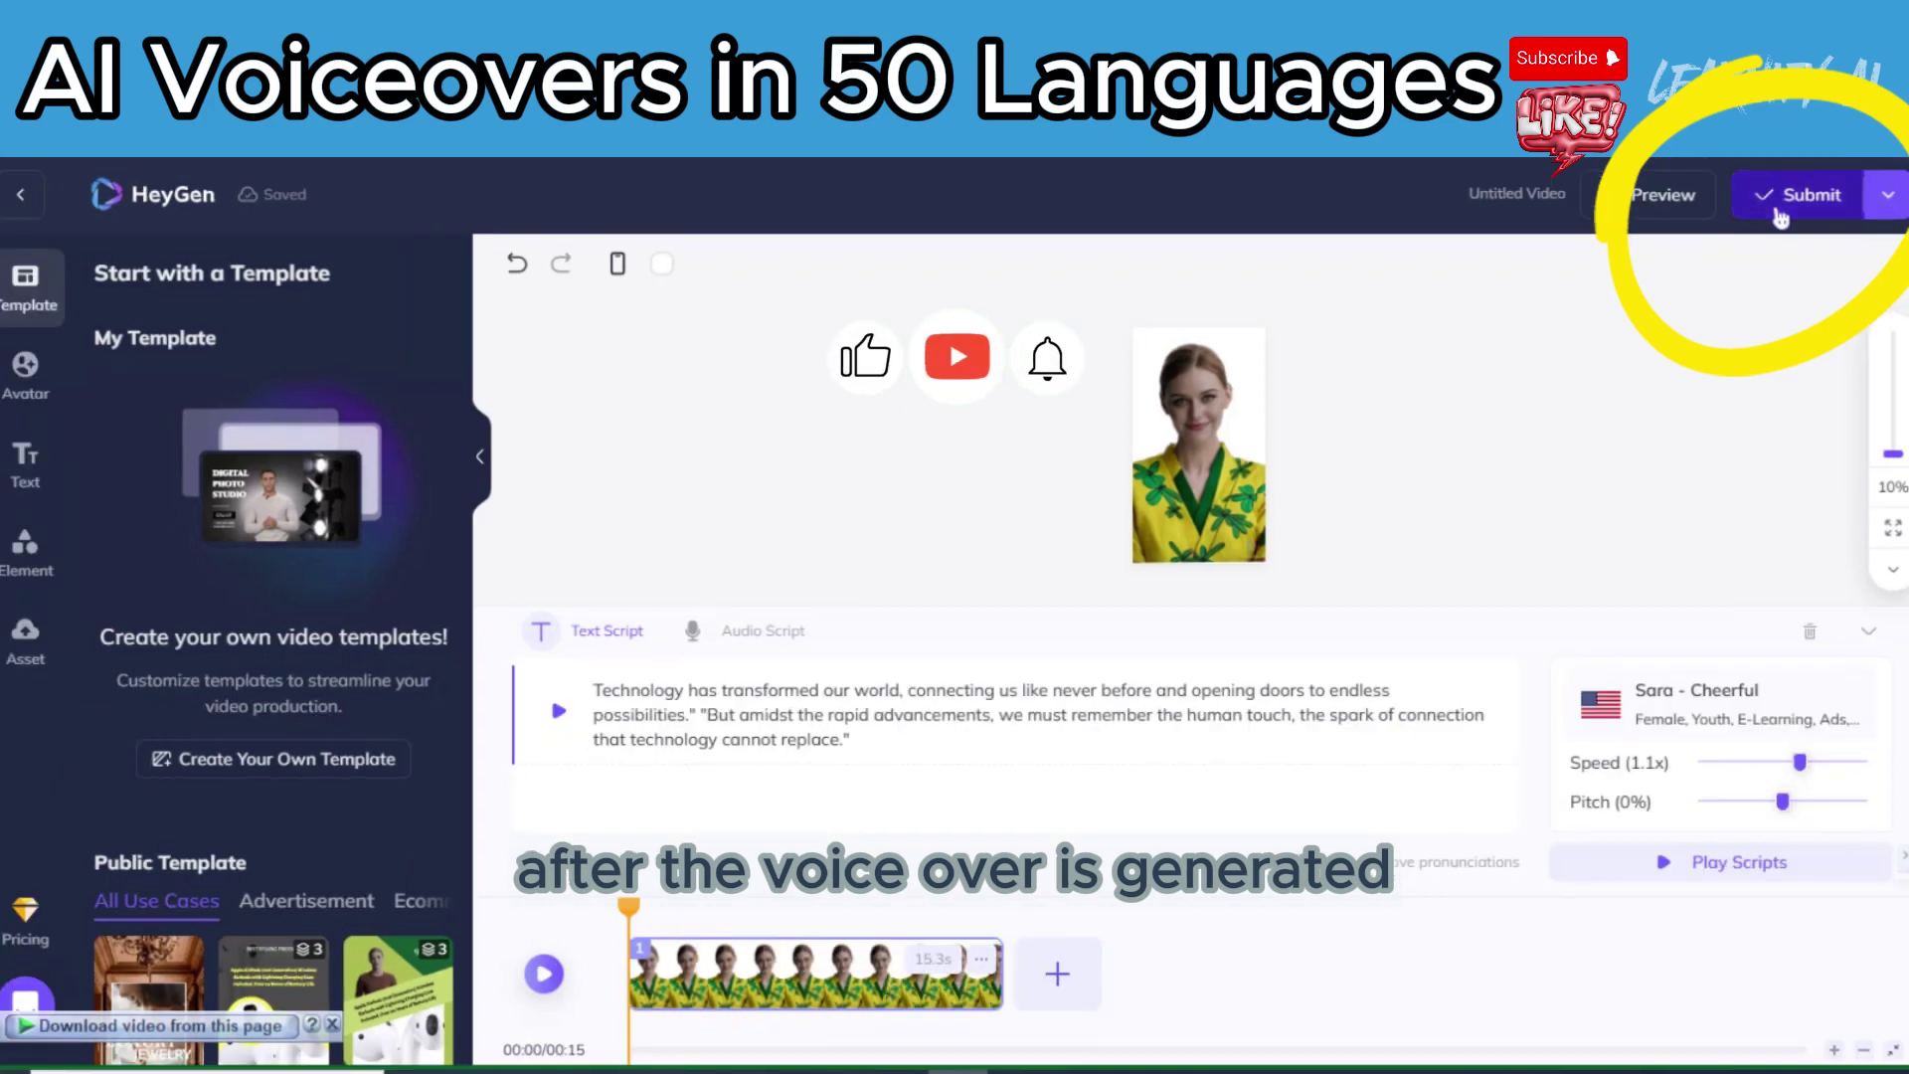
left_click(1779, 213)
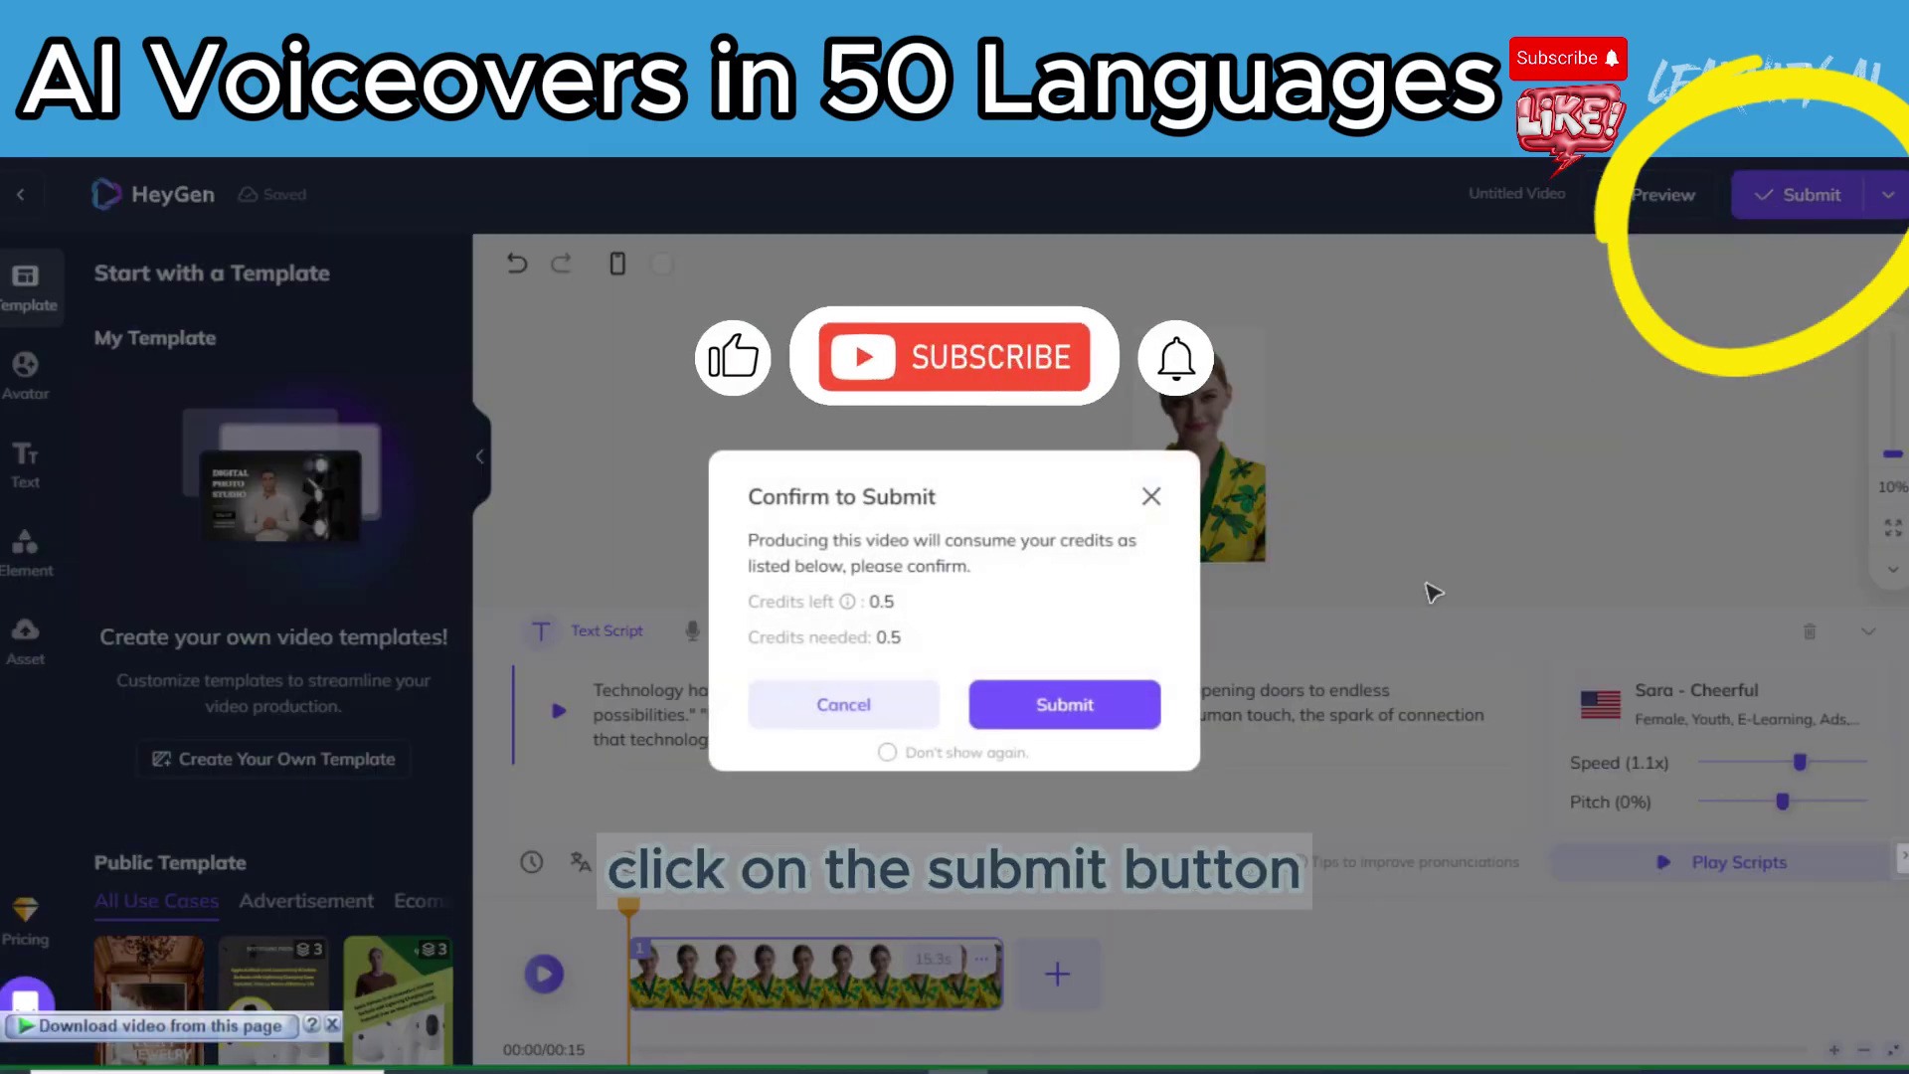
Confirm submission for 0.5 credits, download the 1080P video, and start a new portrait video.
left_click(1064, 704)
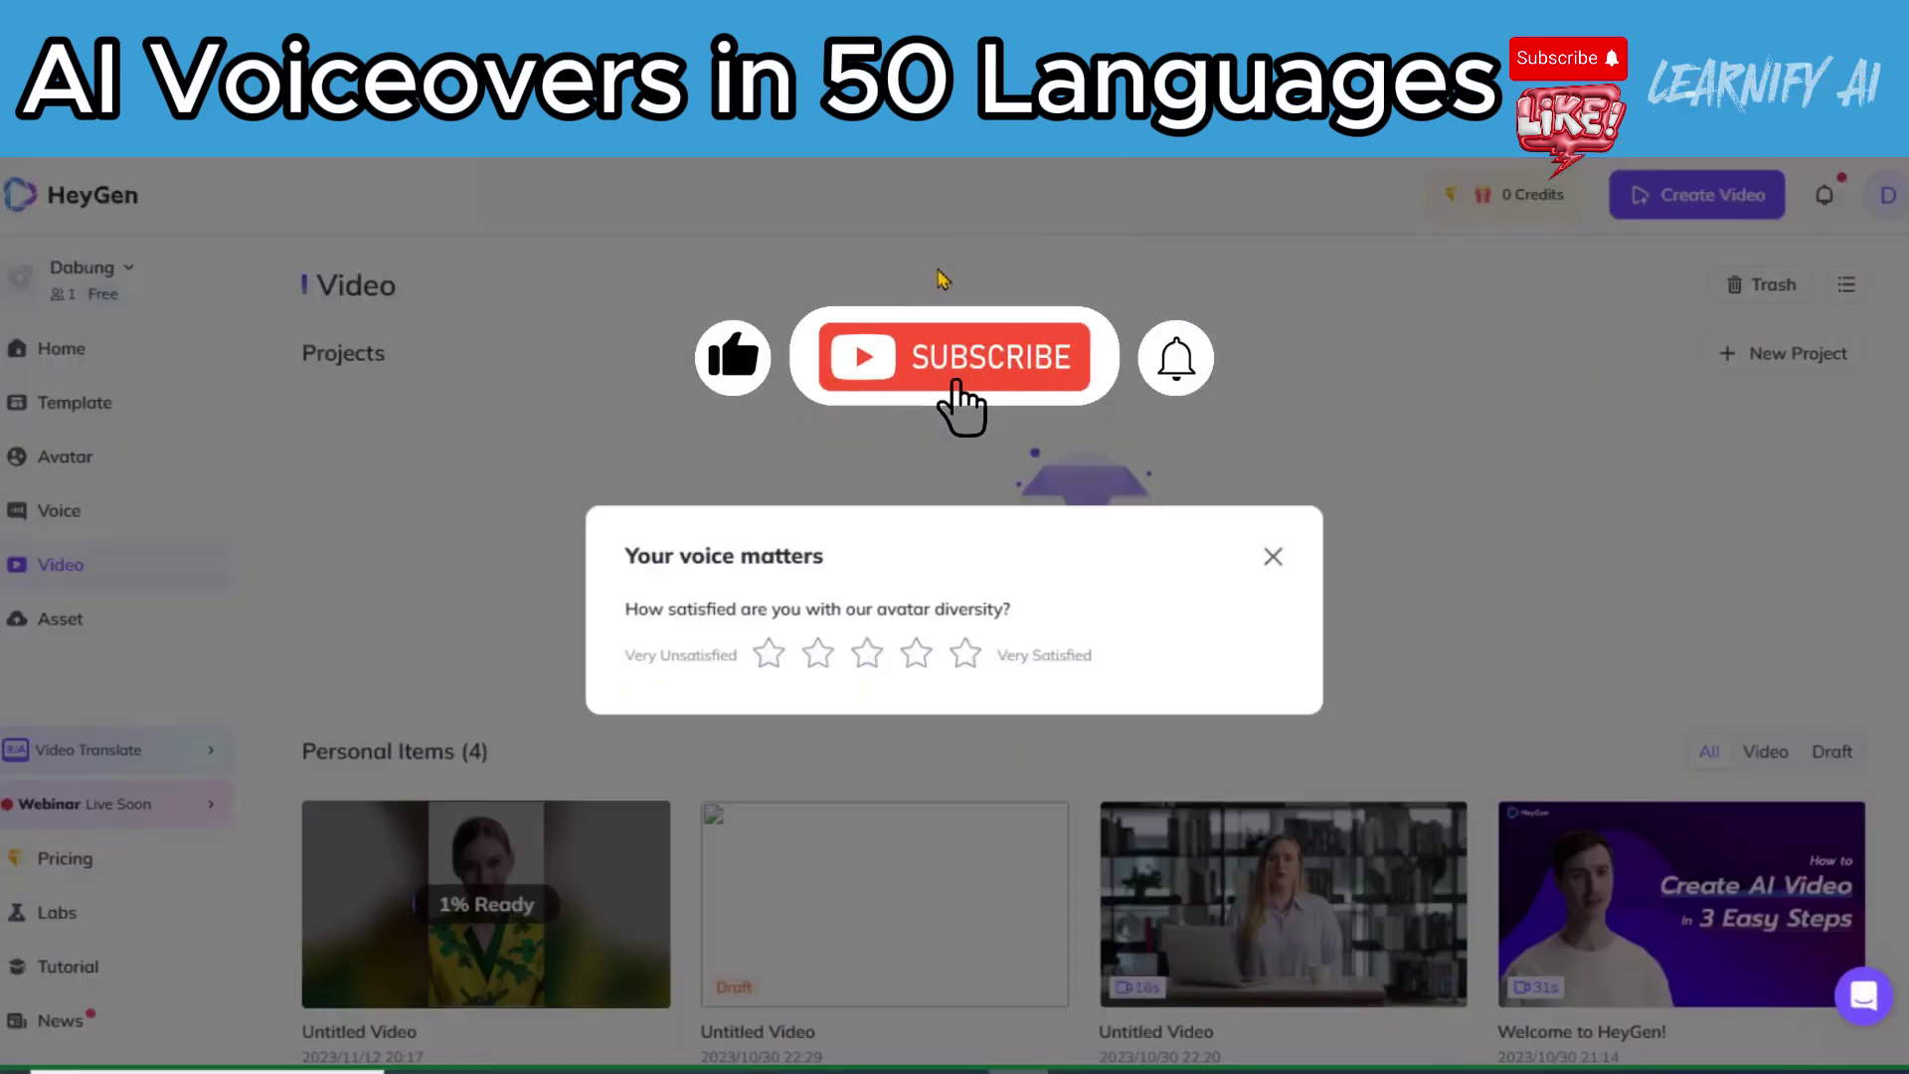
left_click(921, 277)
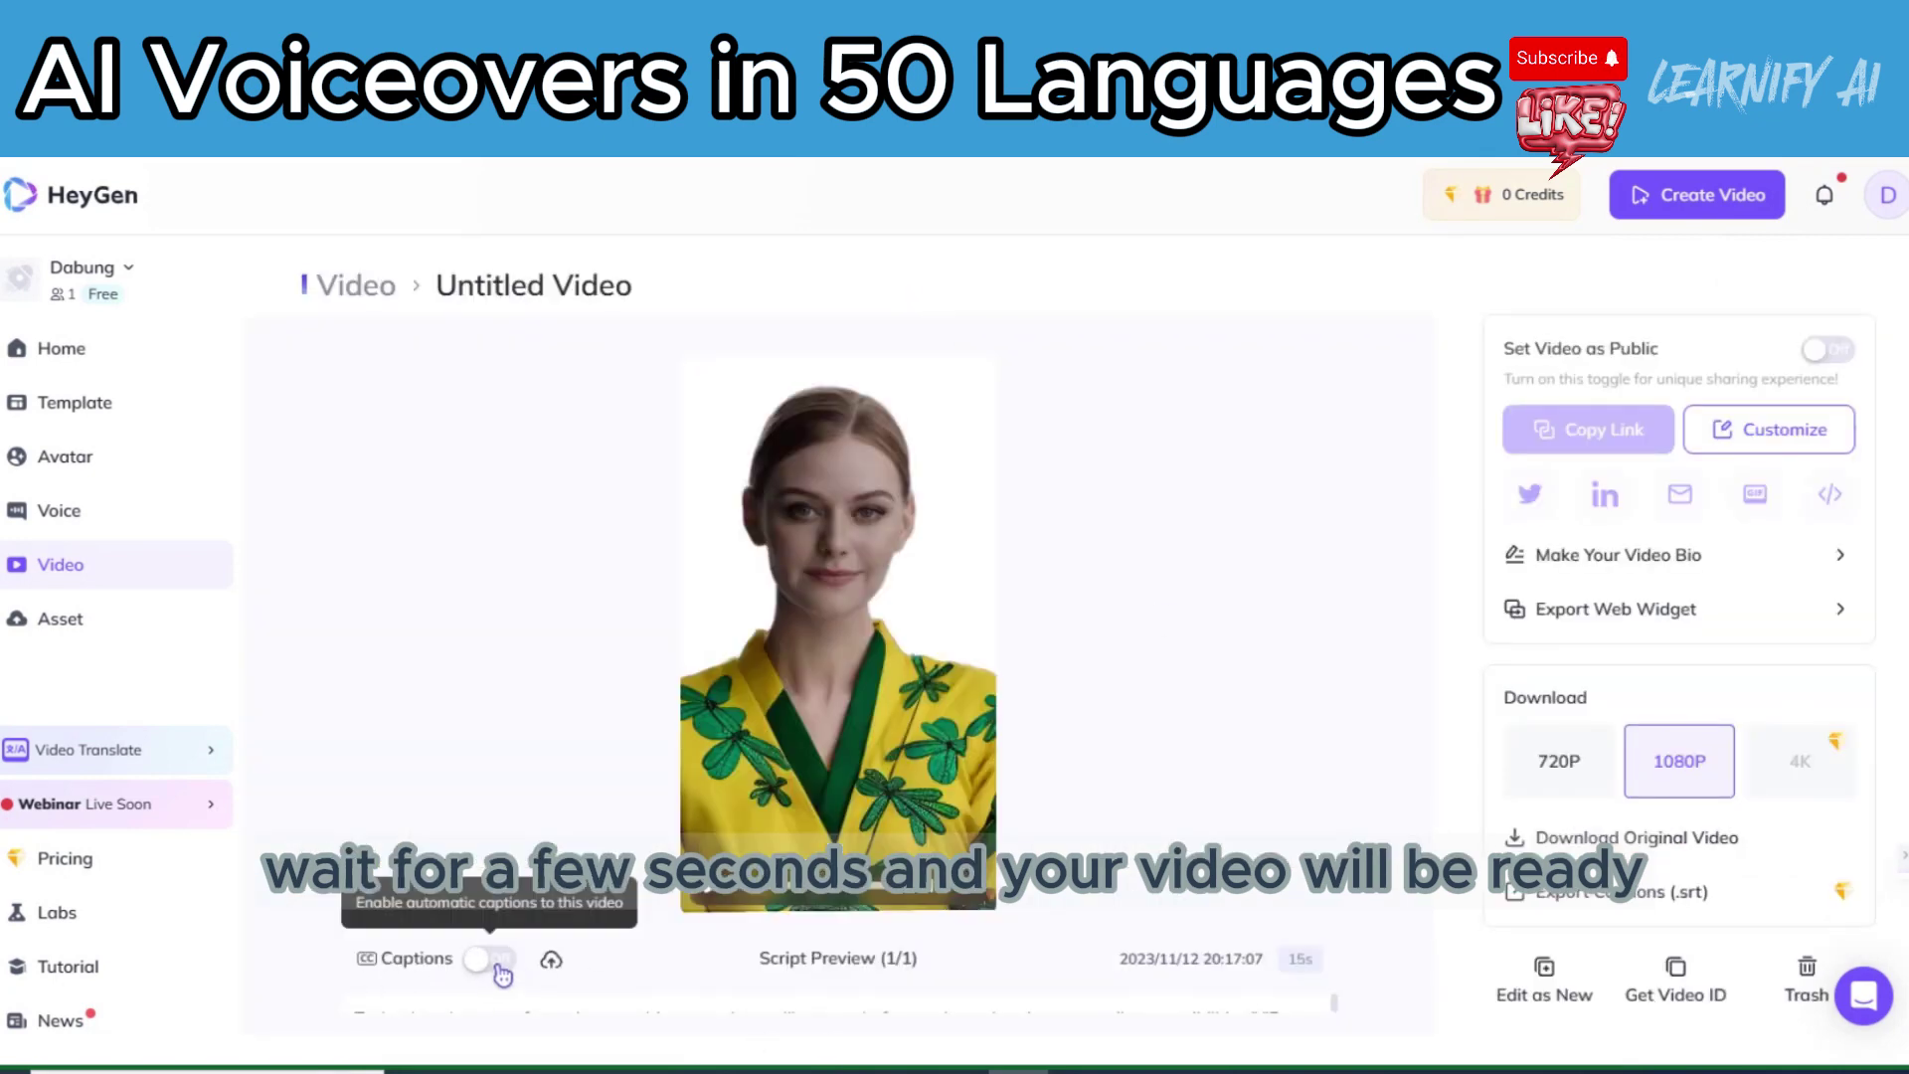
left_click(1639, 858)
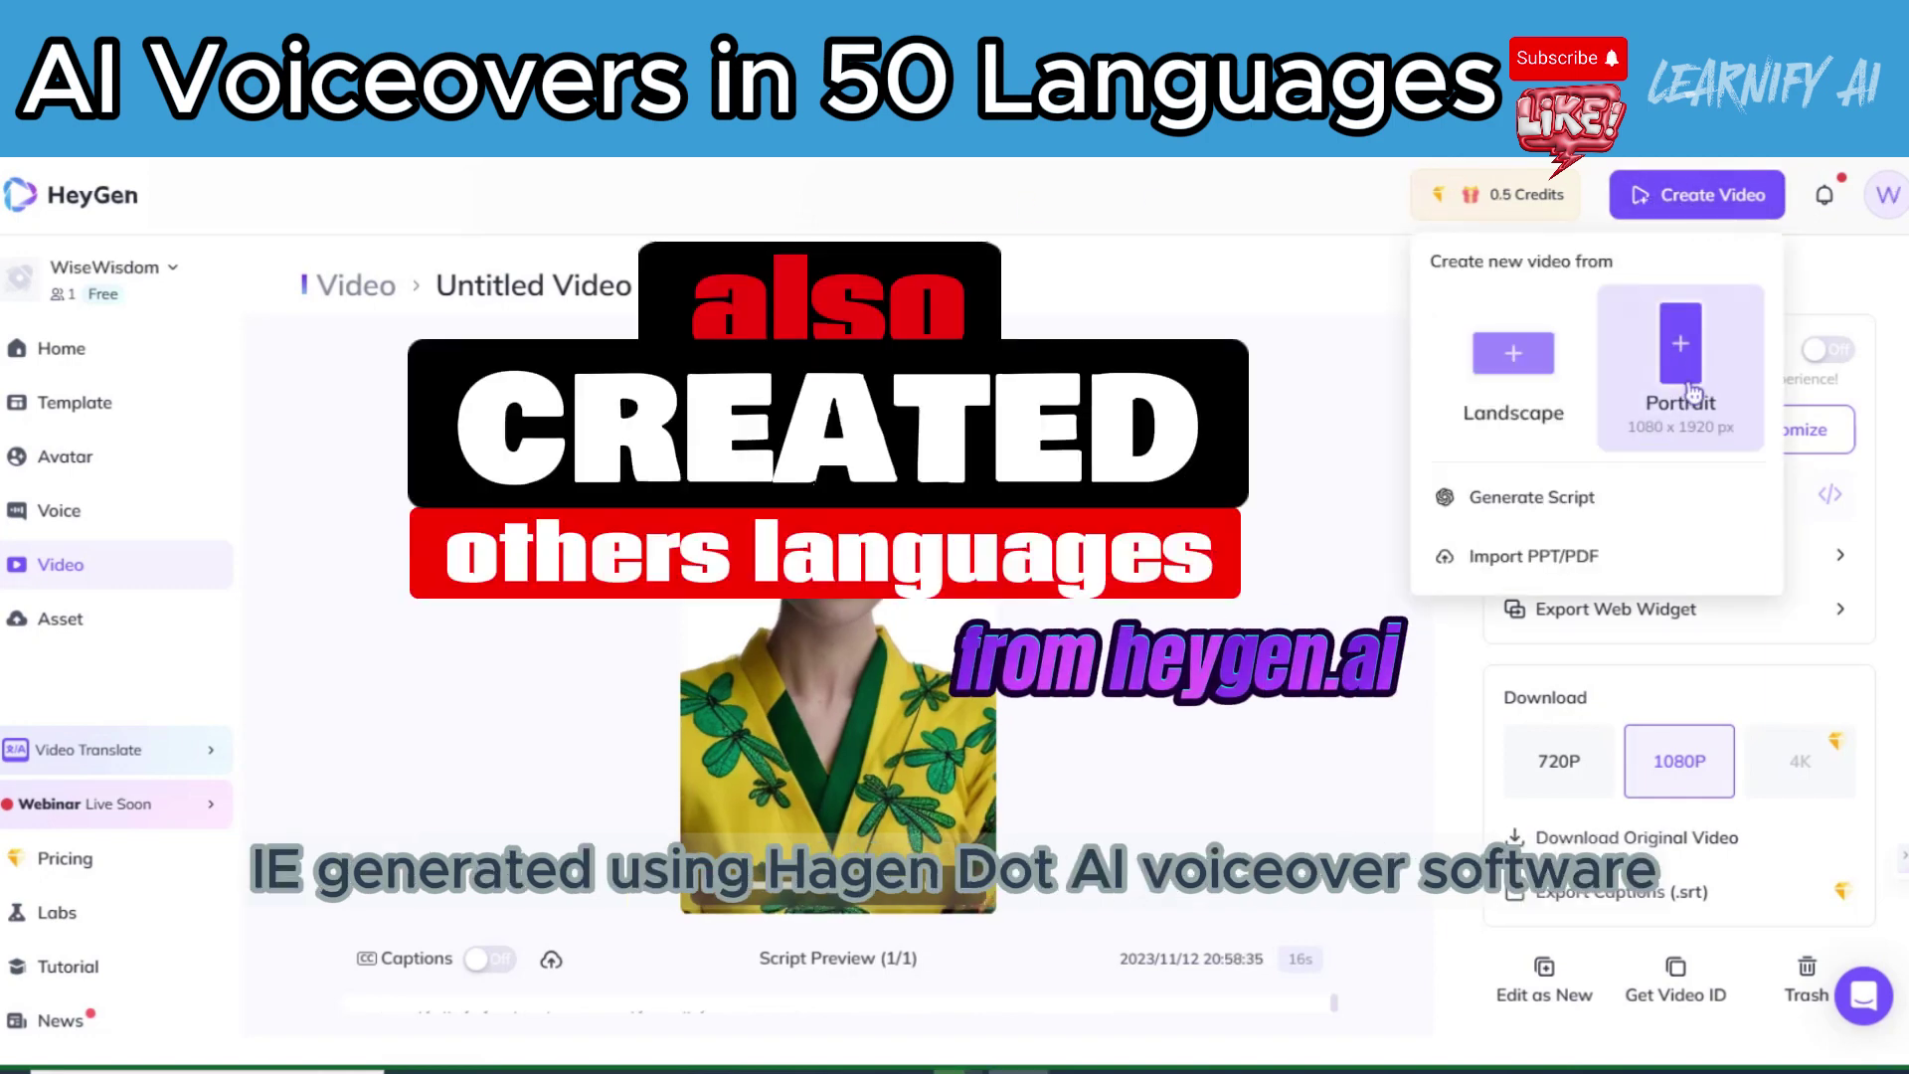
left_click(1693, 393)
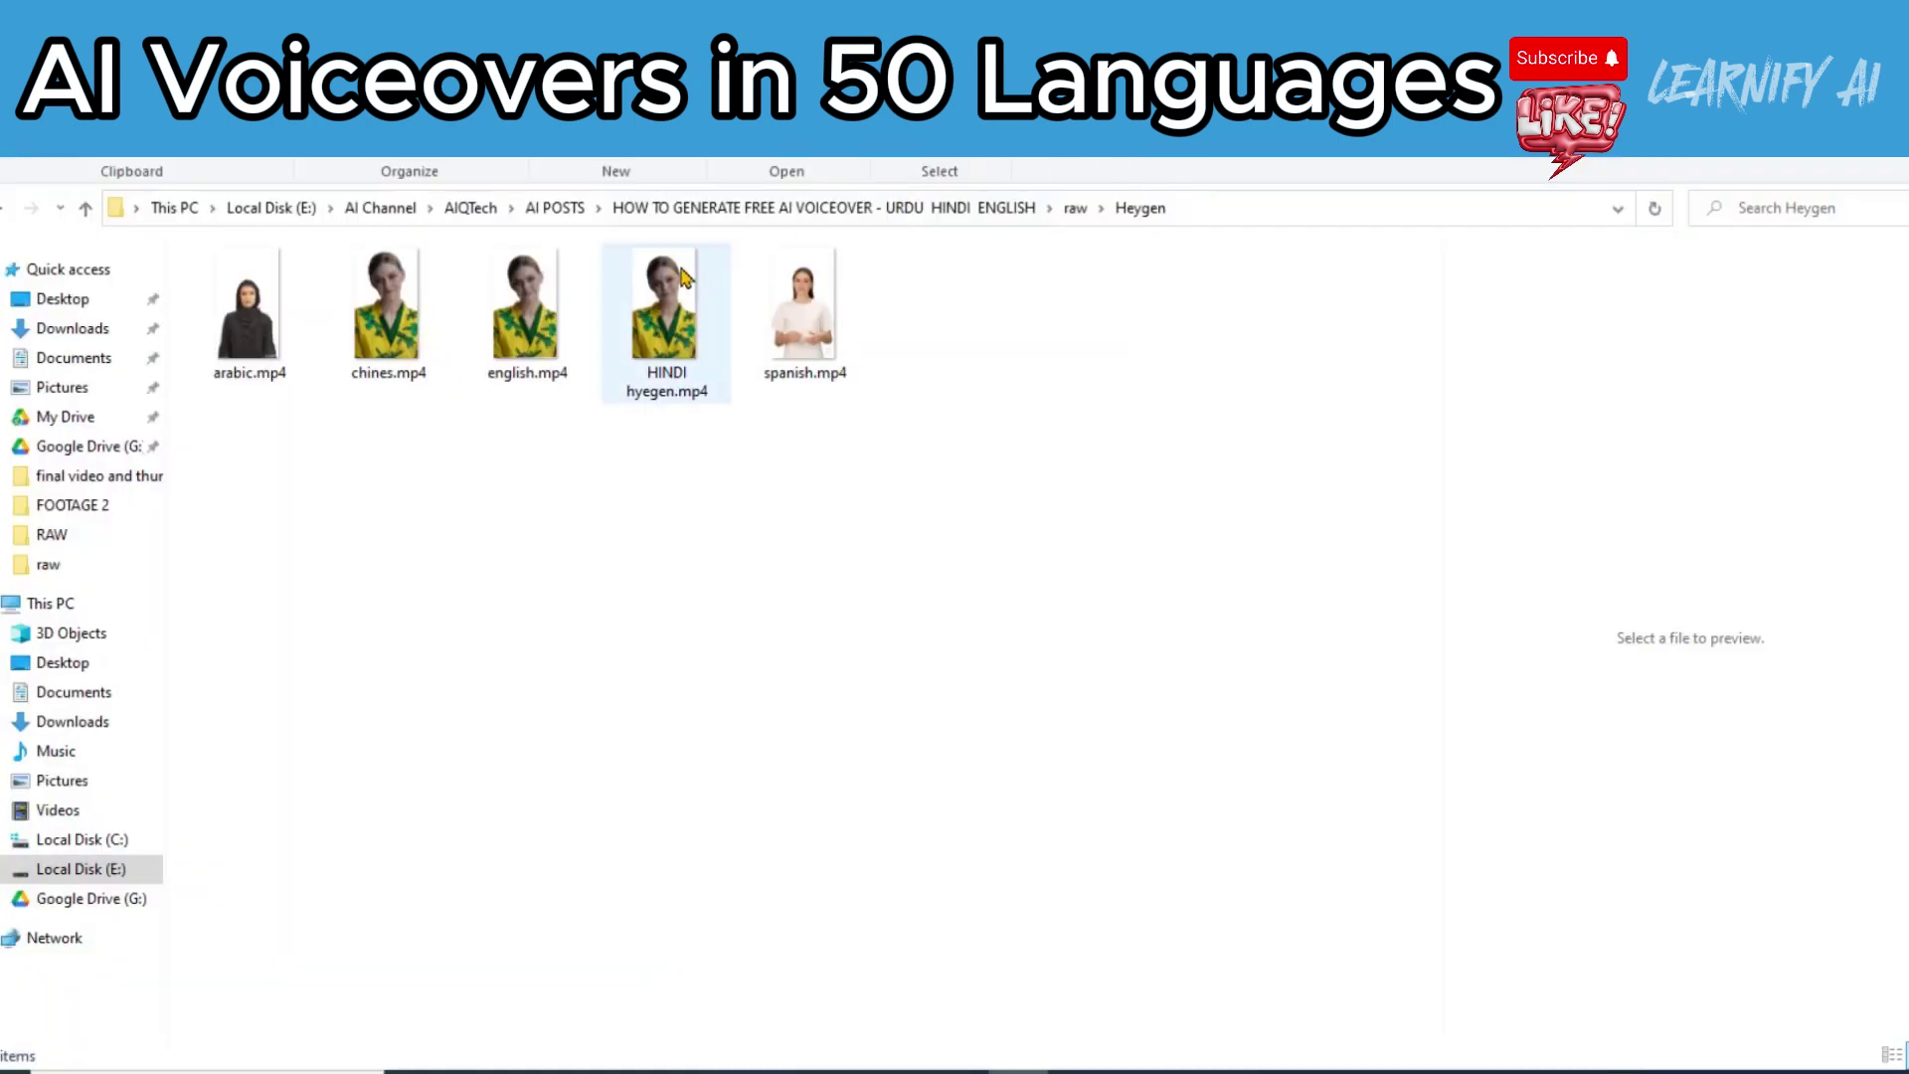
Preview english, chines, HINDI hyegen, spanish and arabic MP4s in the Heygen folder.
left_click(537, 299)
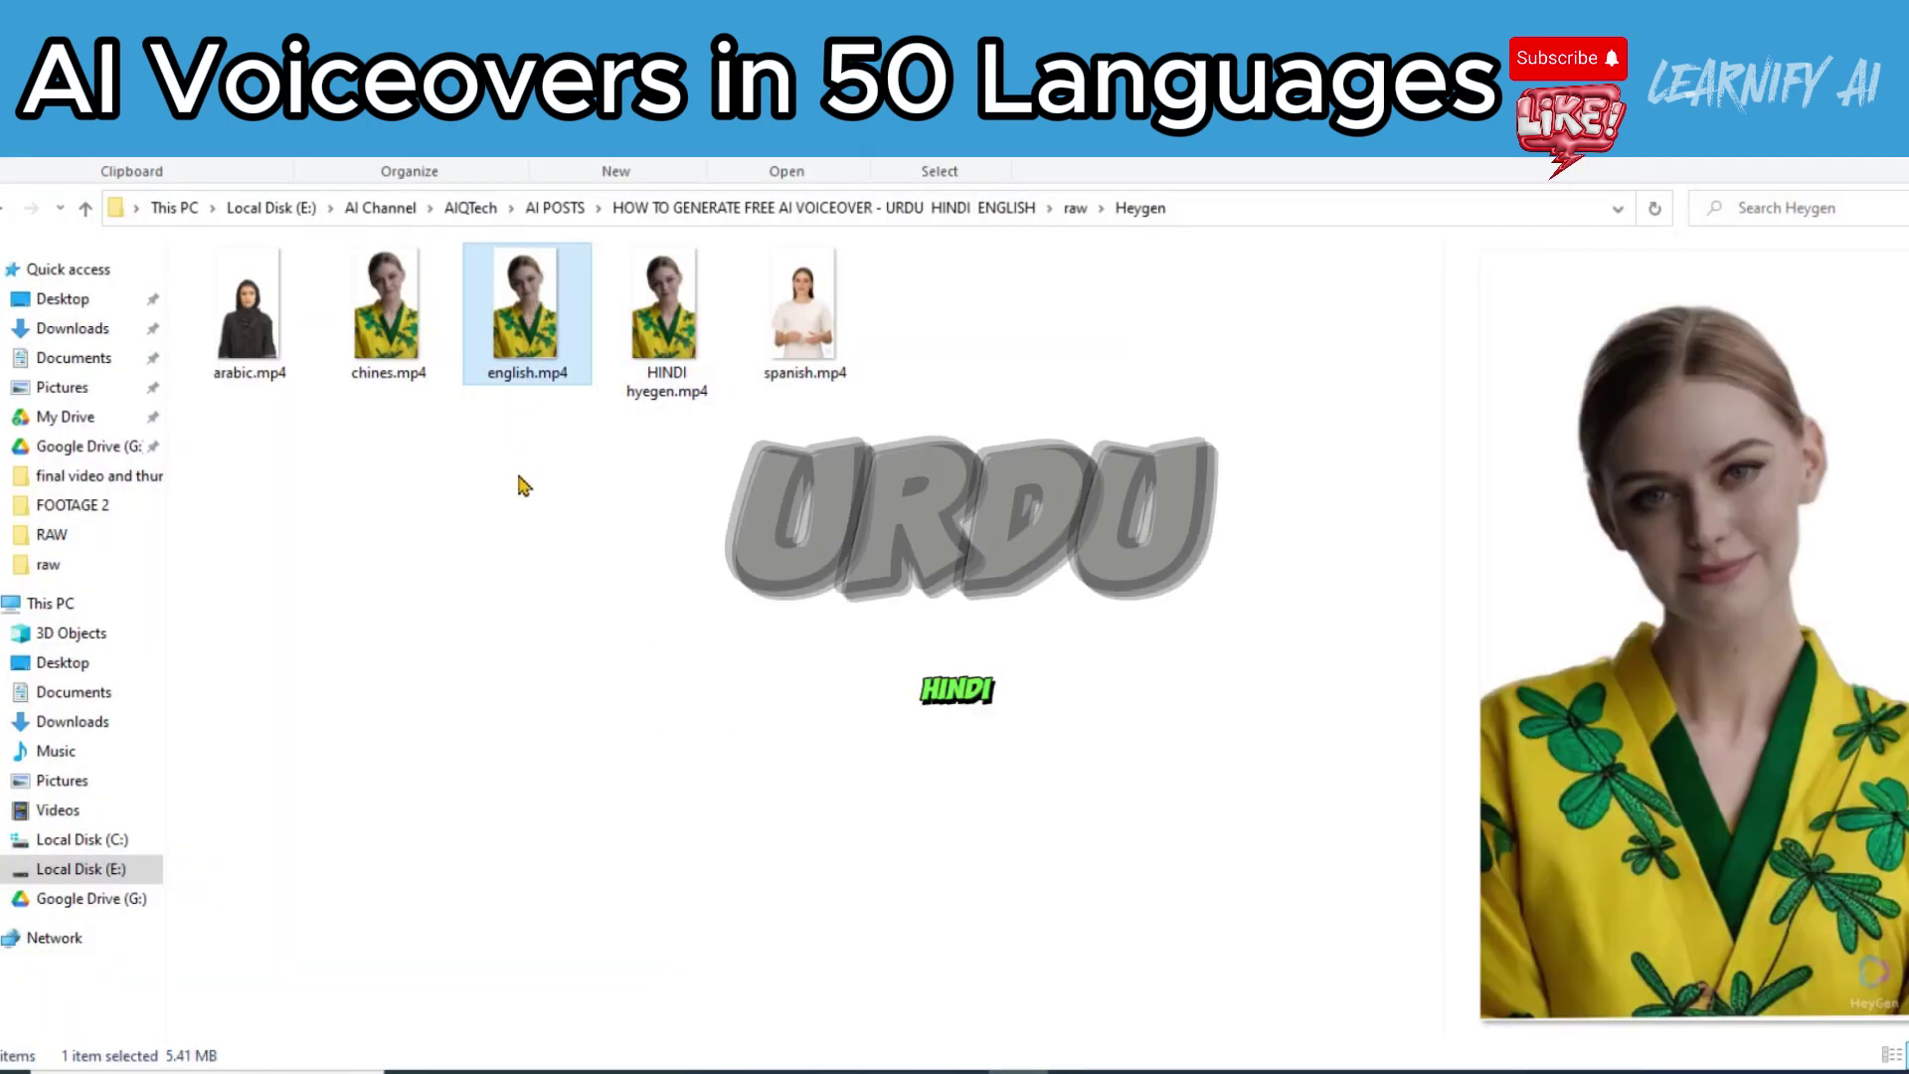
left_click(378, 320)
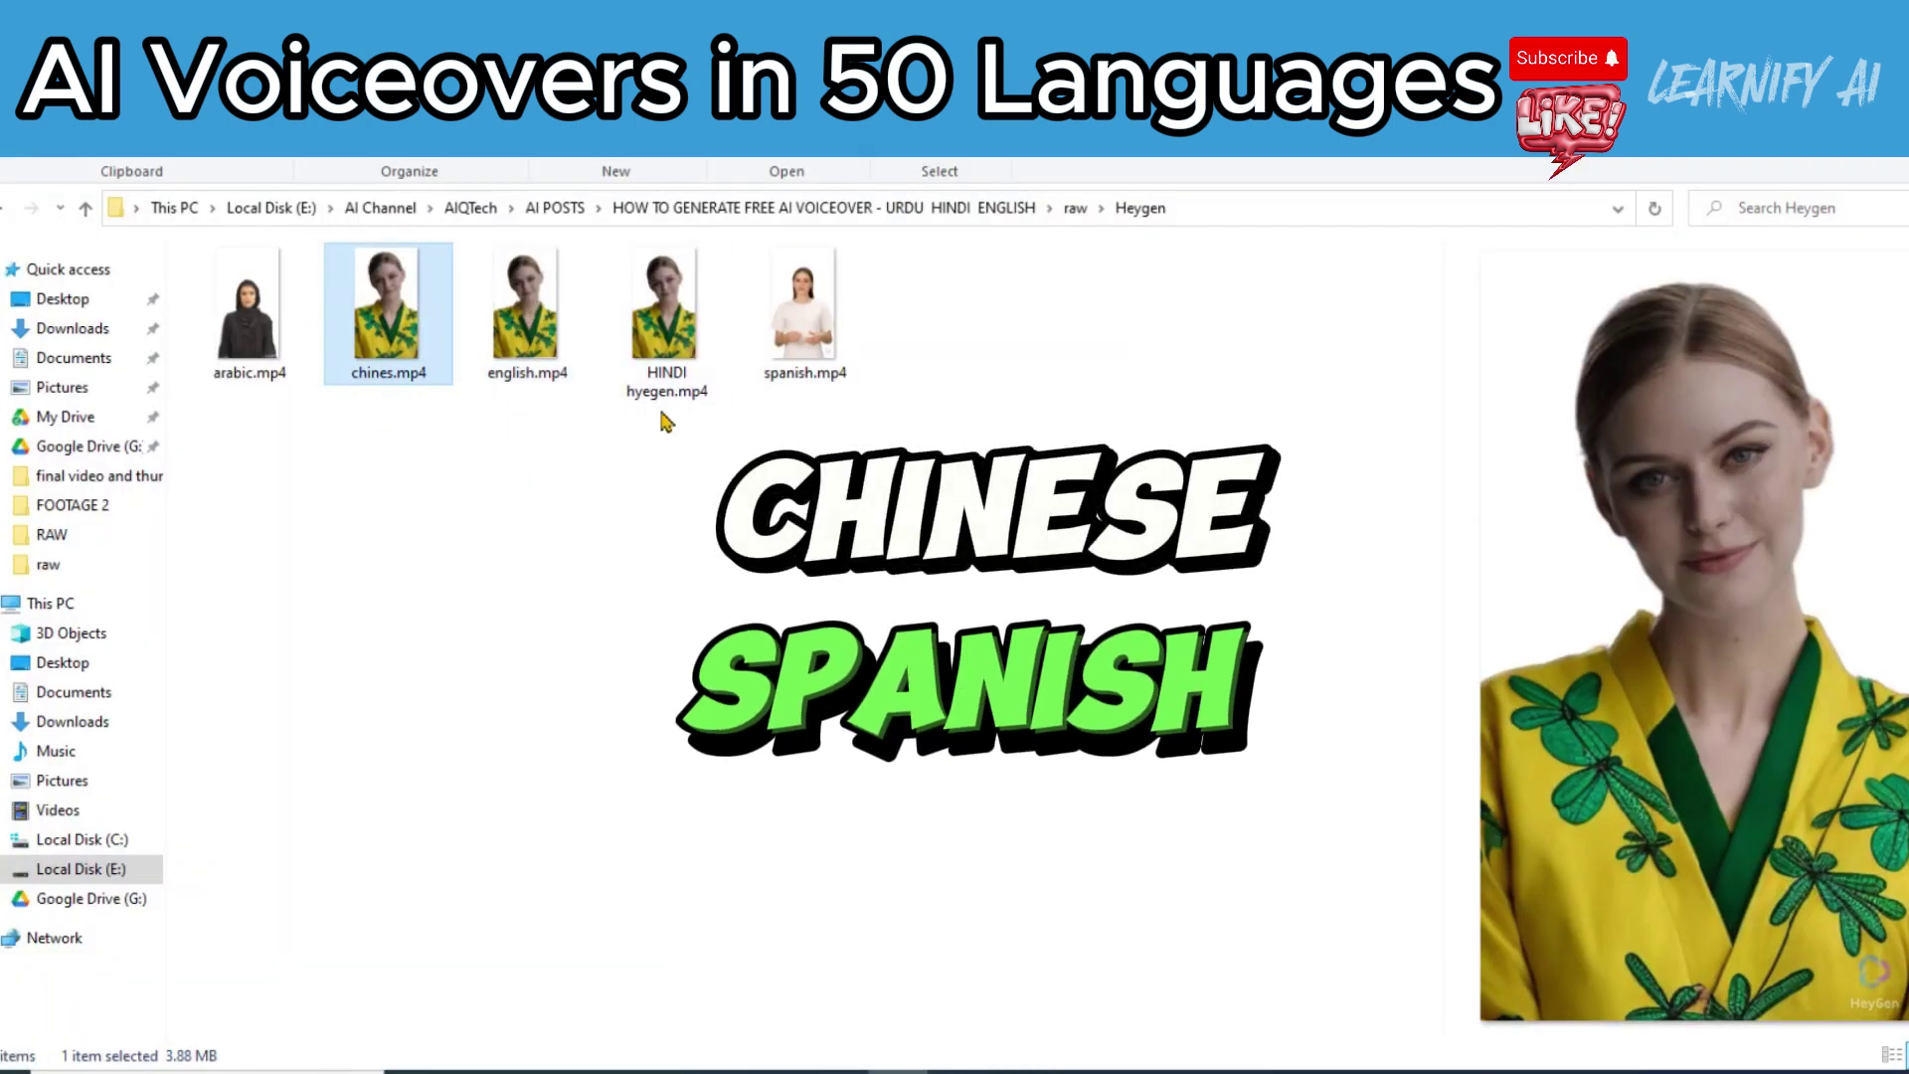
left_click(665, 343)
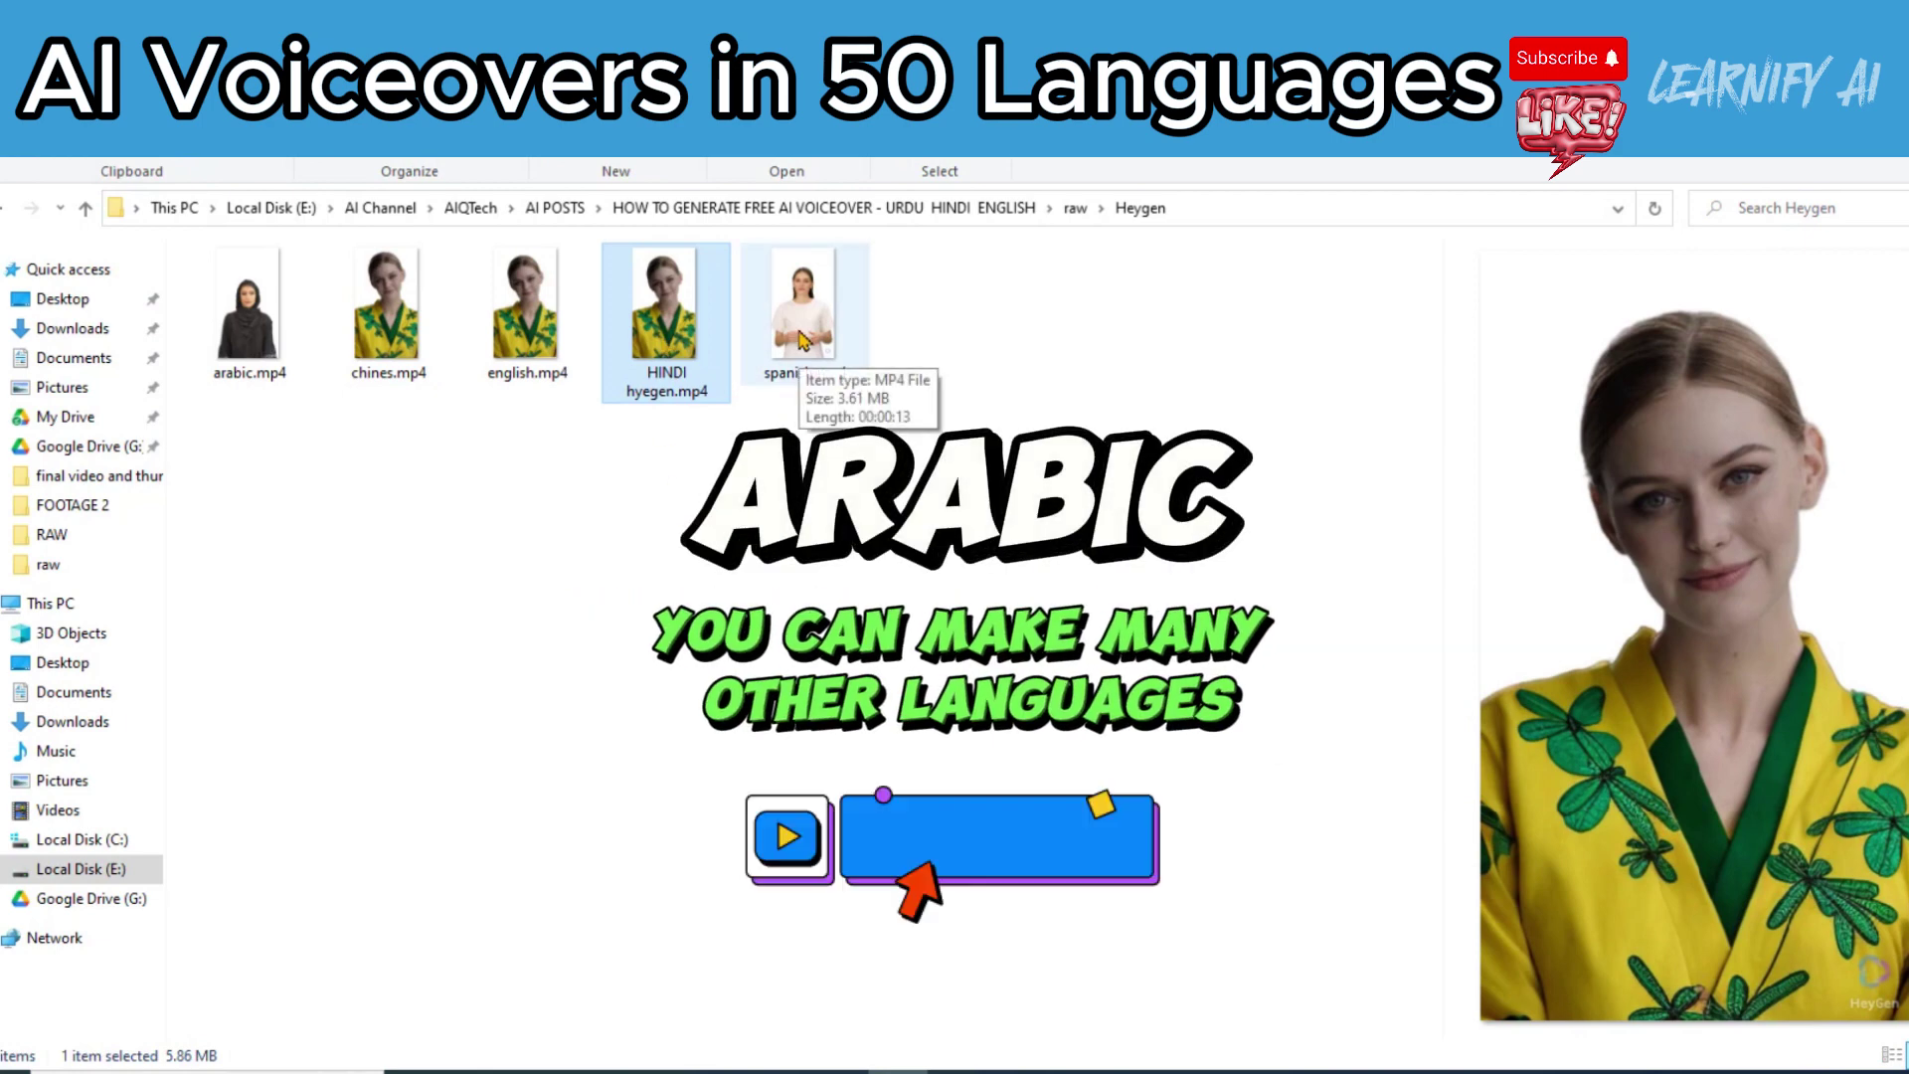
left_click(803, 338)
left_click(261, 316)
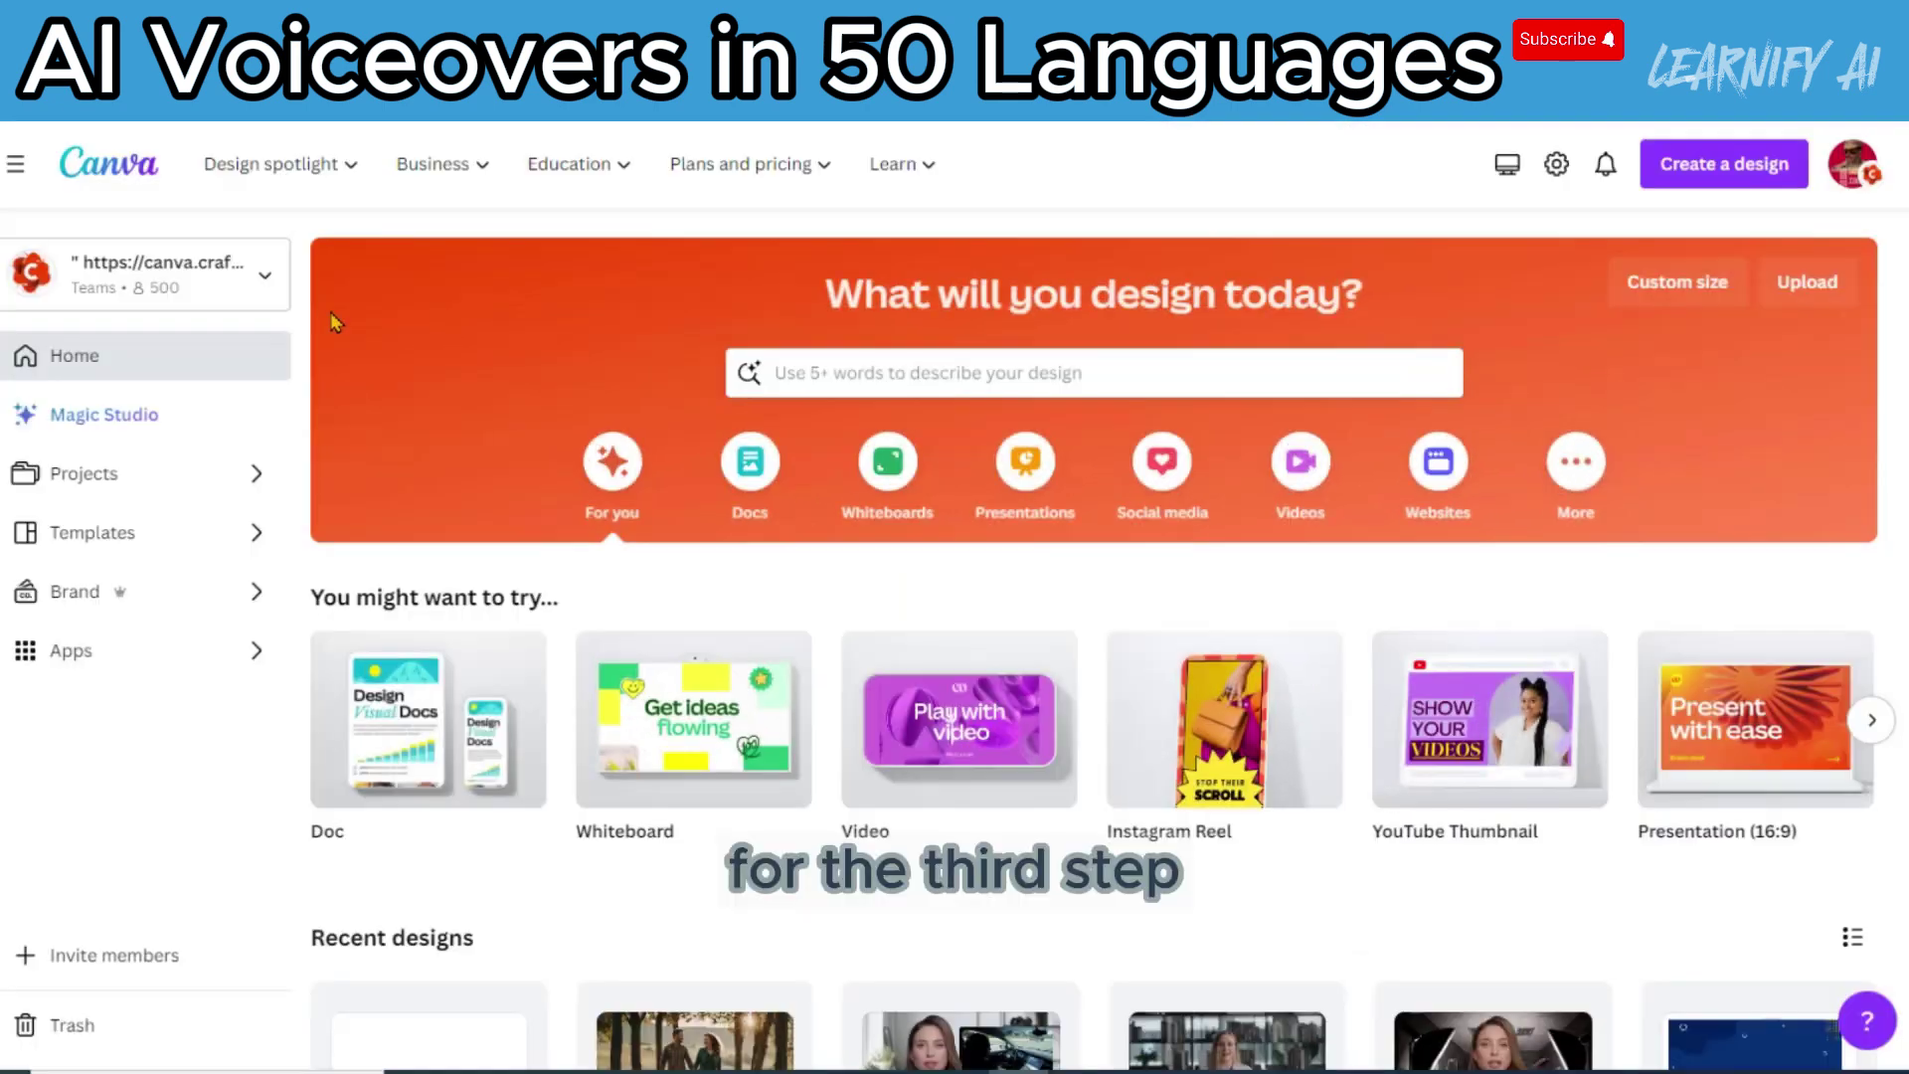
Create a blank Mobile Video, add the uploaded English avatar clip, and remove its background.
left_click(1298, 467)
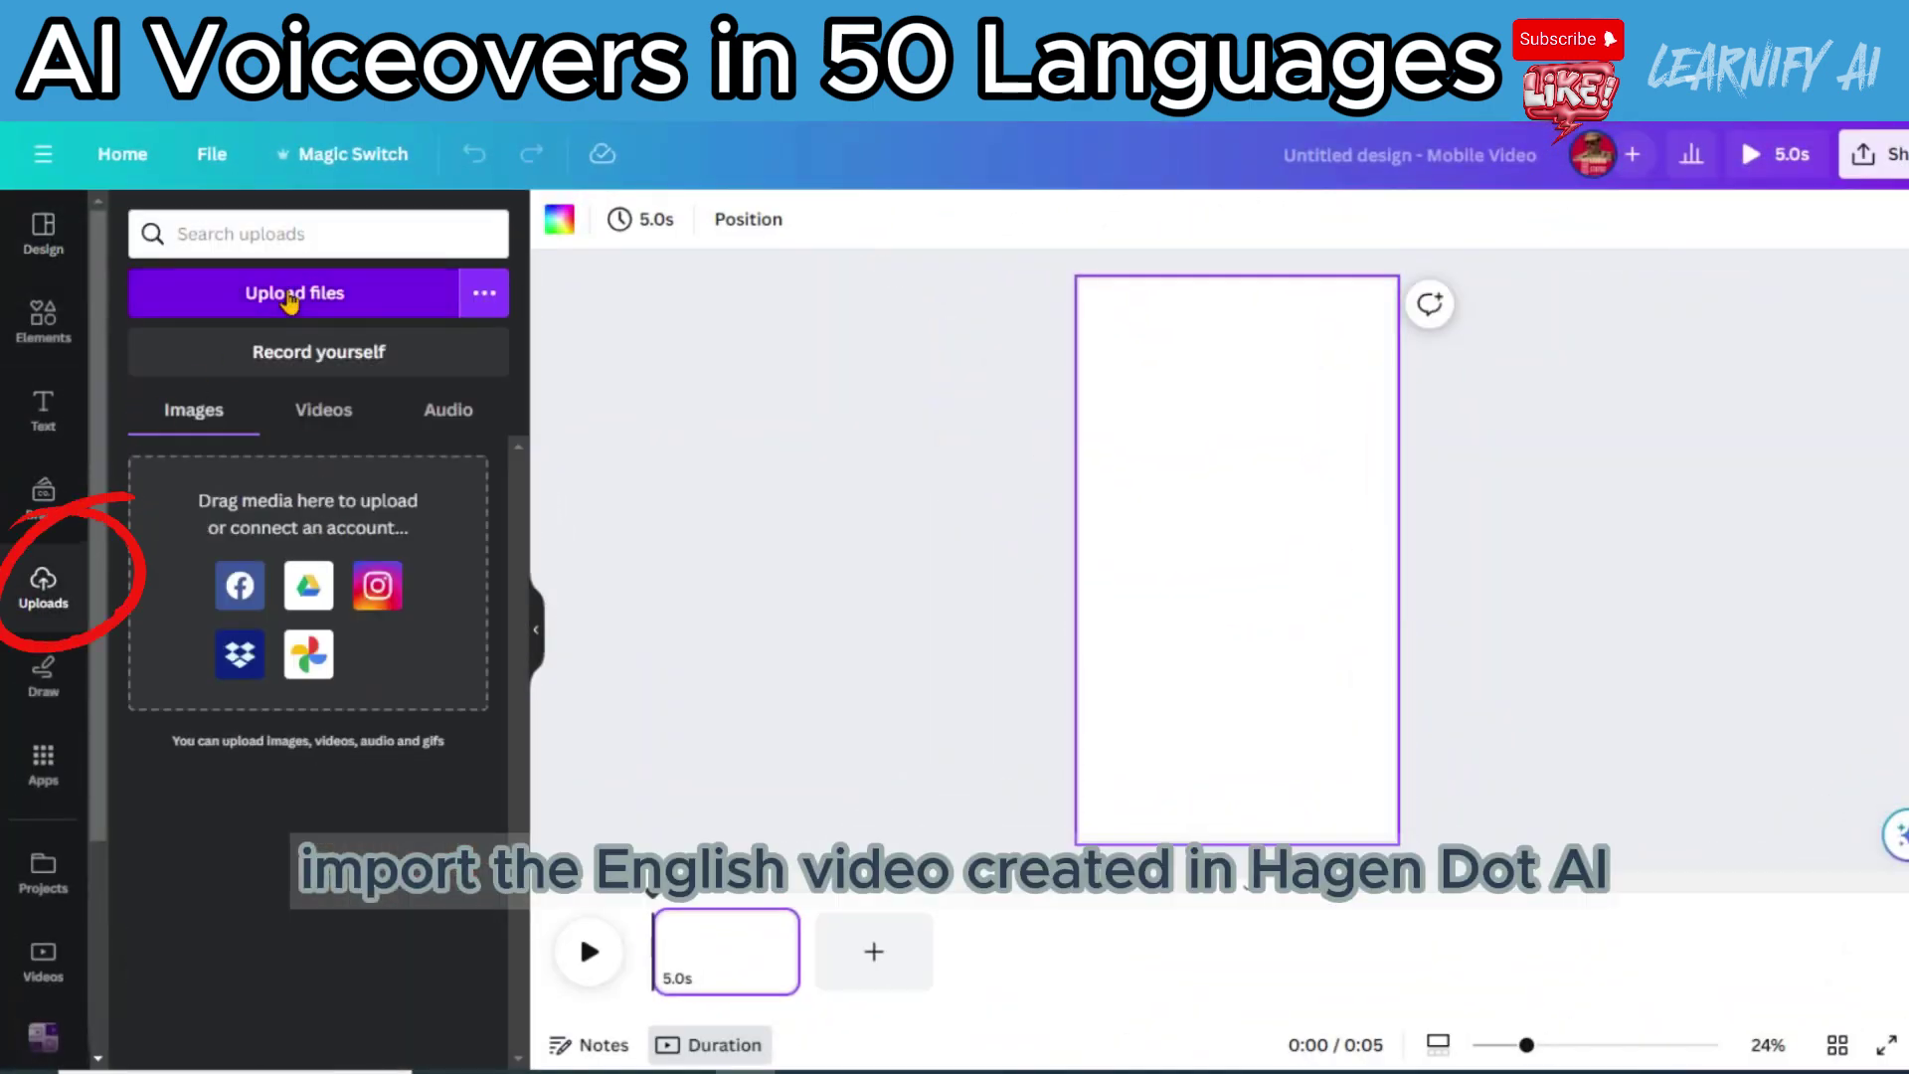
left_click(311, 297)
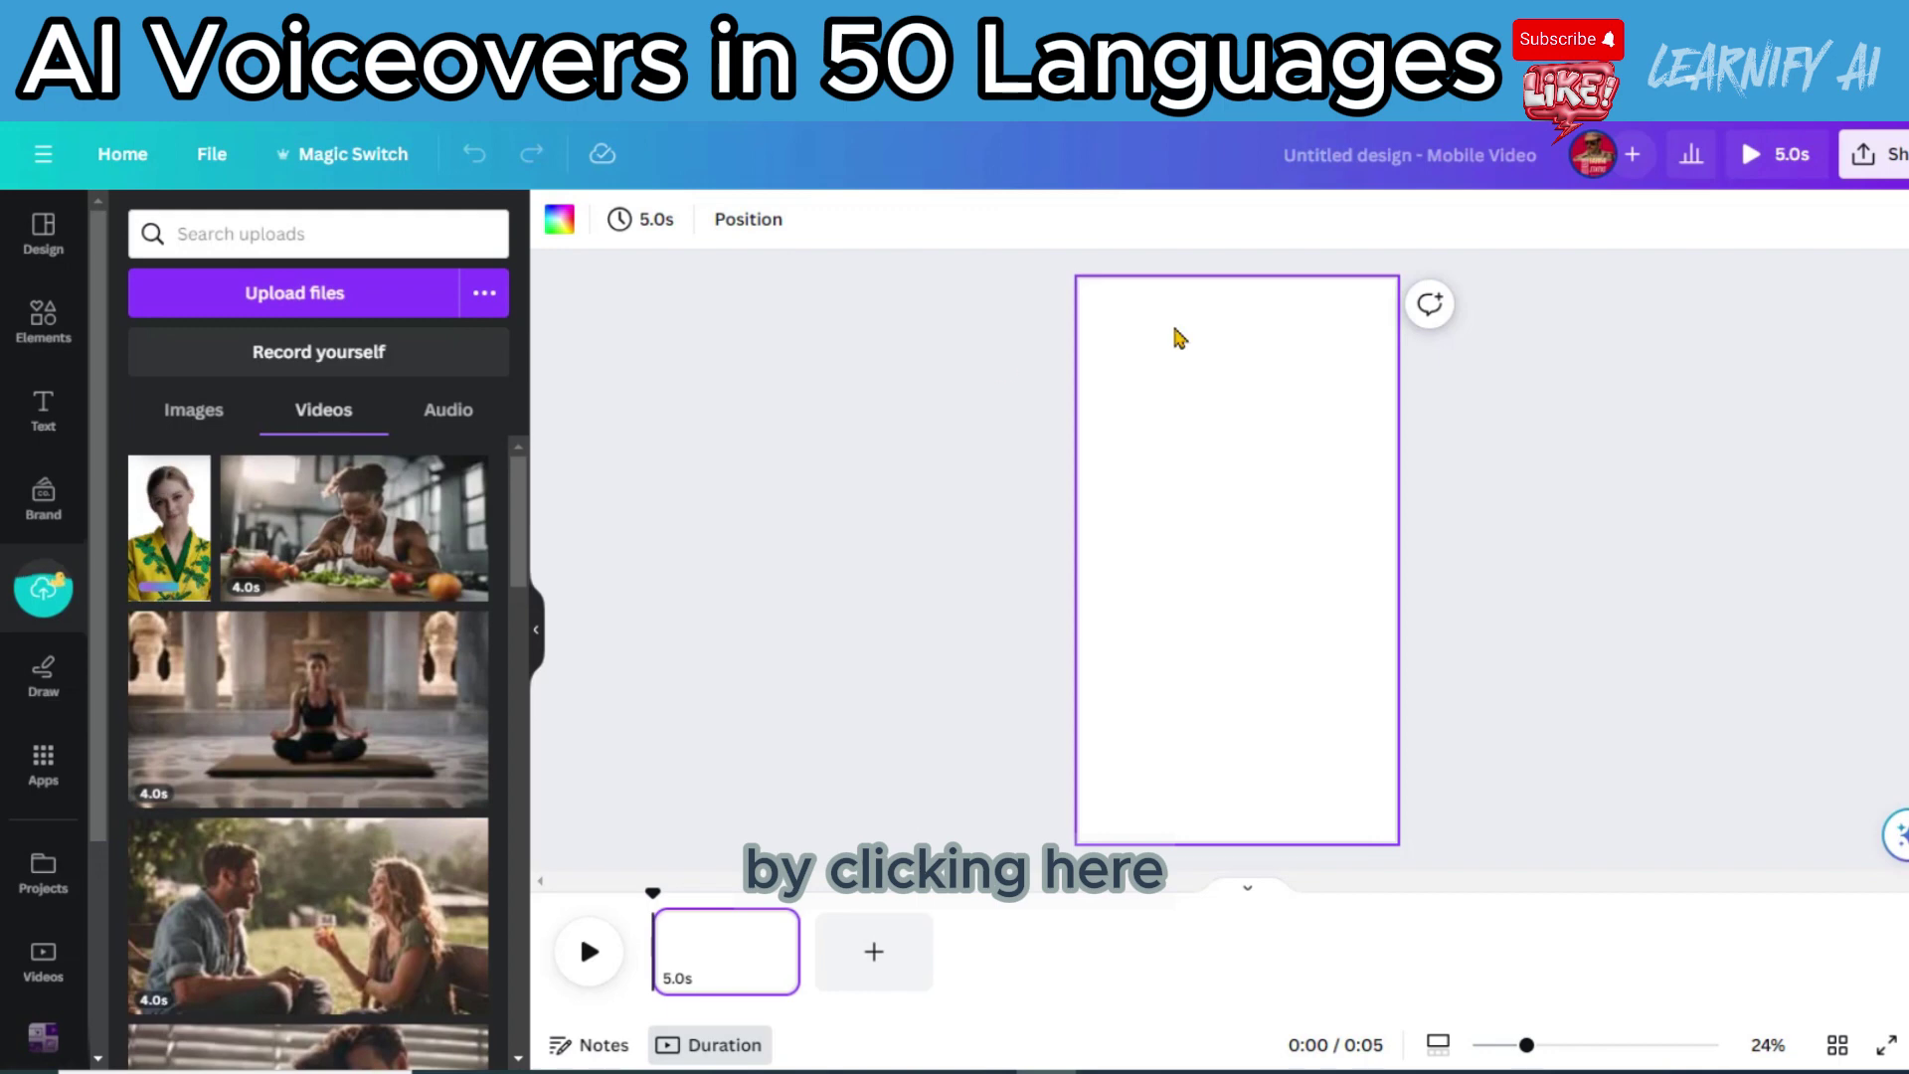
left_click(159, 554)
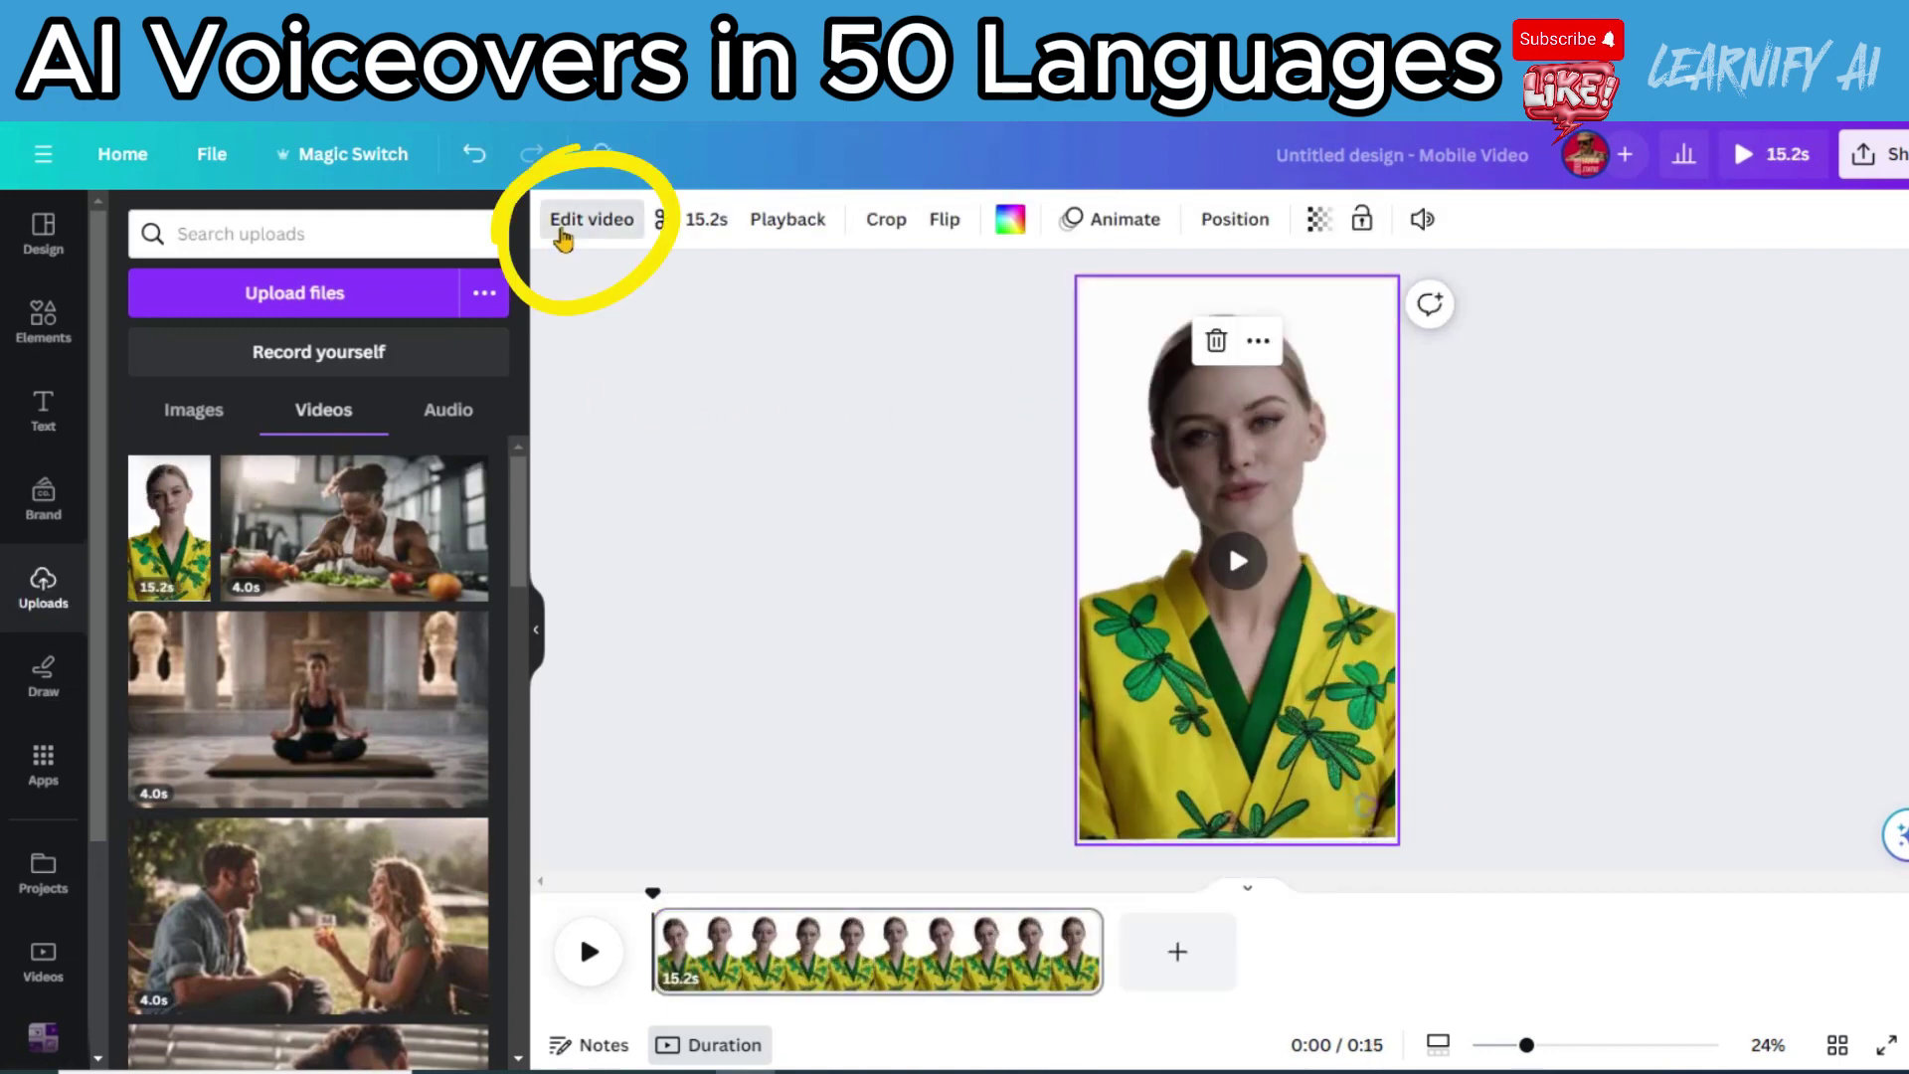
left_click(563, 239)
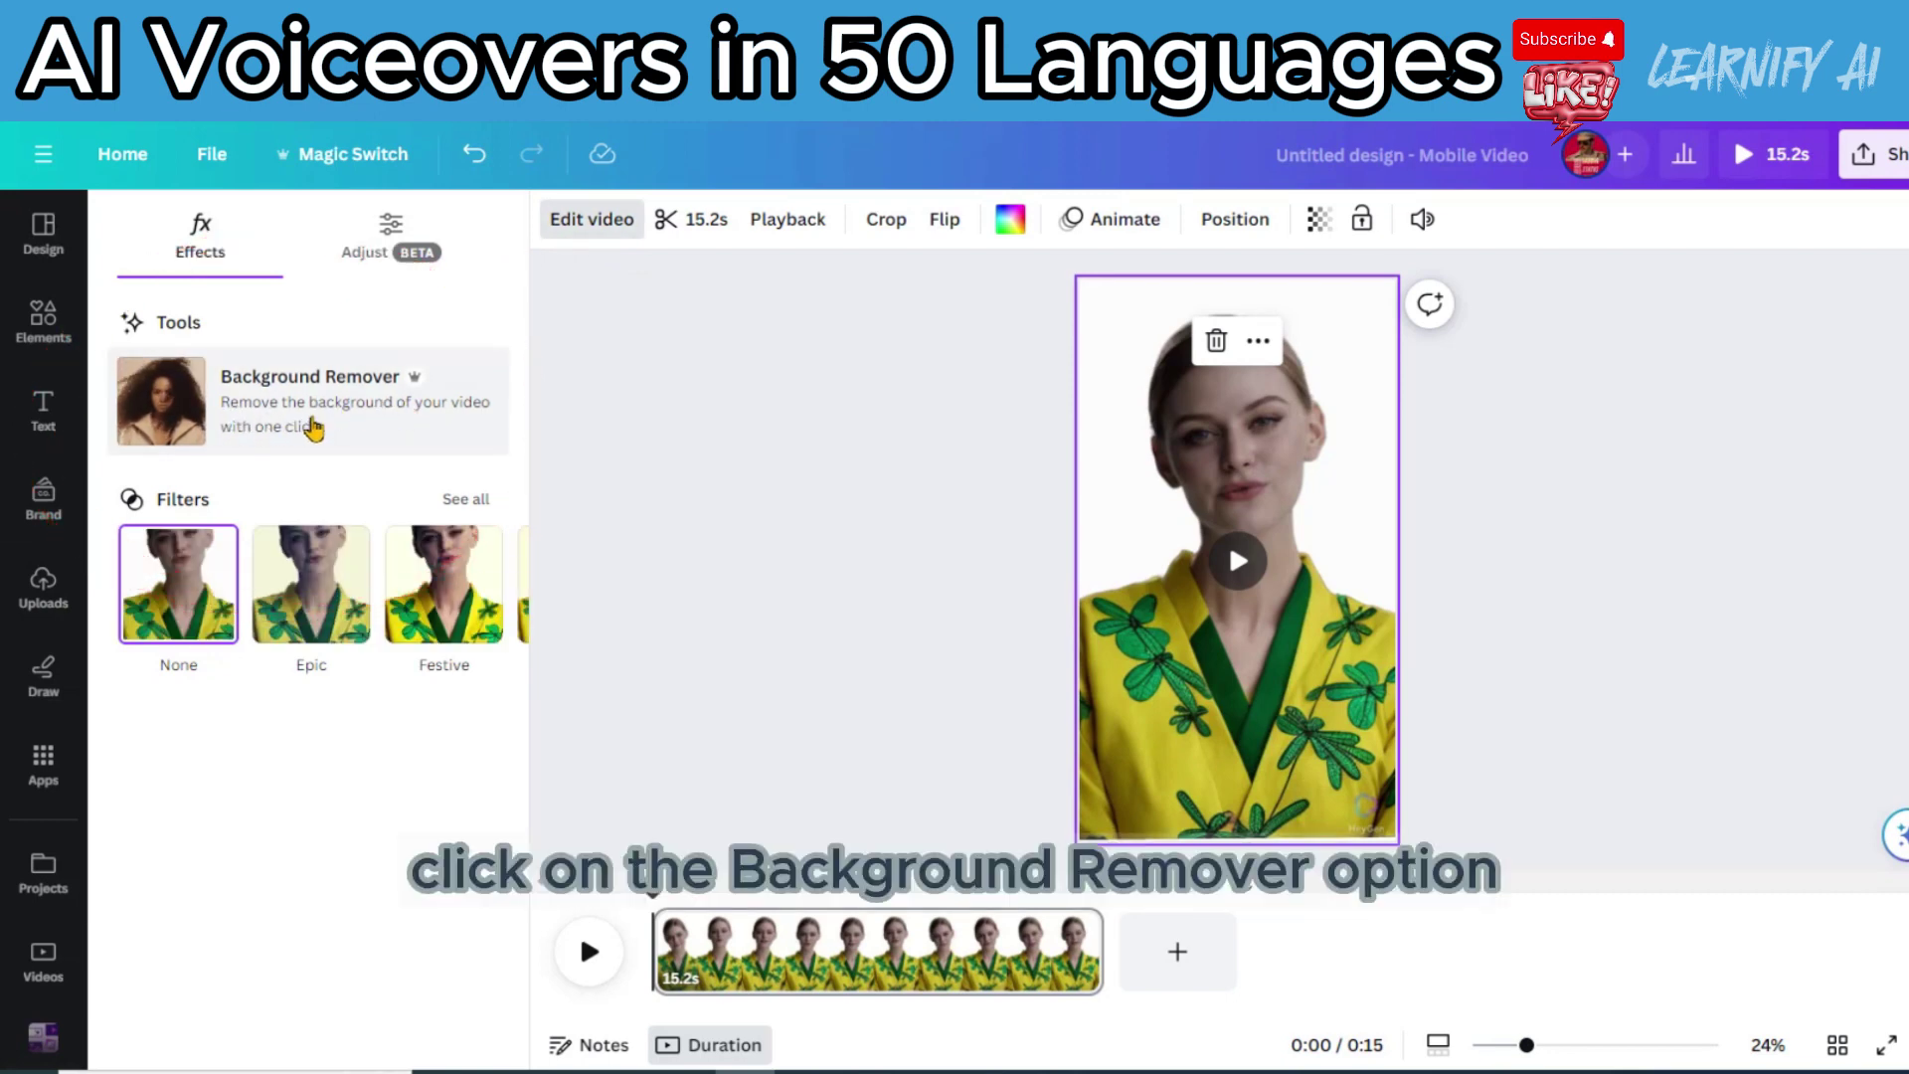
left_click(313, 427)
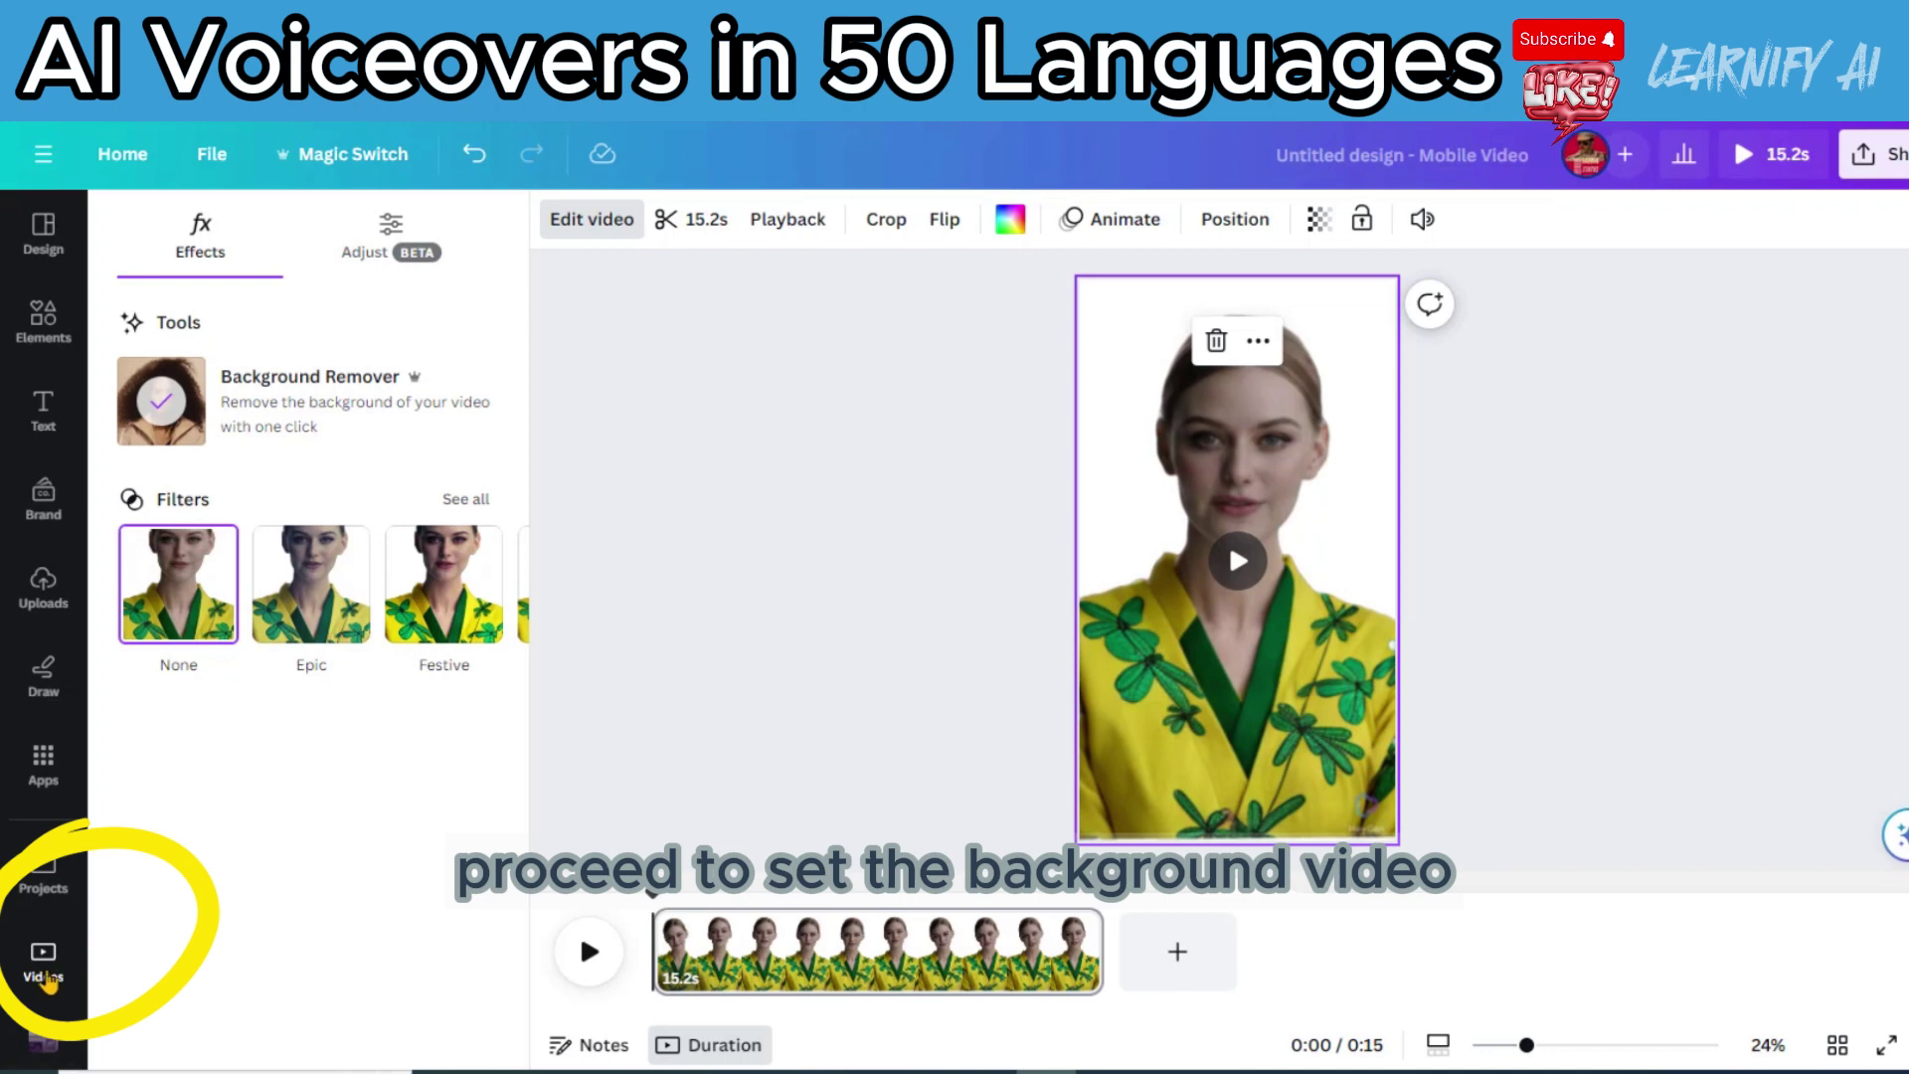
Add the world-map technology video from the stock Videos library to the page.
left_click(41, 977)
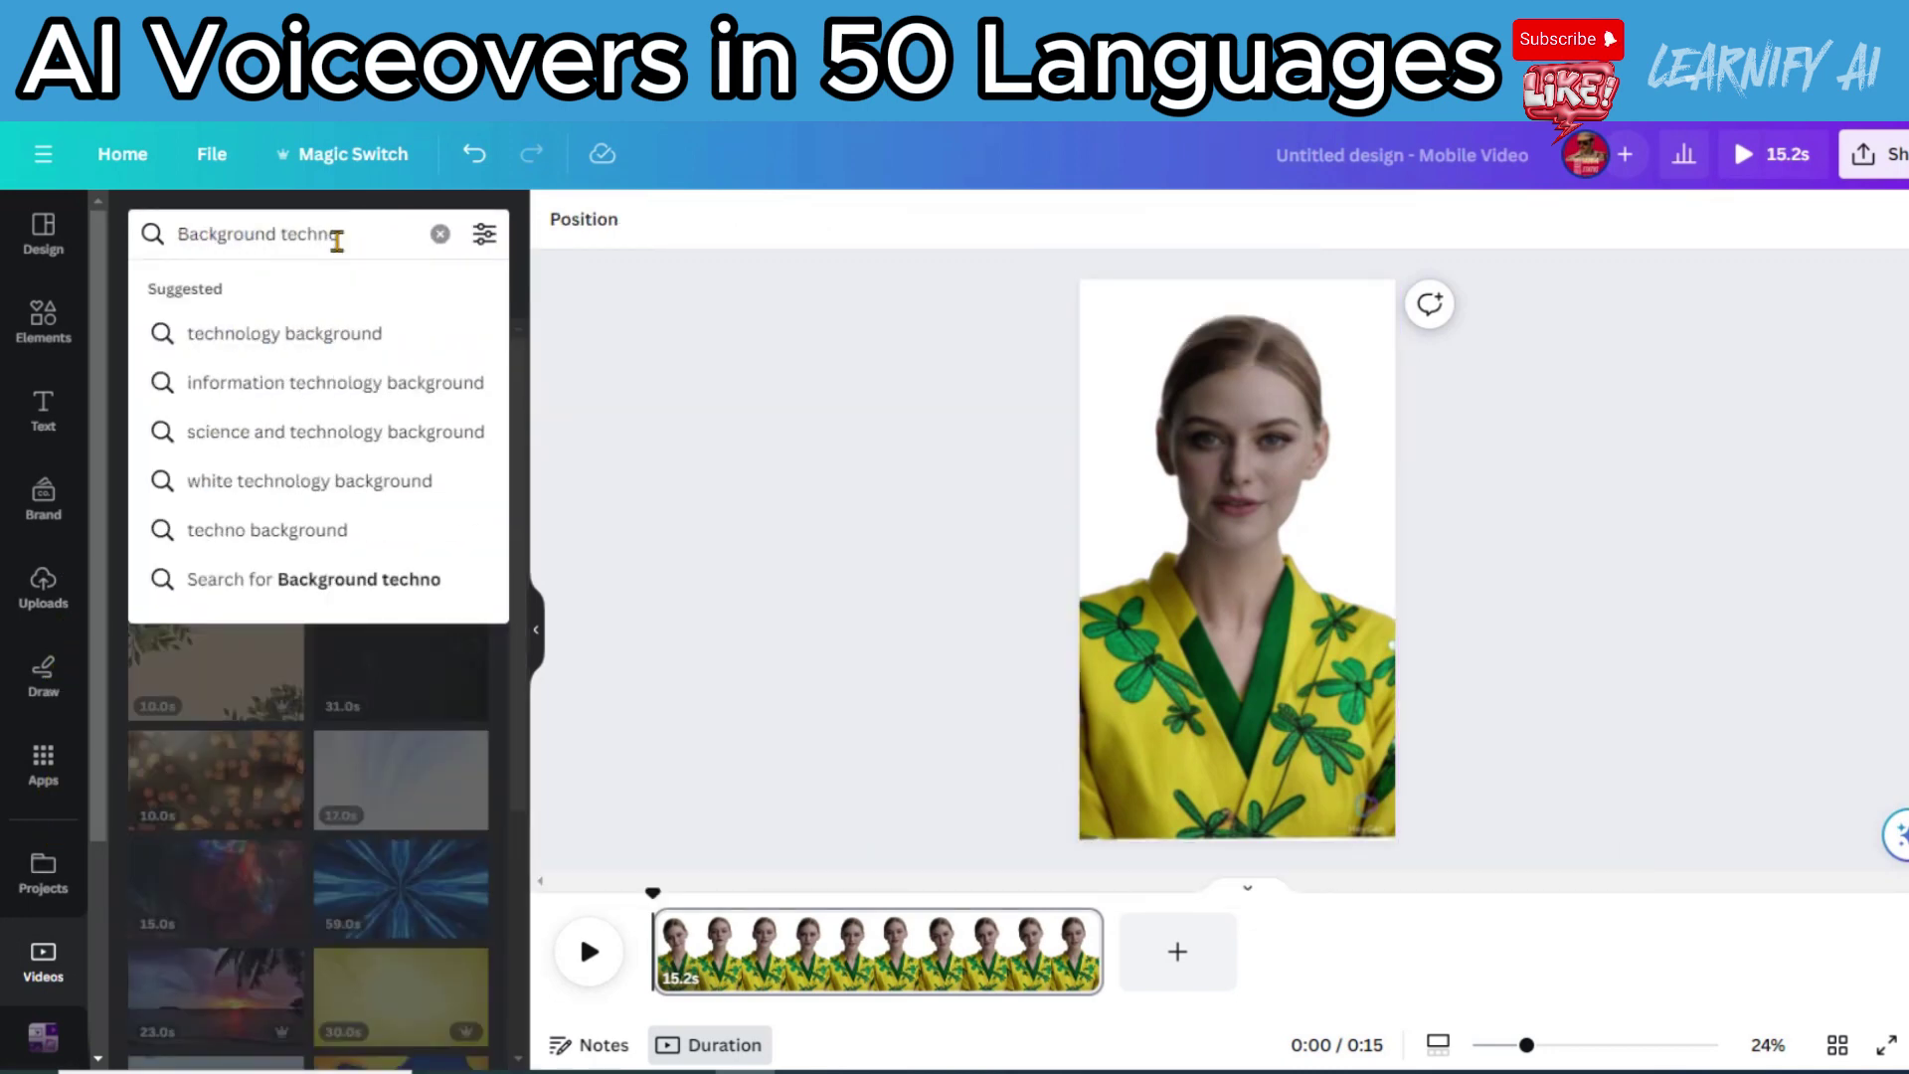
left_click(273, 328)
scroll(398, 686, "down", 10)
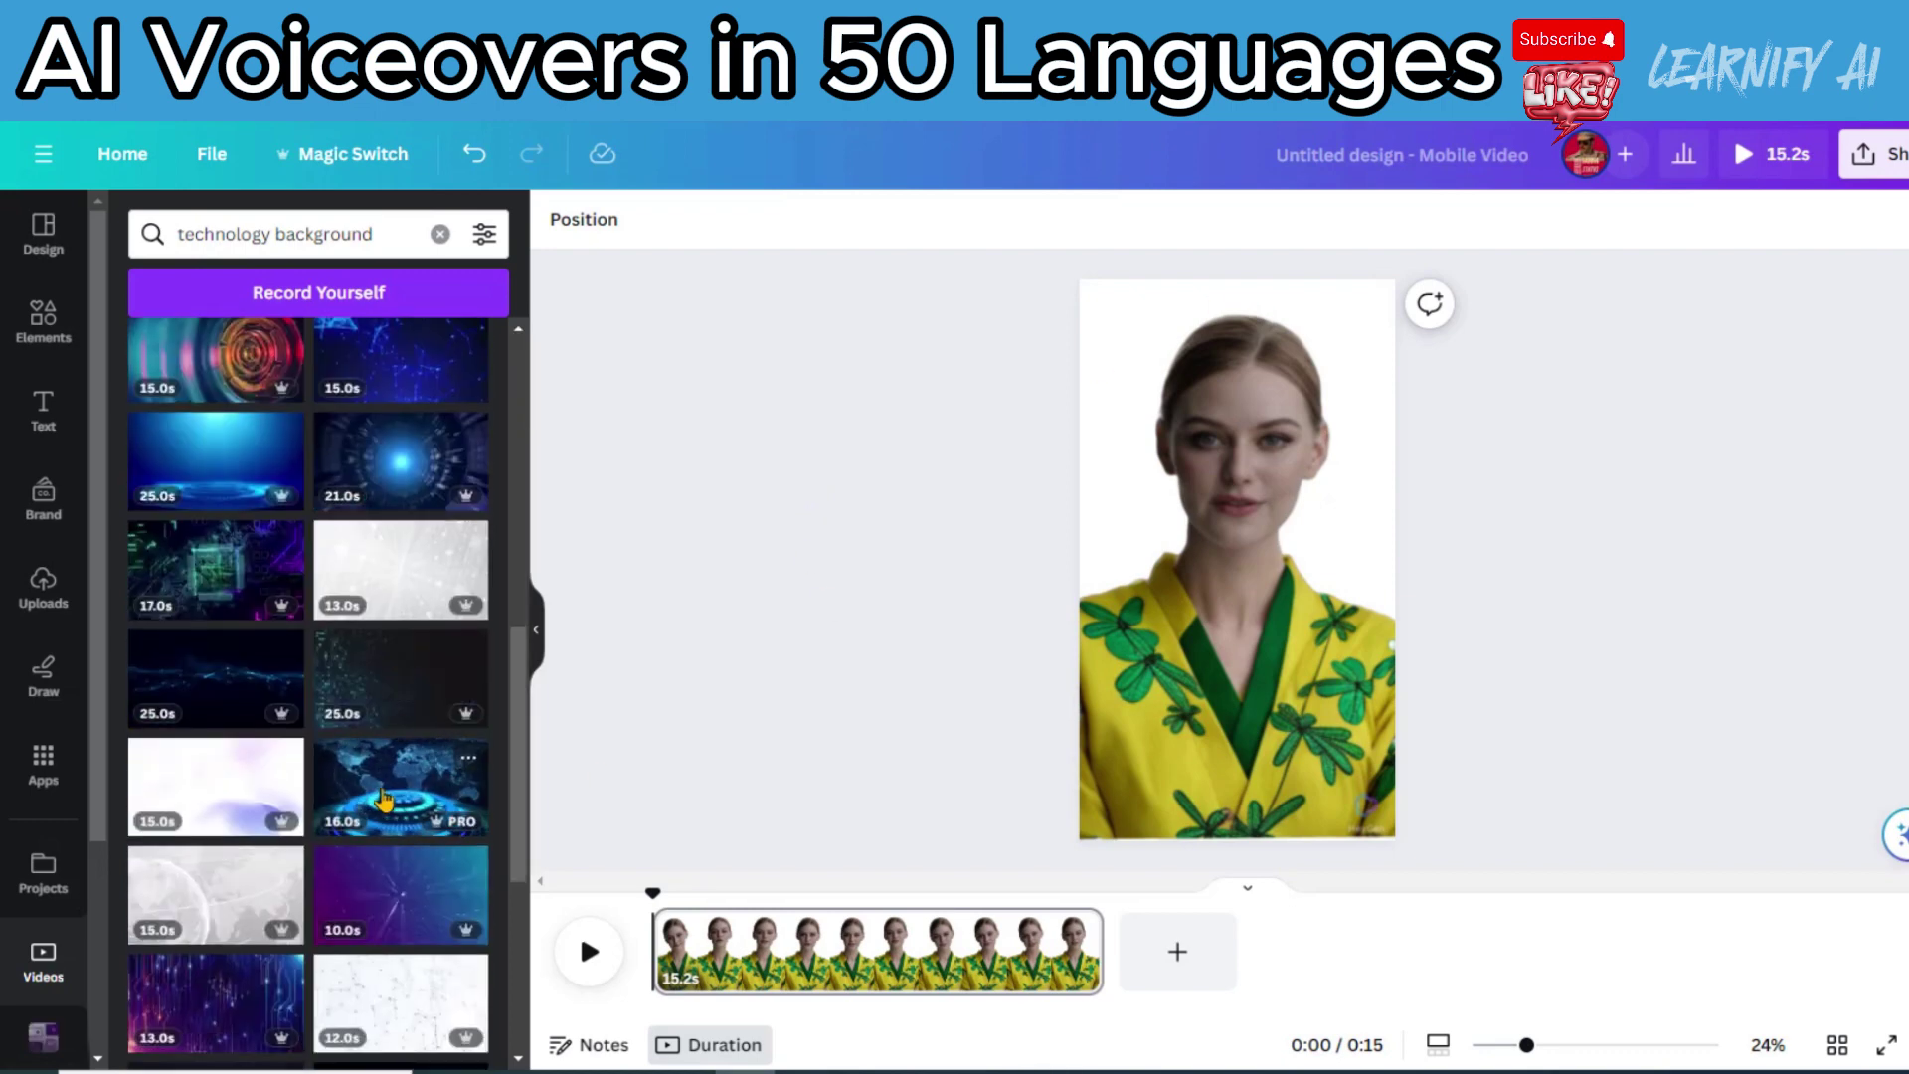
left_click(384, 798)
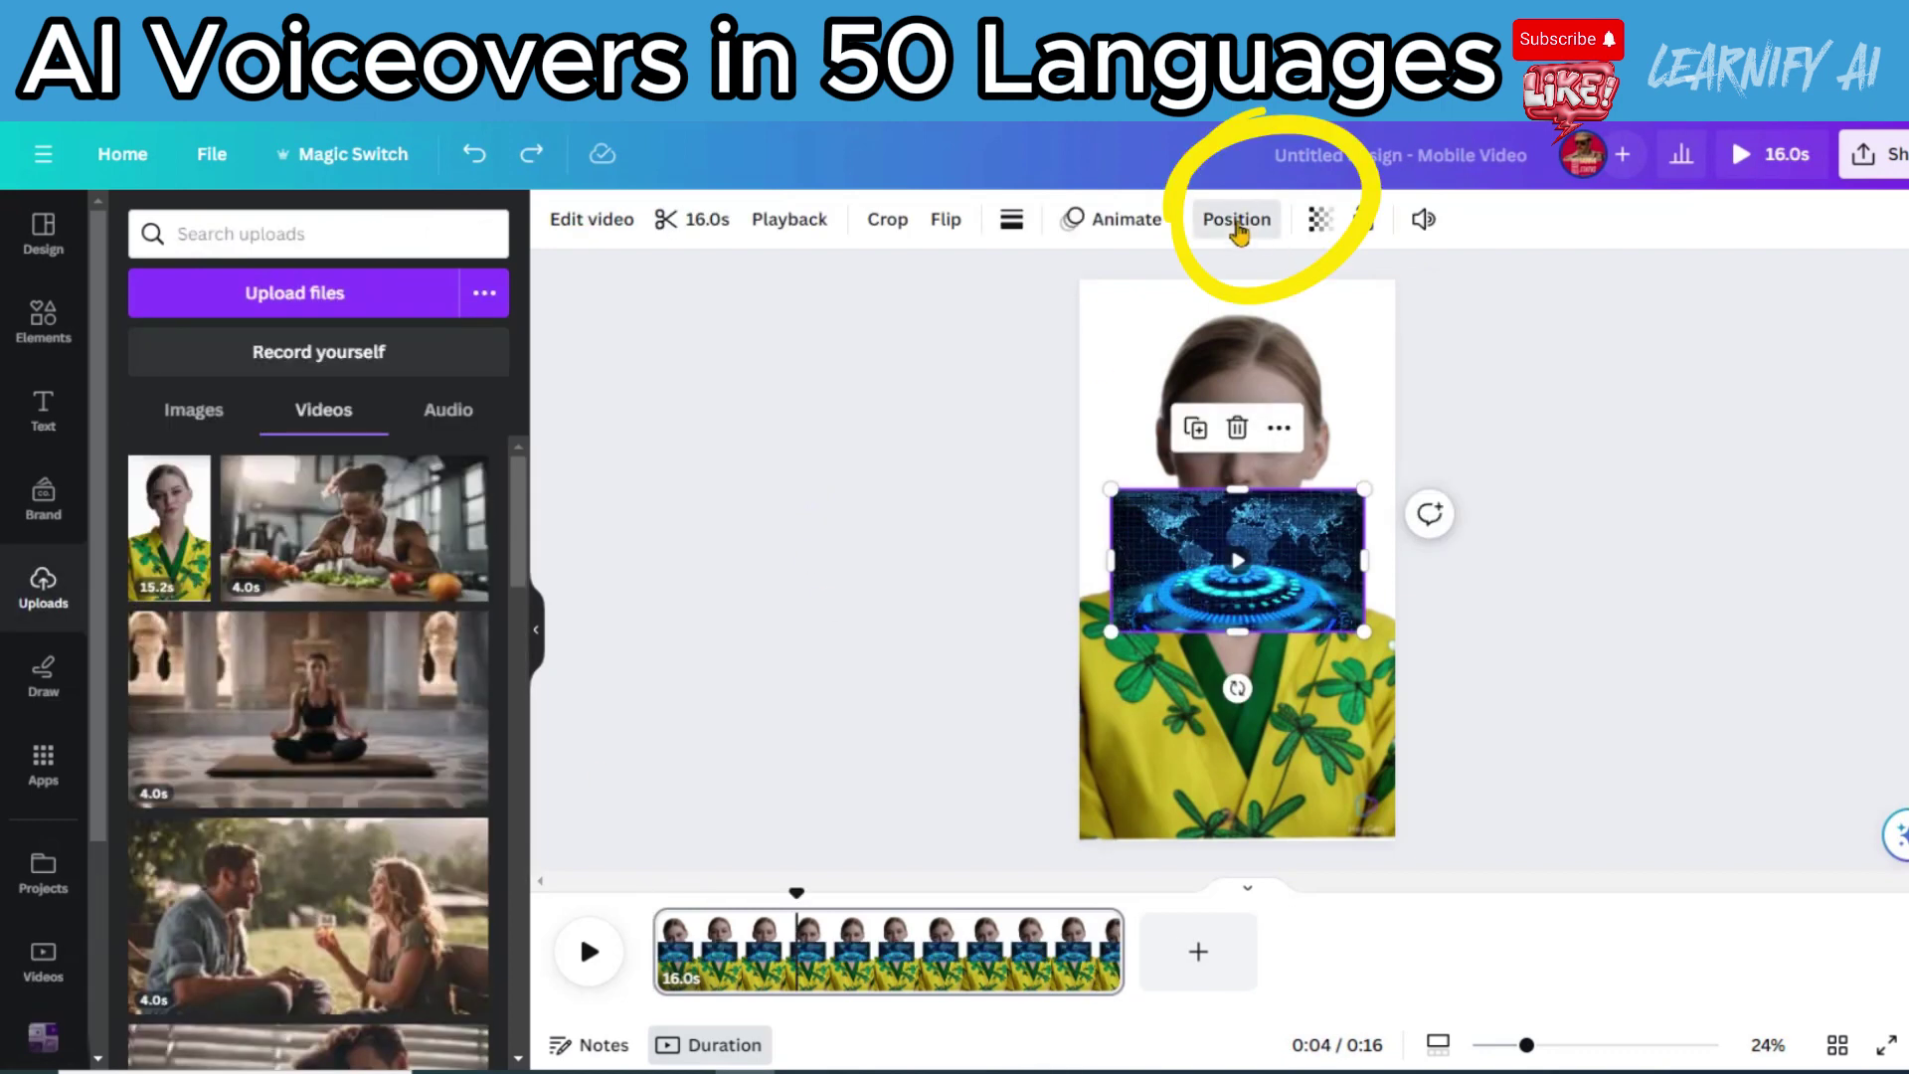
Detach the avatar video from the background and stretch the map video to fill the page.
left_click(1236, 222)
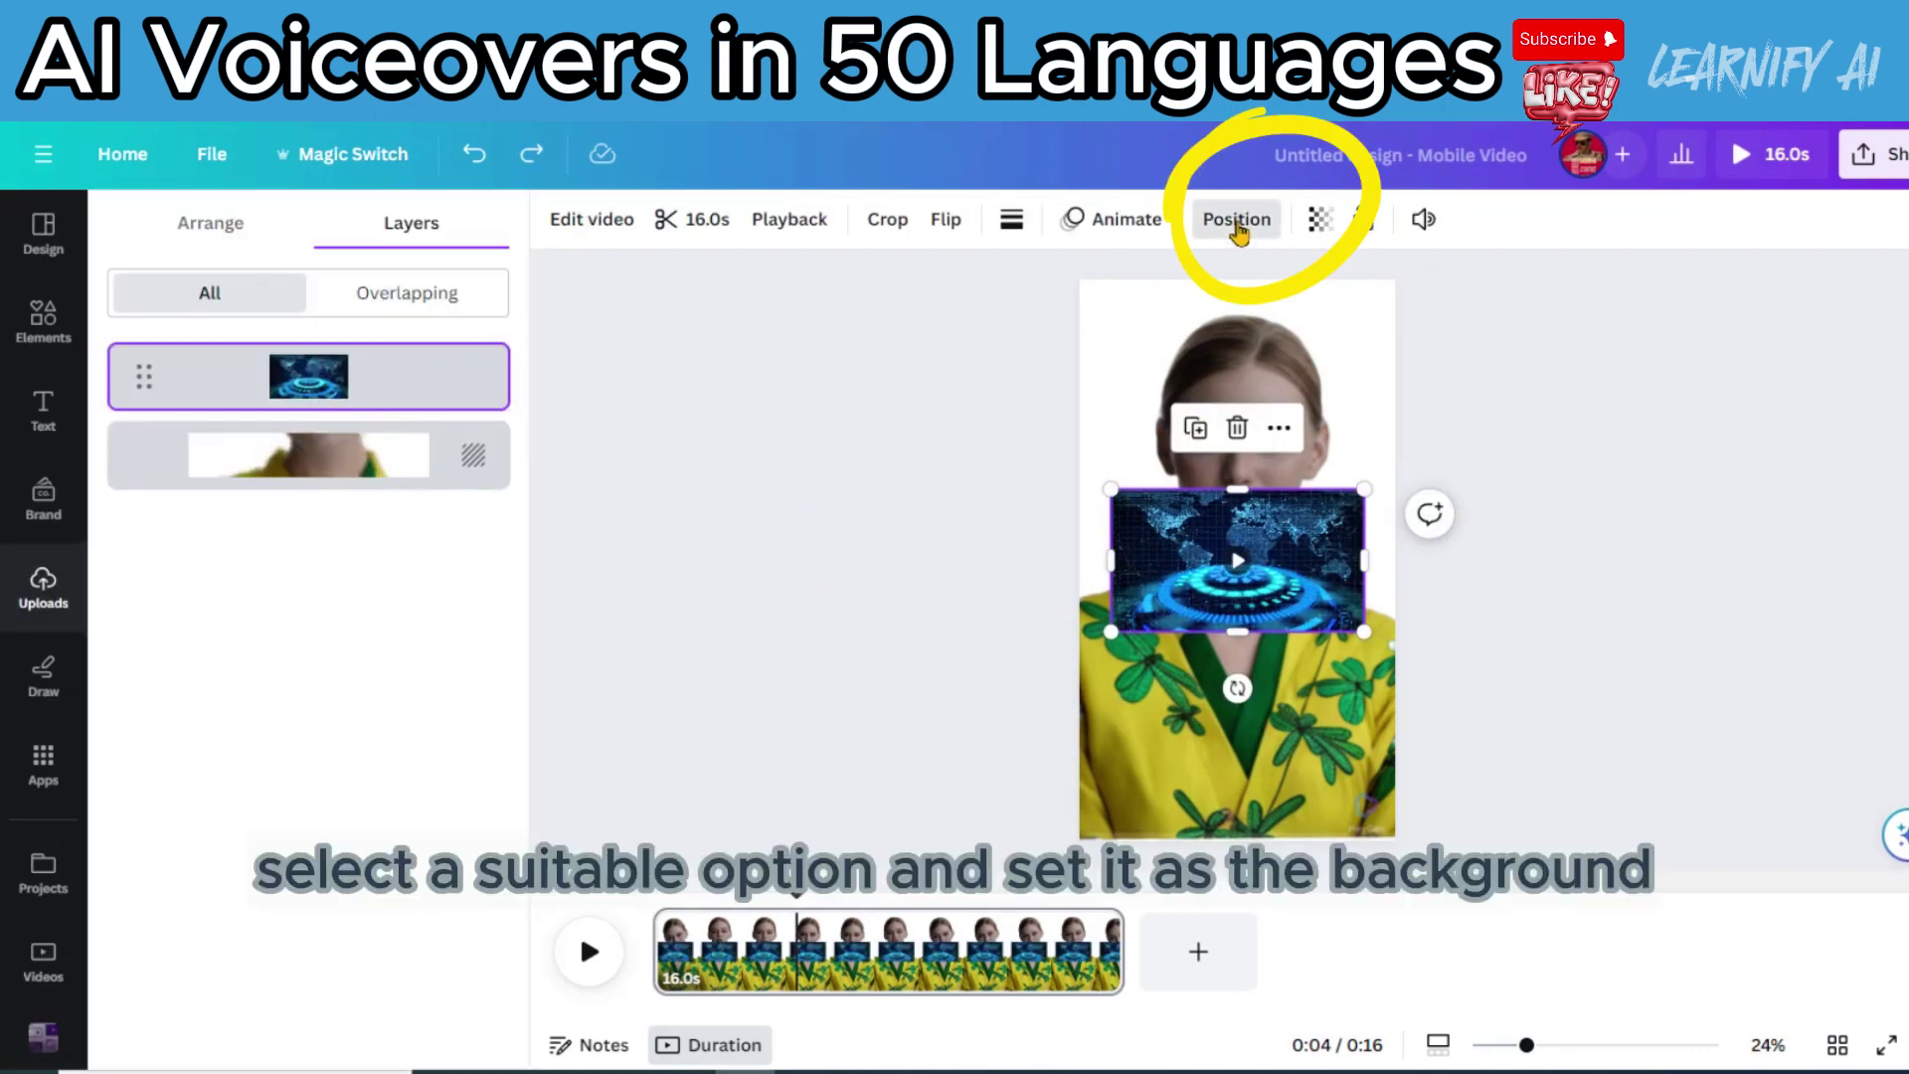
right_click(488, 459)
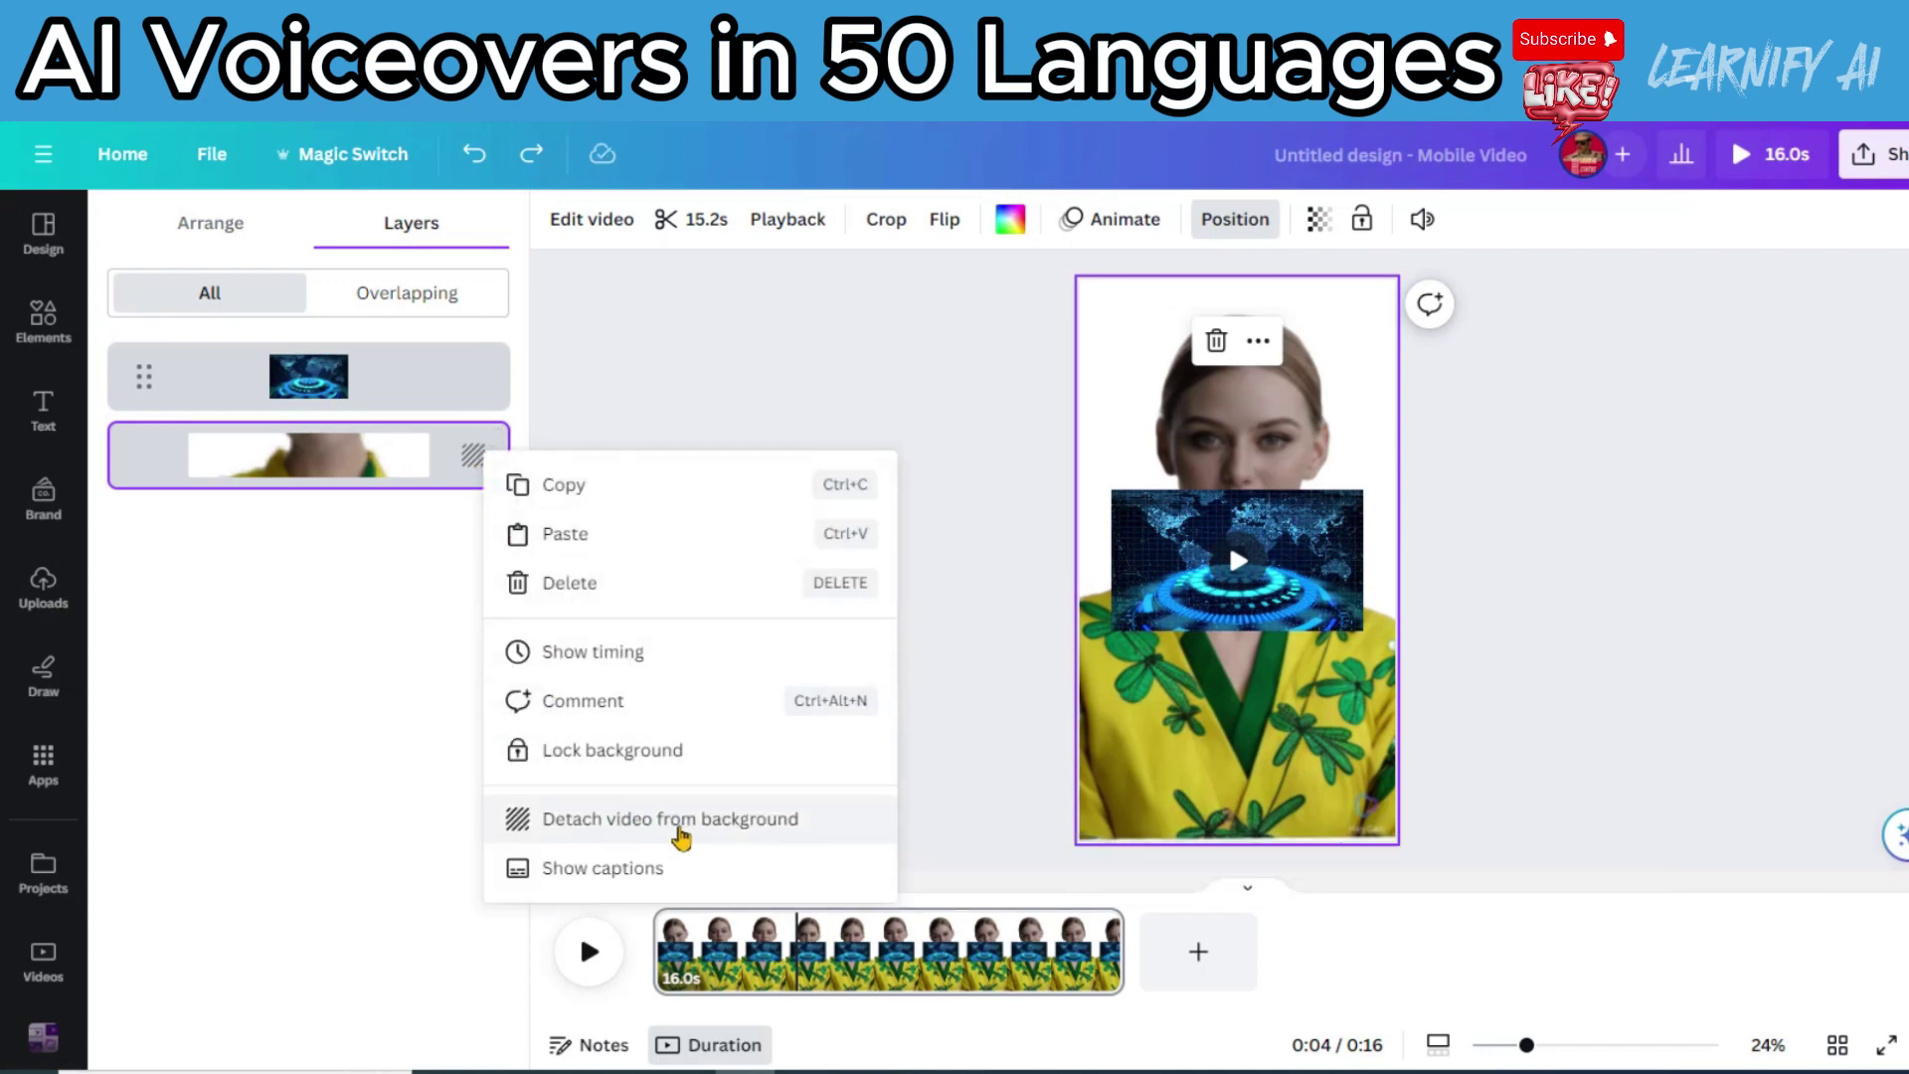
left_click(647, 822)
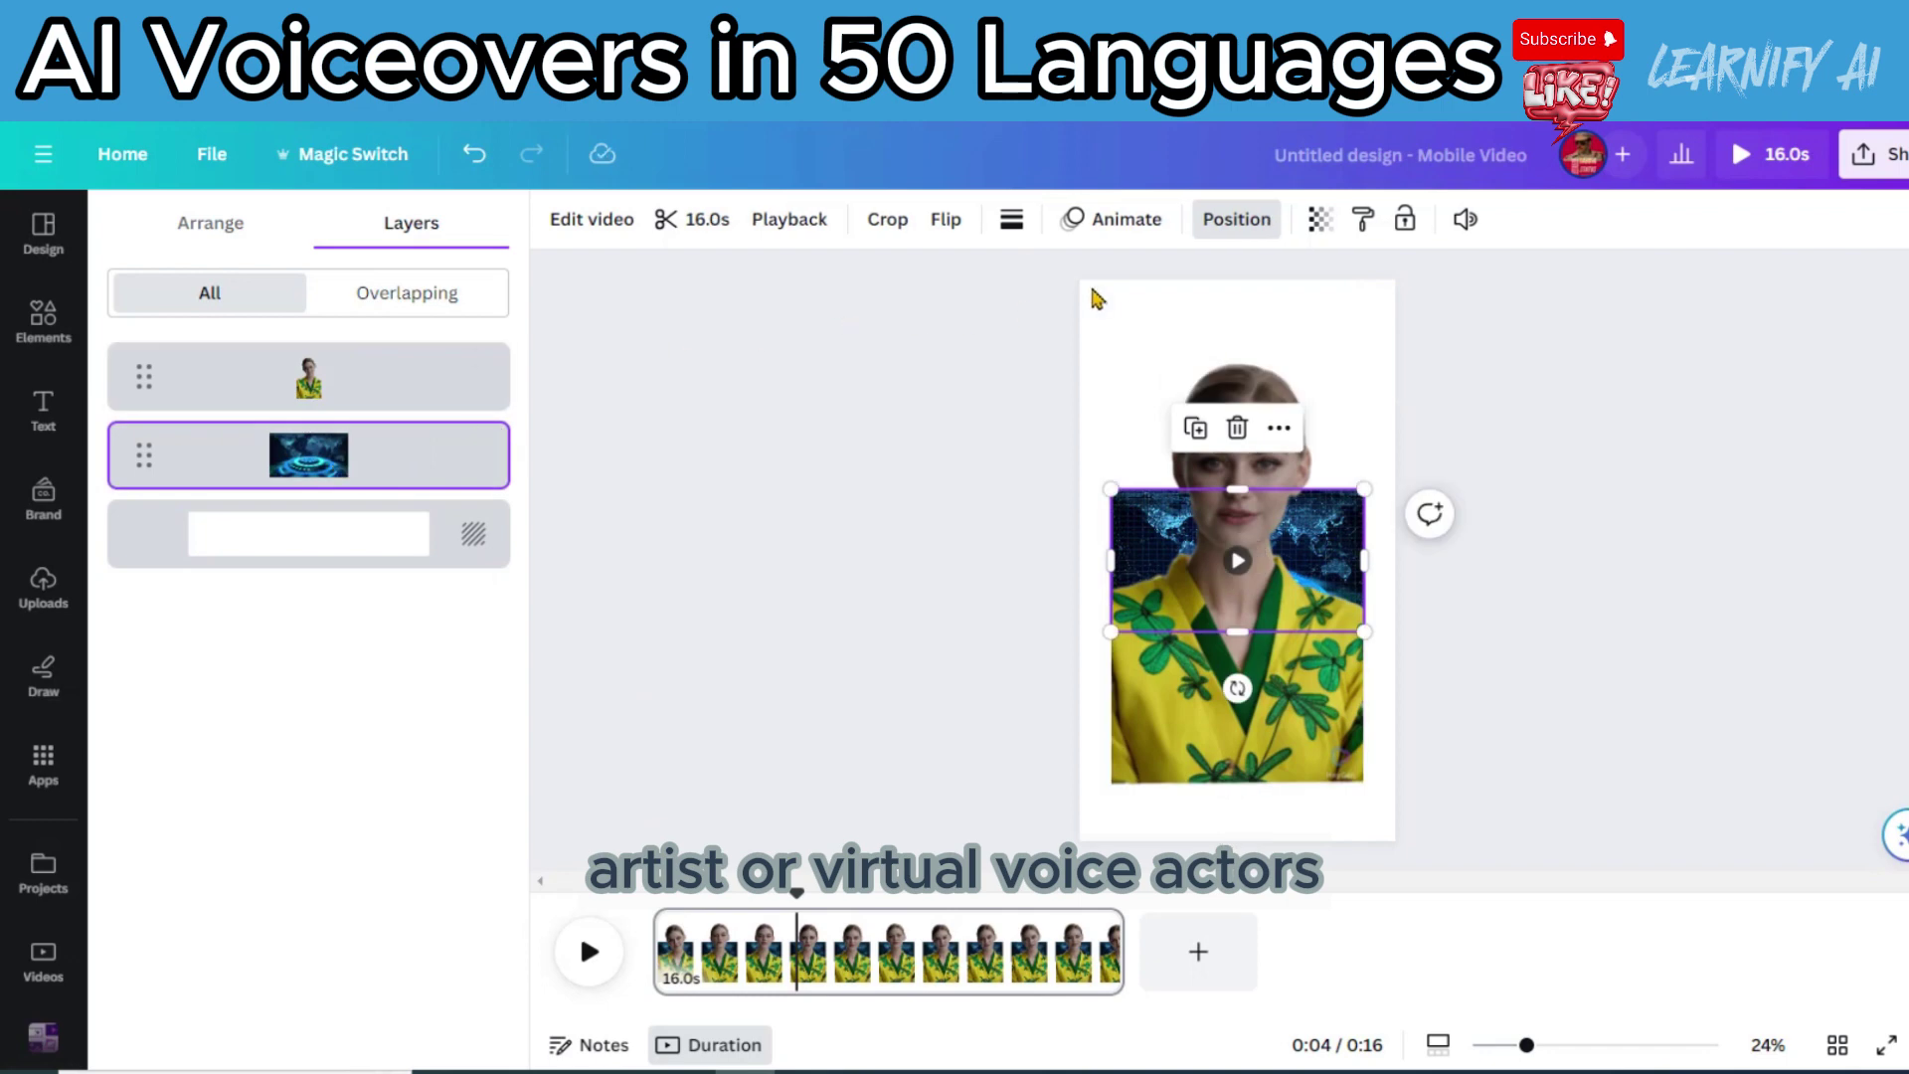
left_click_drag(1365, 490, 1745, 276)
left_click_drag(1111, 632, 661, 886)
Enlarge the kimono avatar video and centre it over the map background.
left_click(1354, 348)
left_click_drag(1378, 334, 1404, 264)
left_click_drag(1233, 646, 1233, 683)
left_click_drag(1089, 840, 1074, 861)
left_click_drag(1302, 542, 1306, 481)
left_click_drag(1392, 802, 1432, 845)
left_click_drag(1299, 695, 1270, 673)
left_click(930, 767)
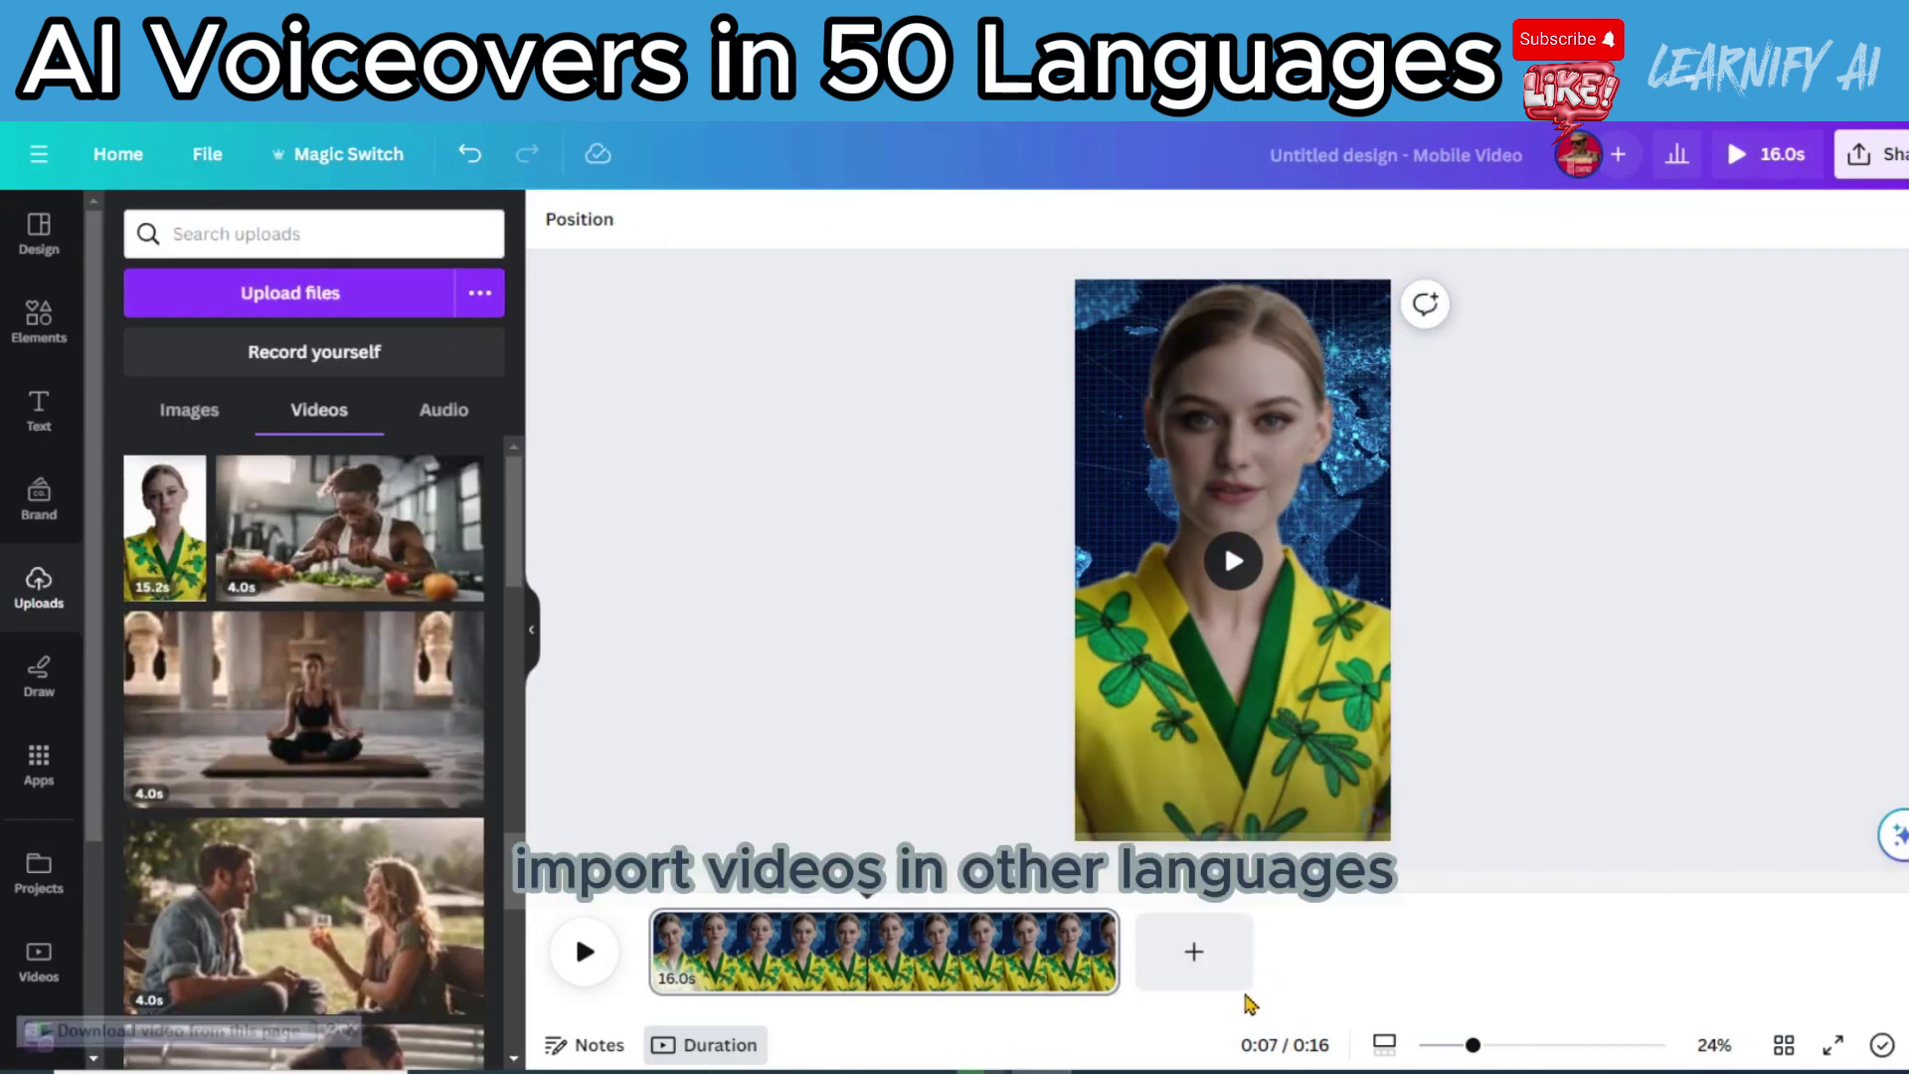
Add pages for the other language avatar videos, making five pages, then open Share.
left_click(1183, 982)
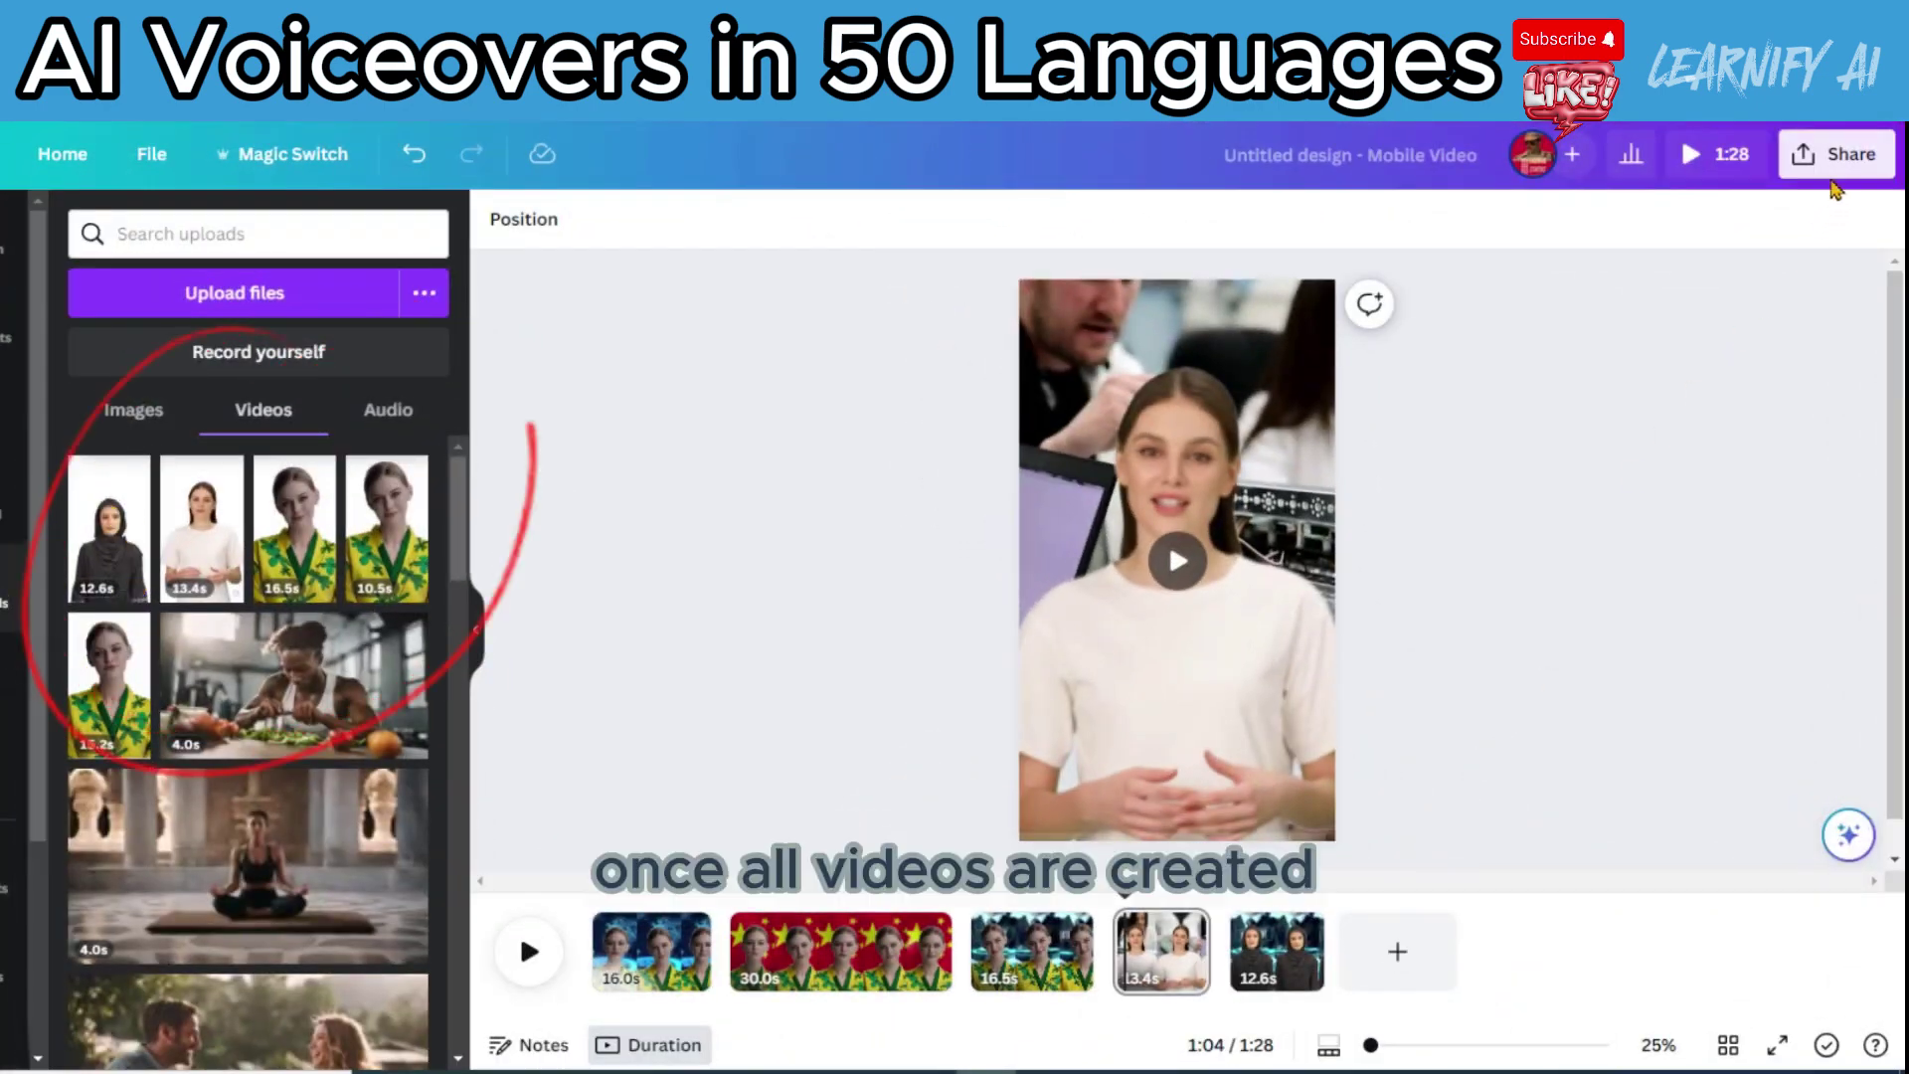
left_click(1832, 161)
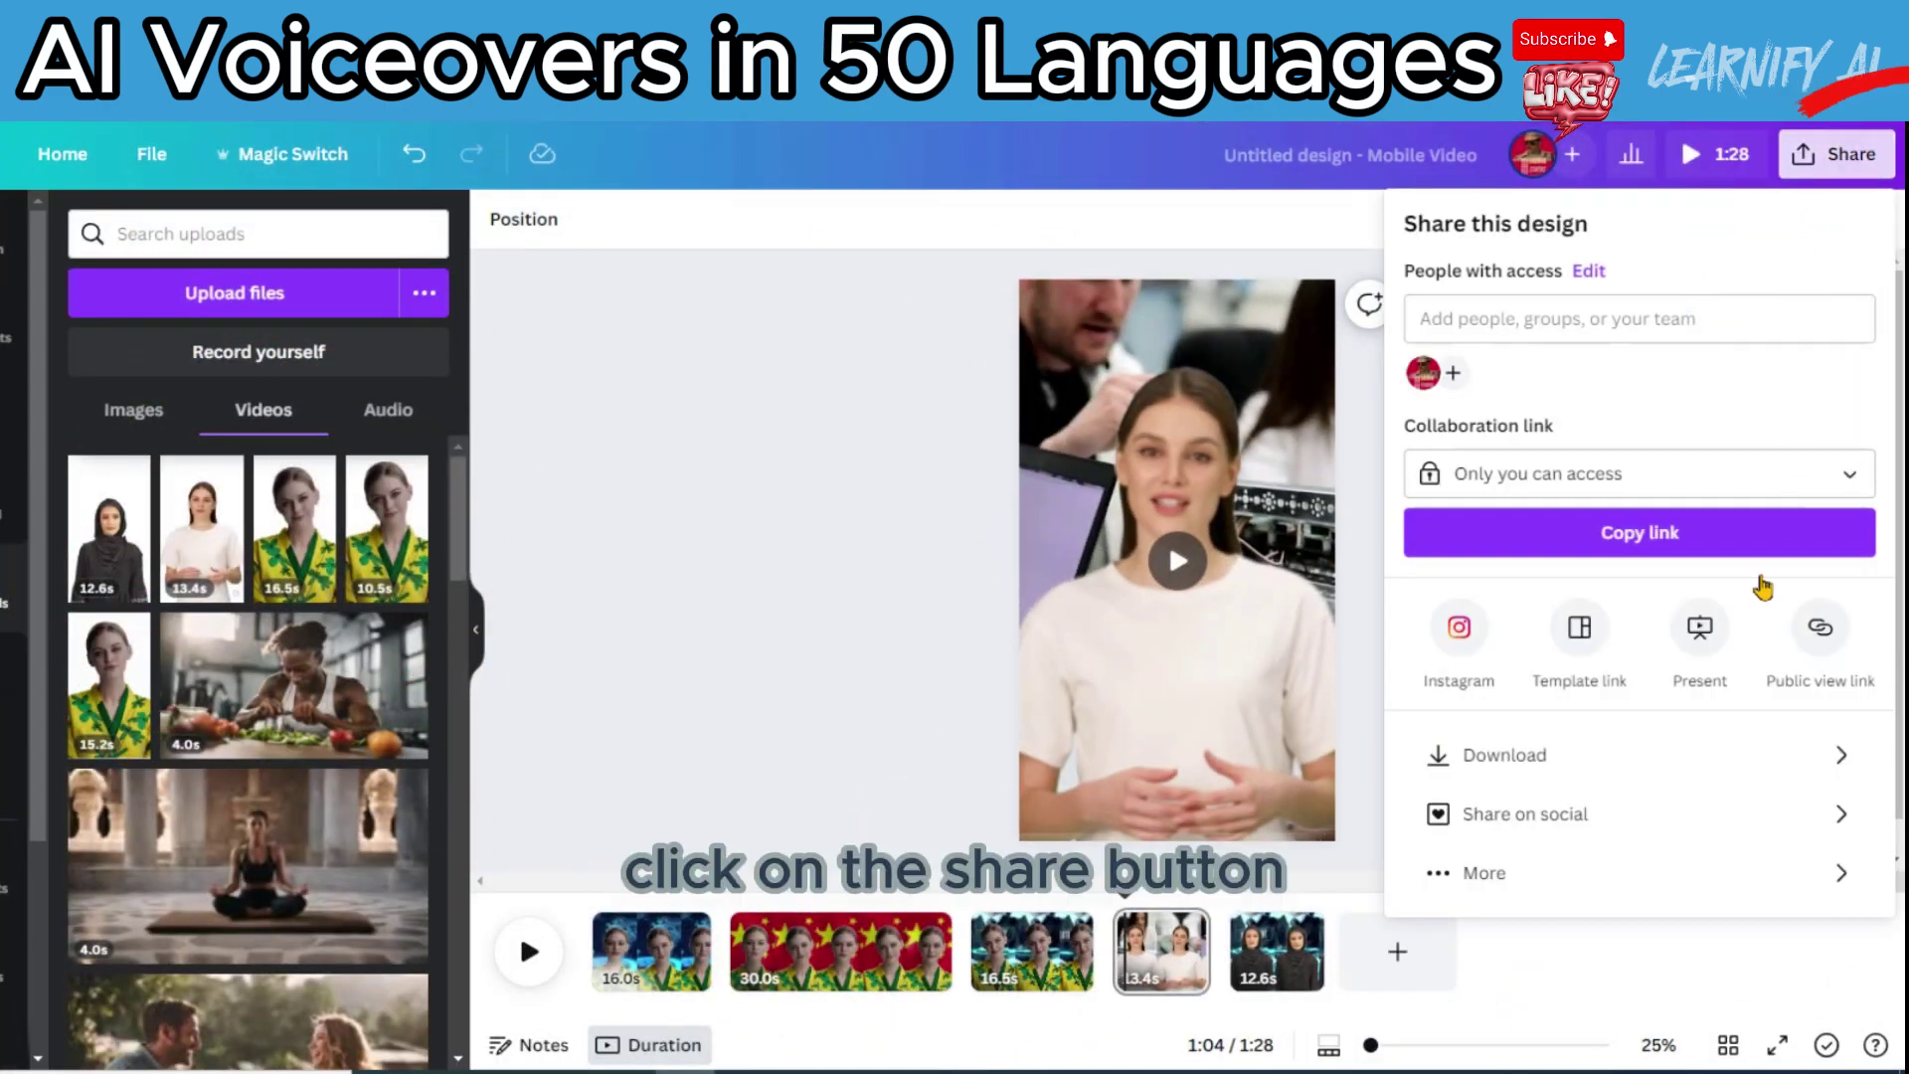
Set the download to MP4 Video for all 5 pages, saved as separate files.
left_click(1702, 777)
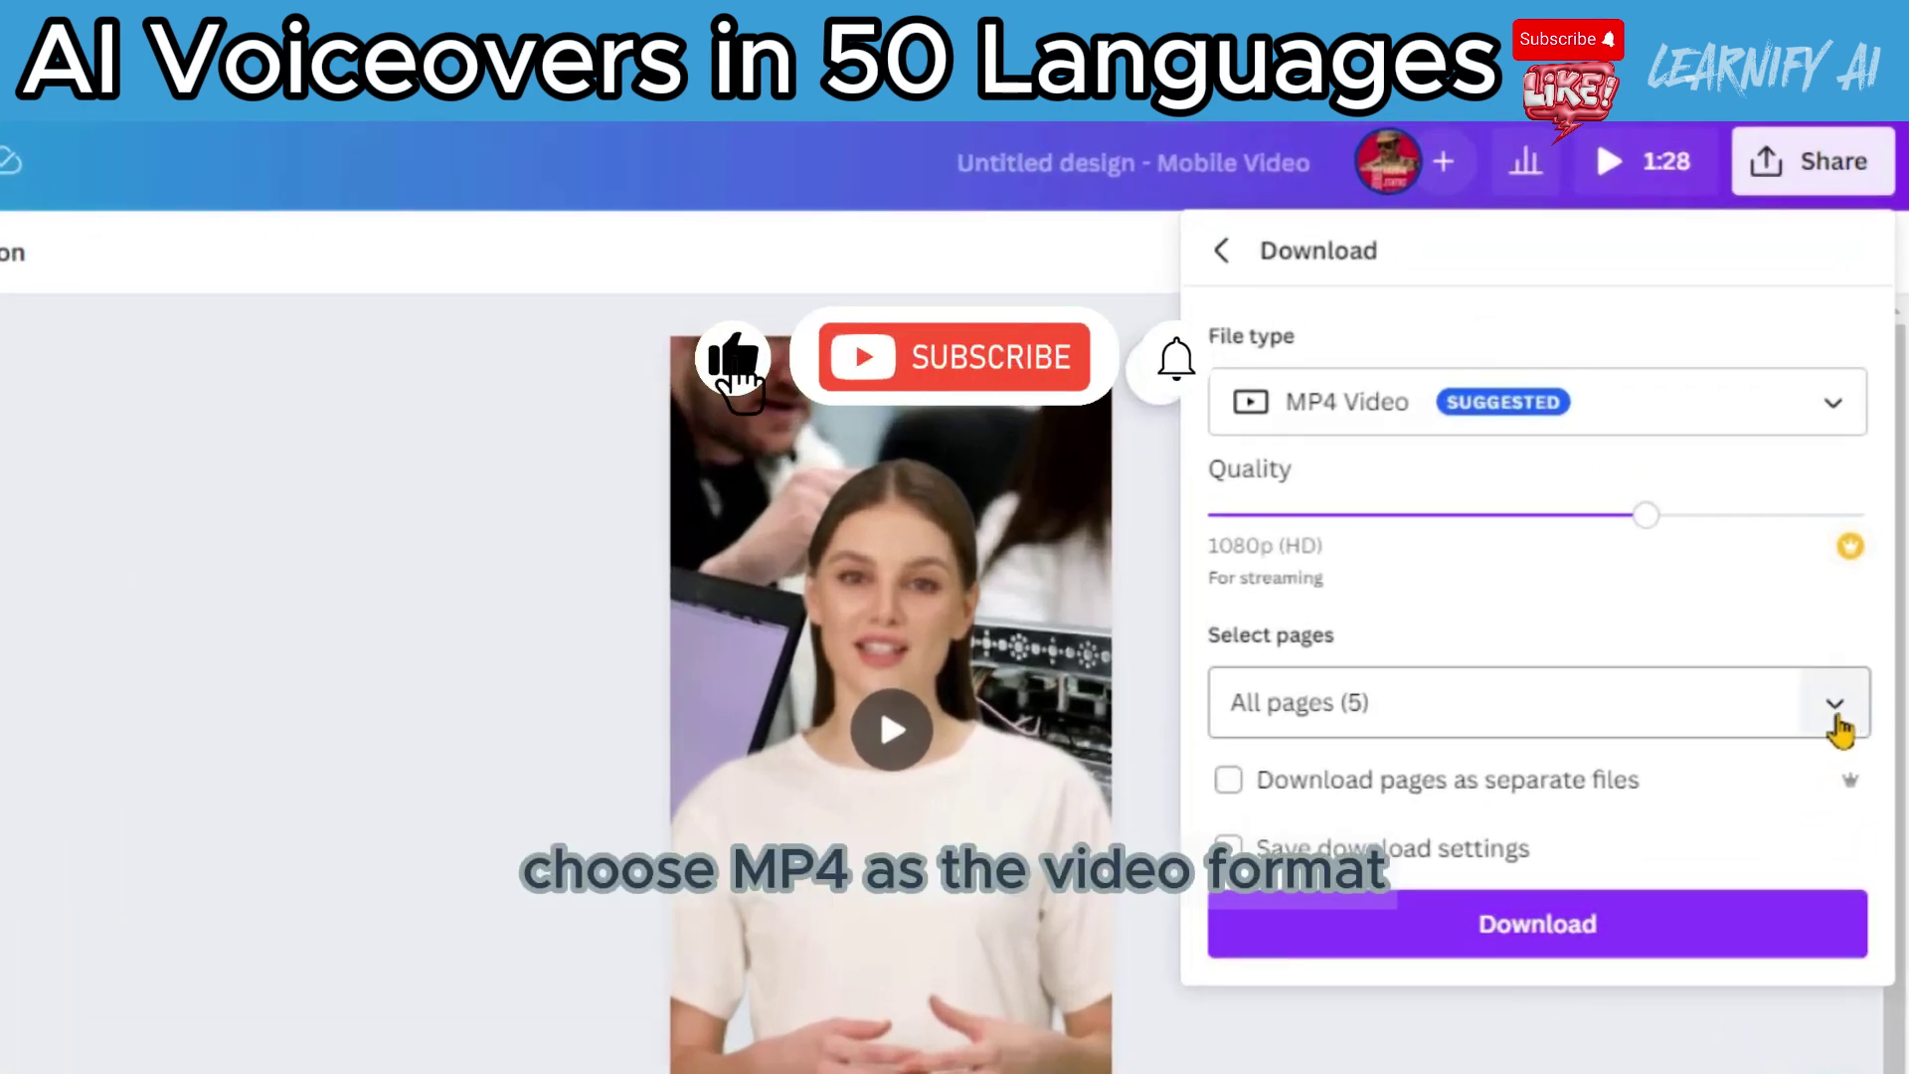
left_click(1835, 708)
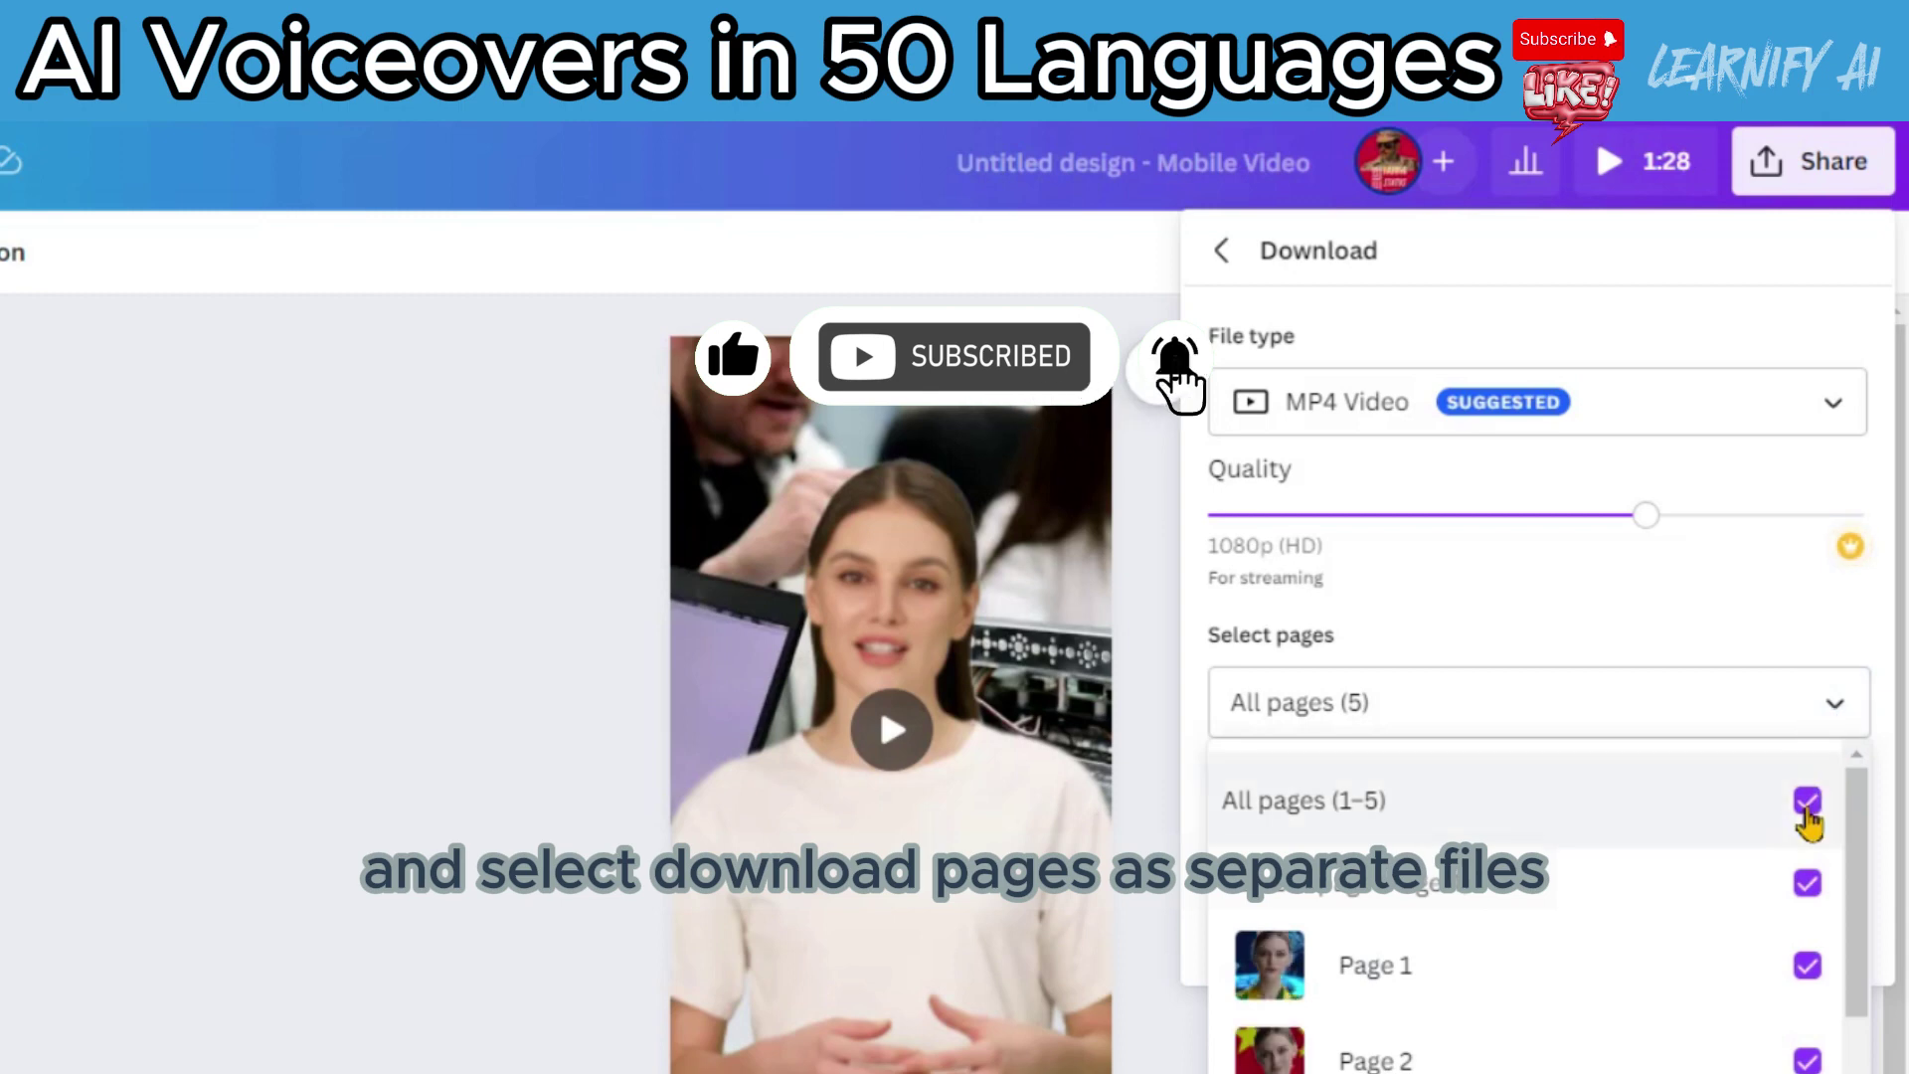
left_click(1835, 702)
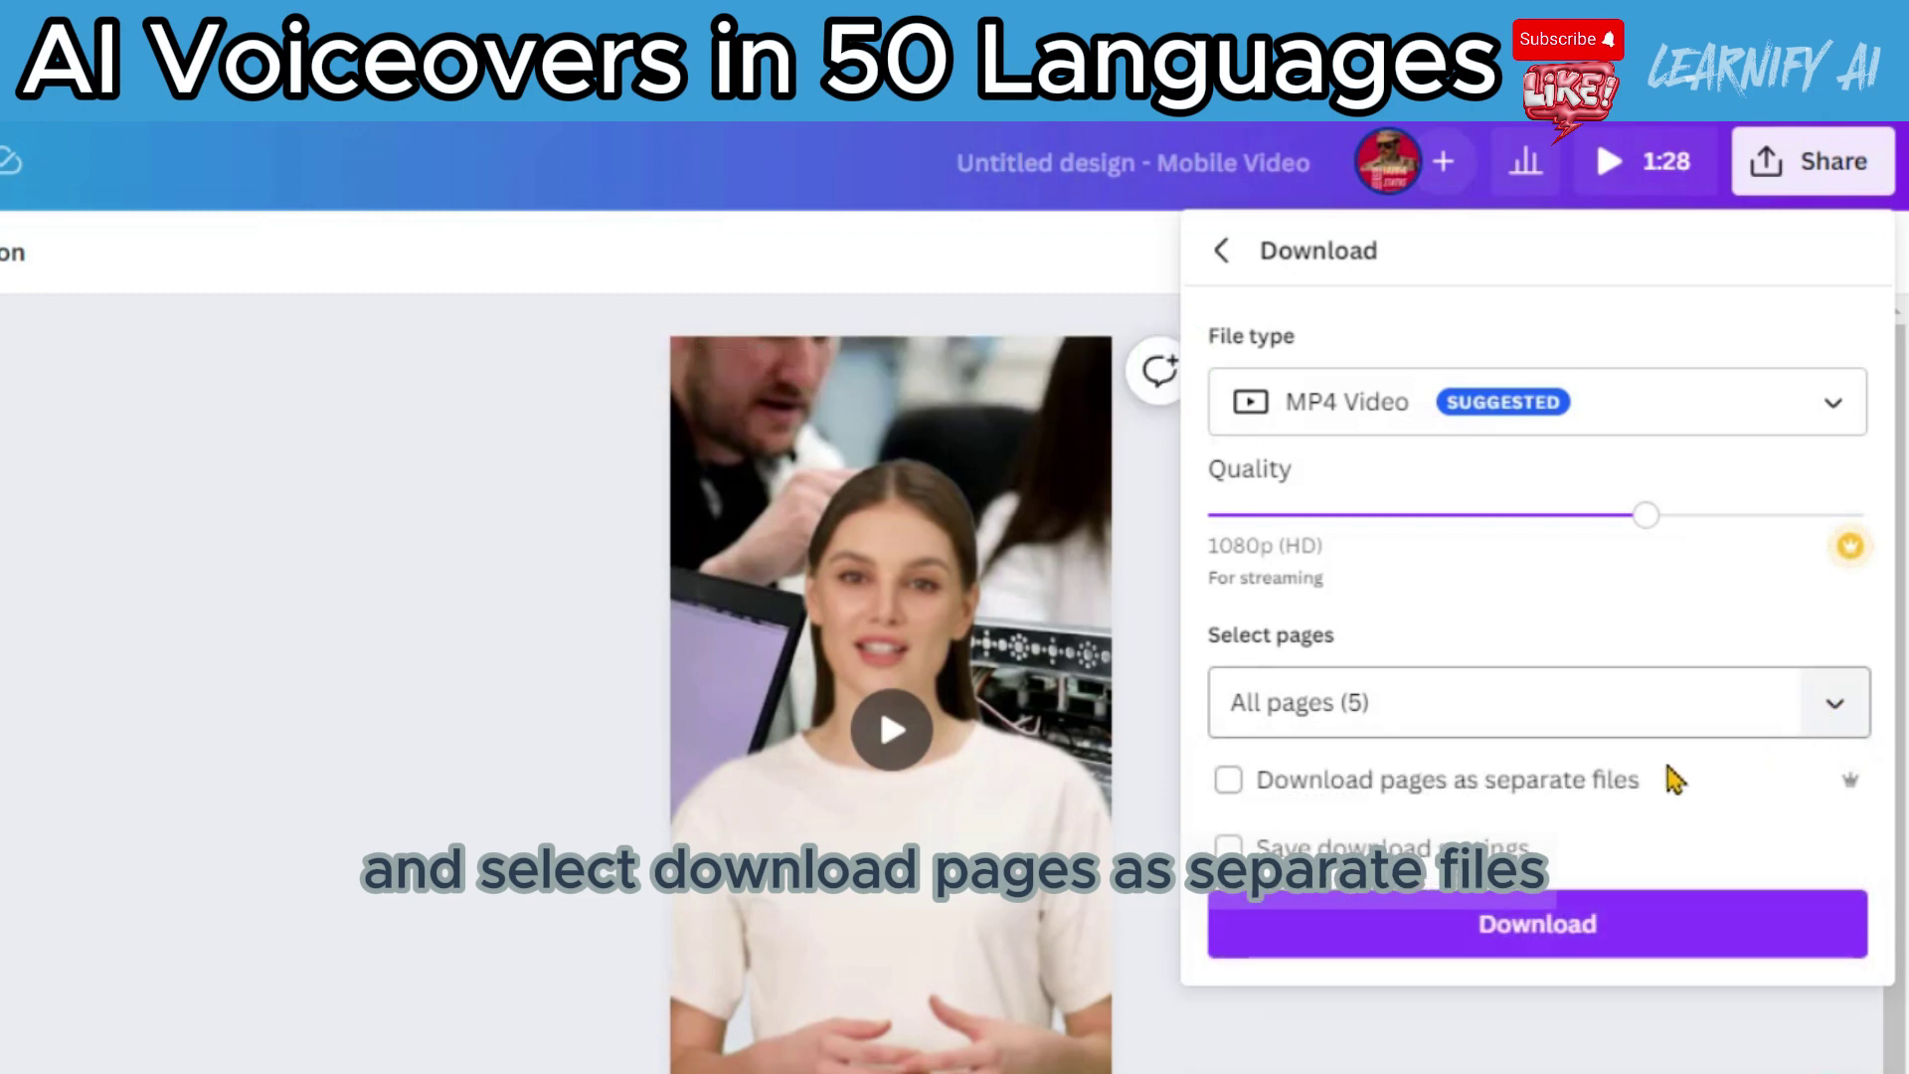
left_click(1230, 785)
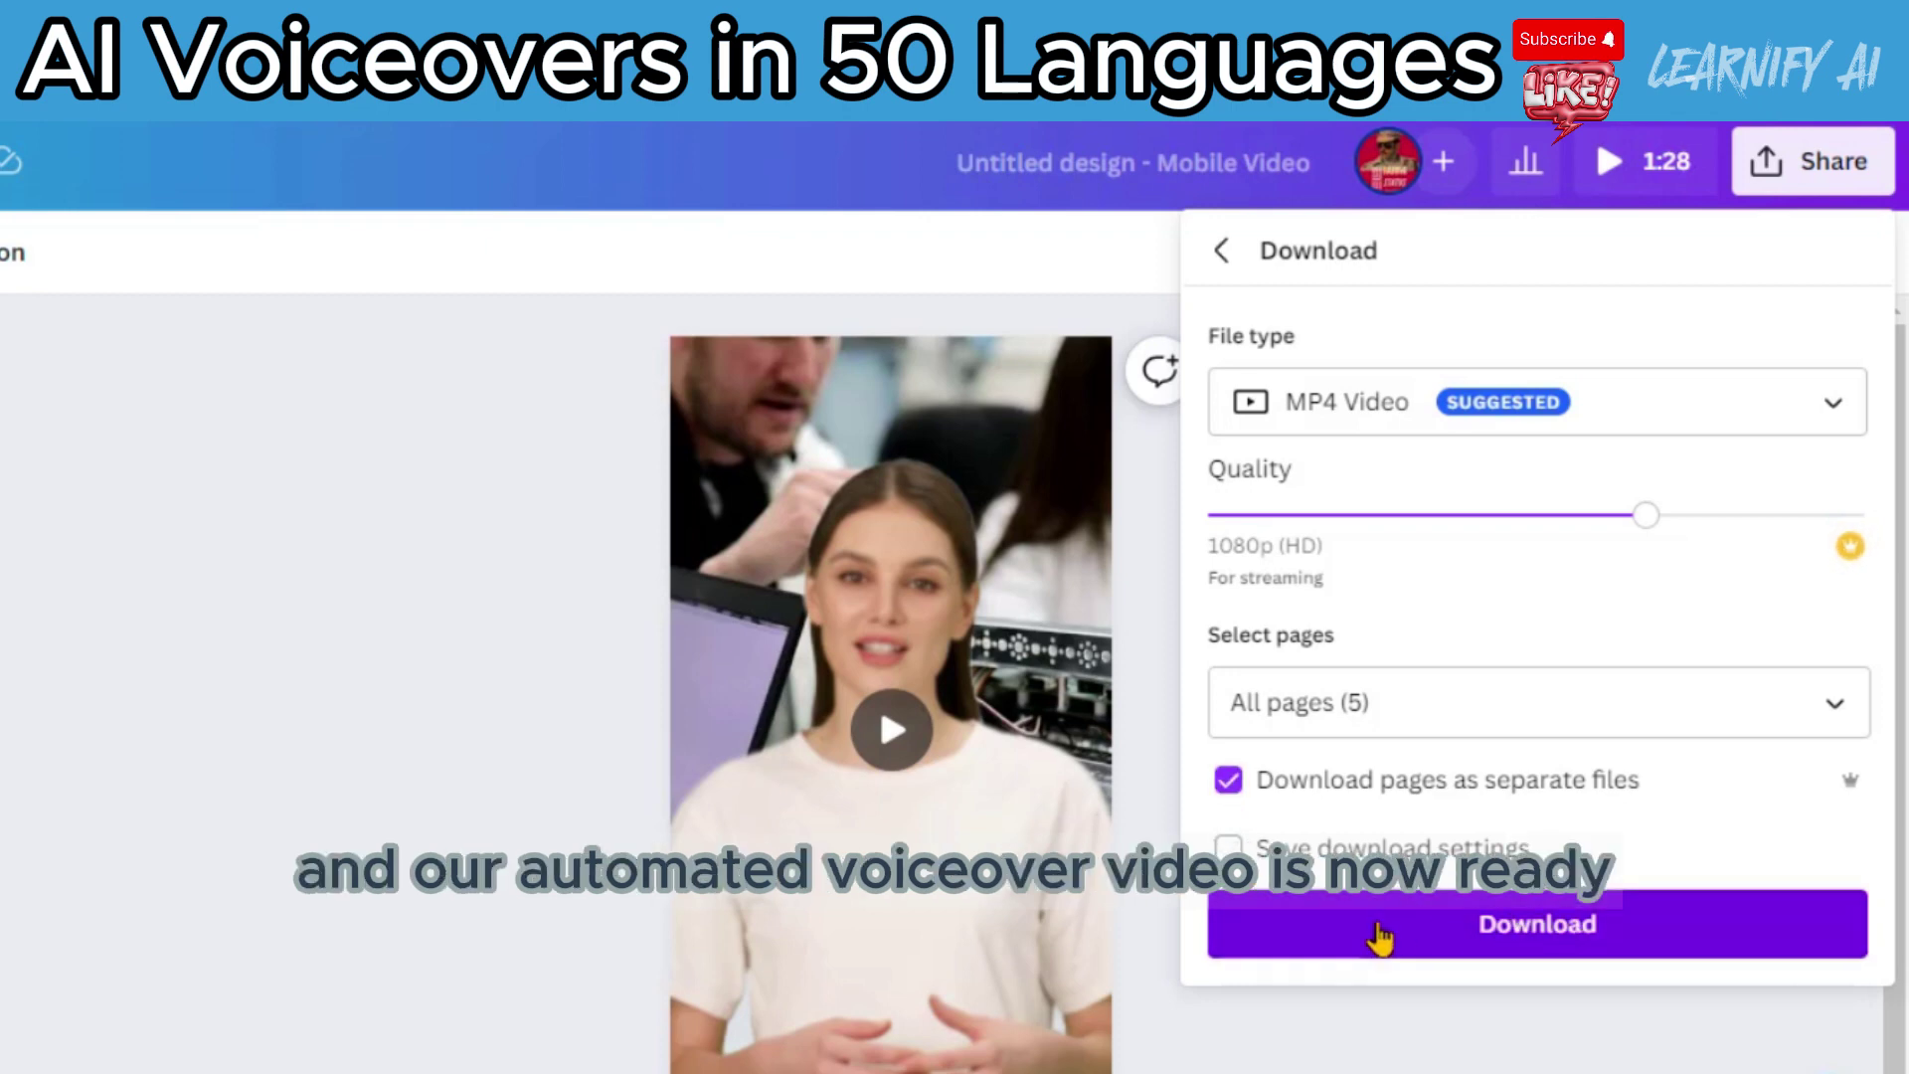